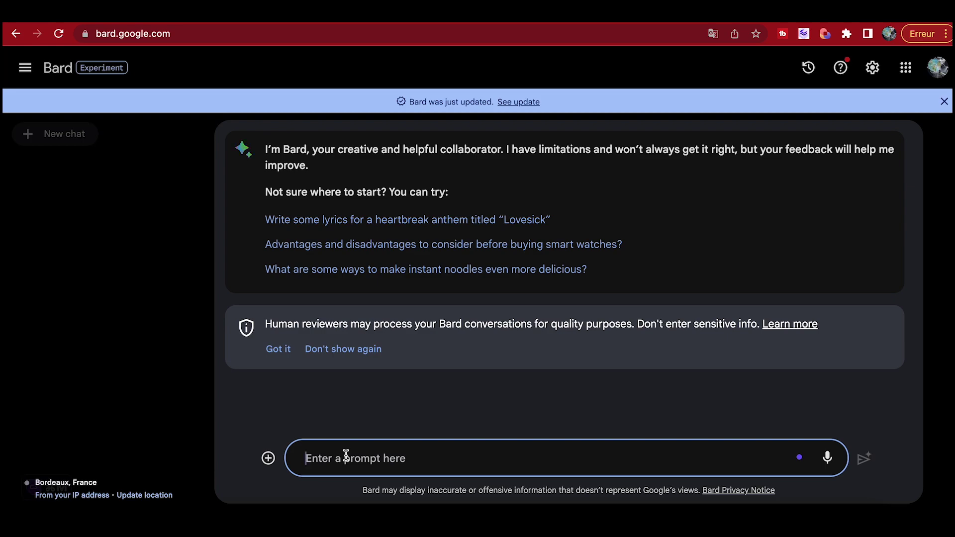
# - Submit the prompt "propose moi 10 noms de nouvelles chaine Youtube qui parle d'IA au quotidien" and copy the suggestion "IA pour tous"
pyautogui.write("propose moi 10 noms de nouvelles chaine Youtube qui parle d'IA au quotidien")
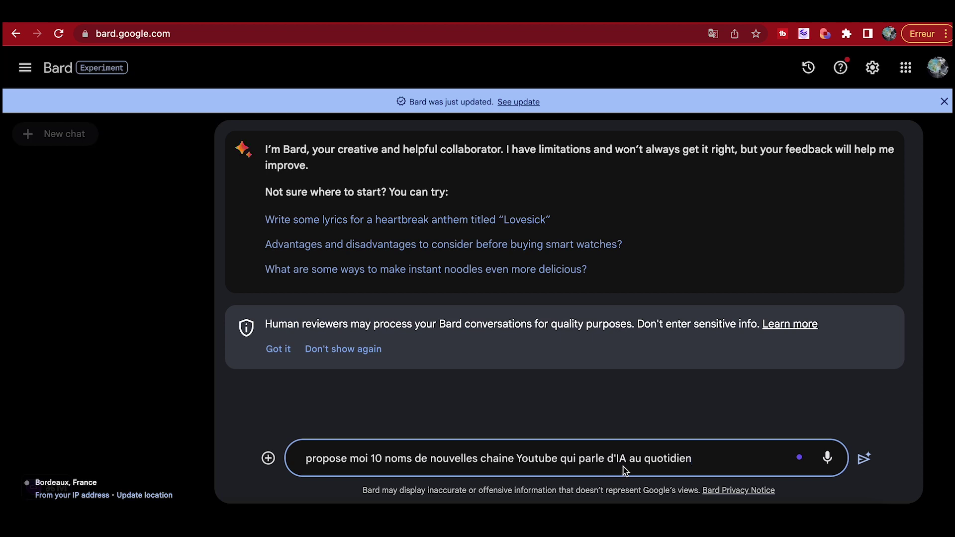
pyautogui.click(866, 461)
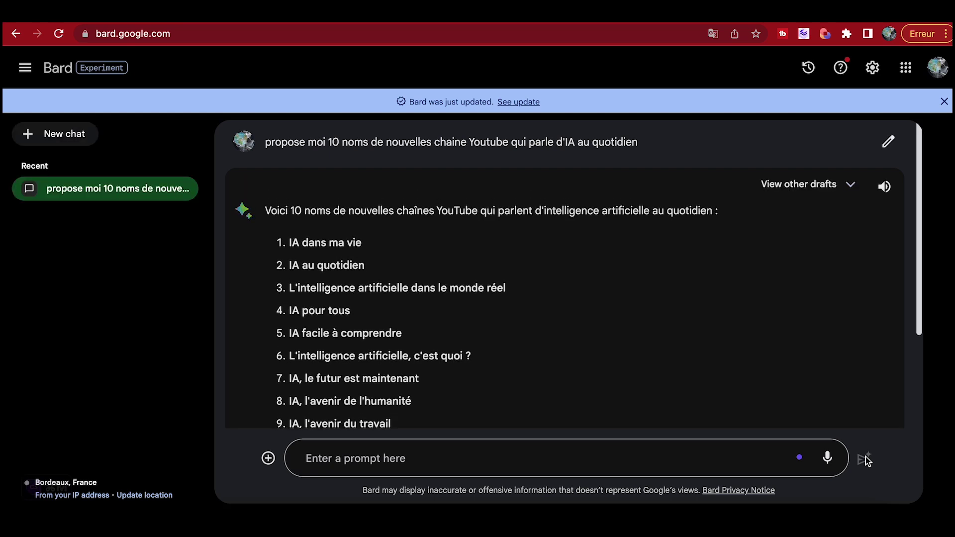
pyautogui.scroll(-1, 533, 339)
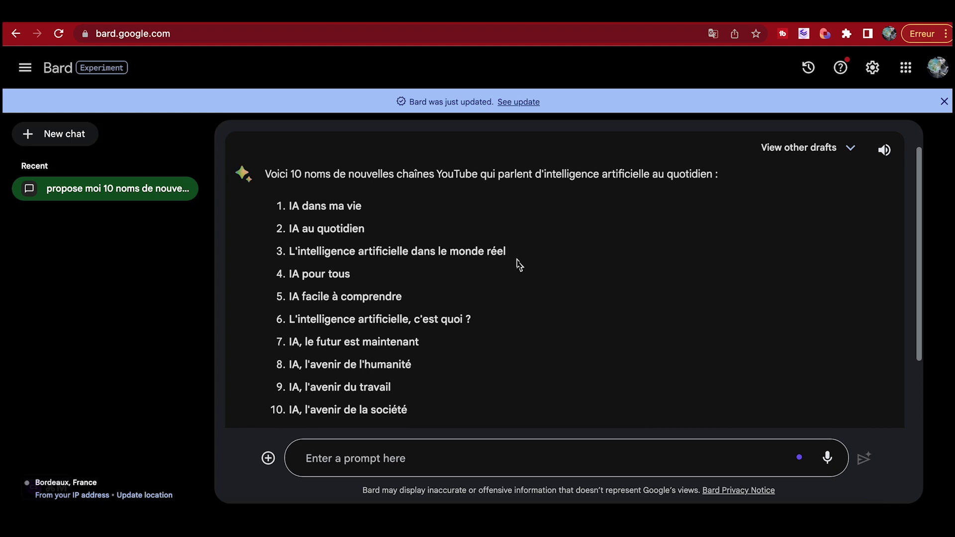
pyautogui.moveTo(352, 274); pyautogui.dragTo(290, 274)
pyautogui.press('super+c')
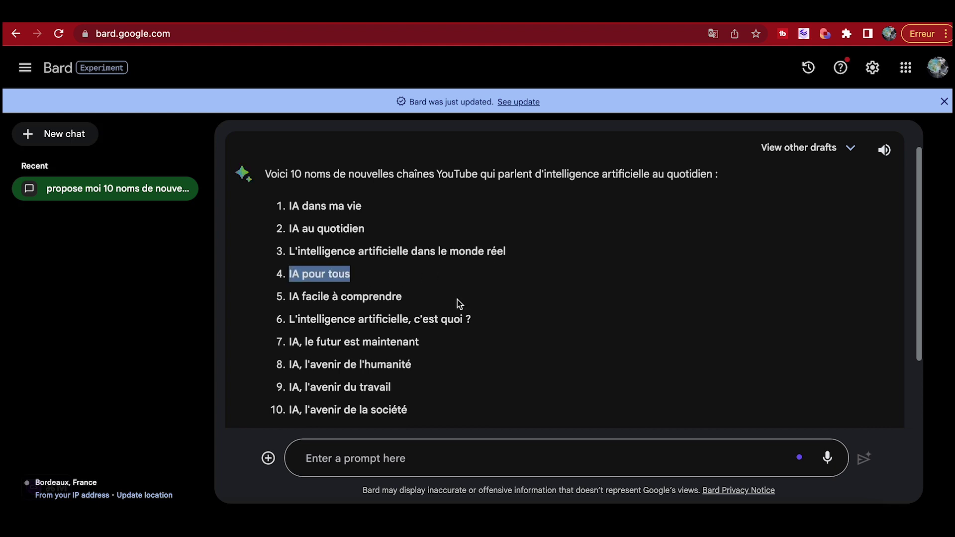
# - Switch to YouTube Studio and choose to add another Google account to the current session
pyautogui.click(939, 69)
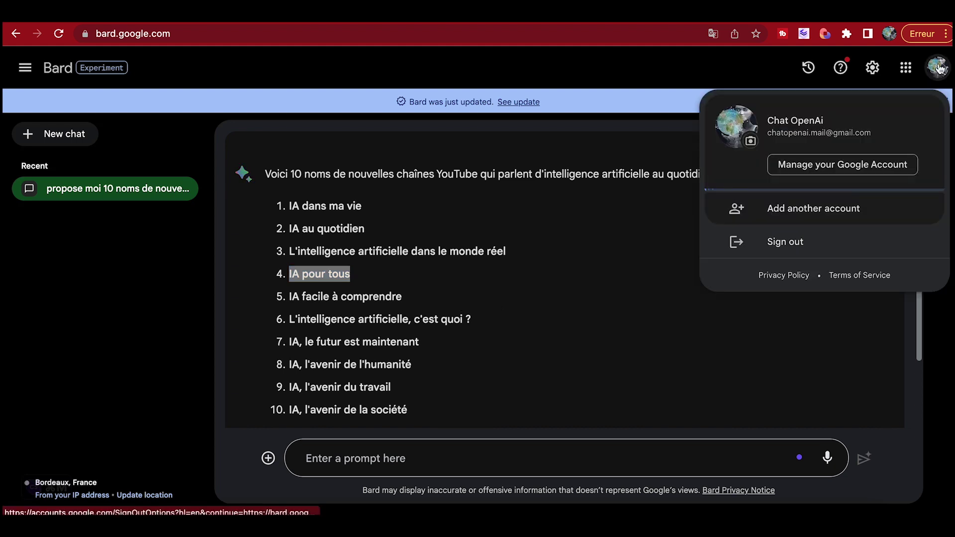
pyautogui.click(822, 308)
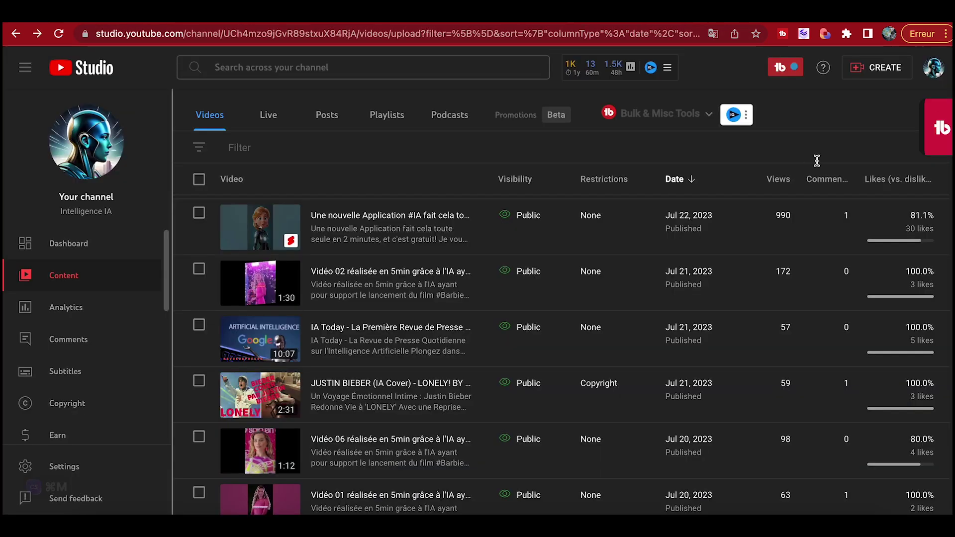
pyautogui.click(935, 67)
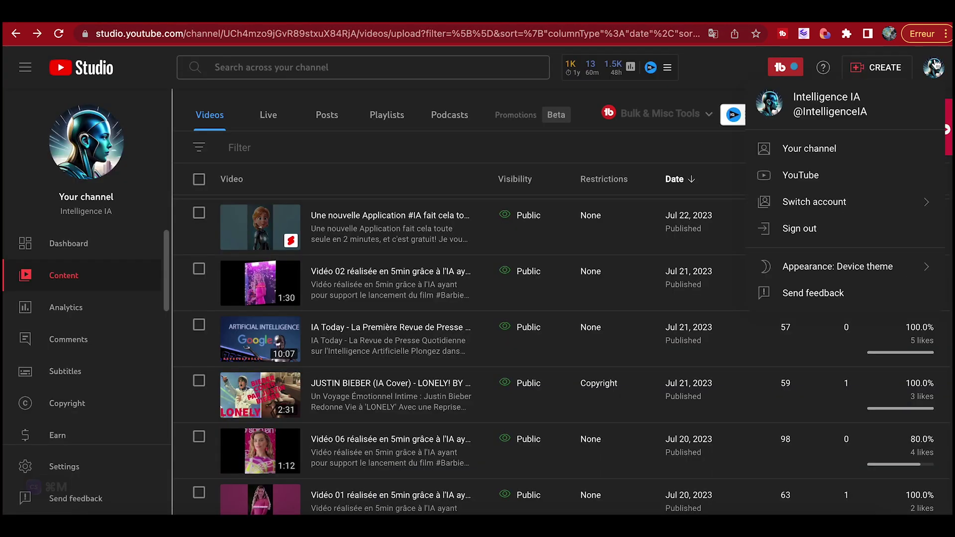
pyautogui.click(855, 204)
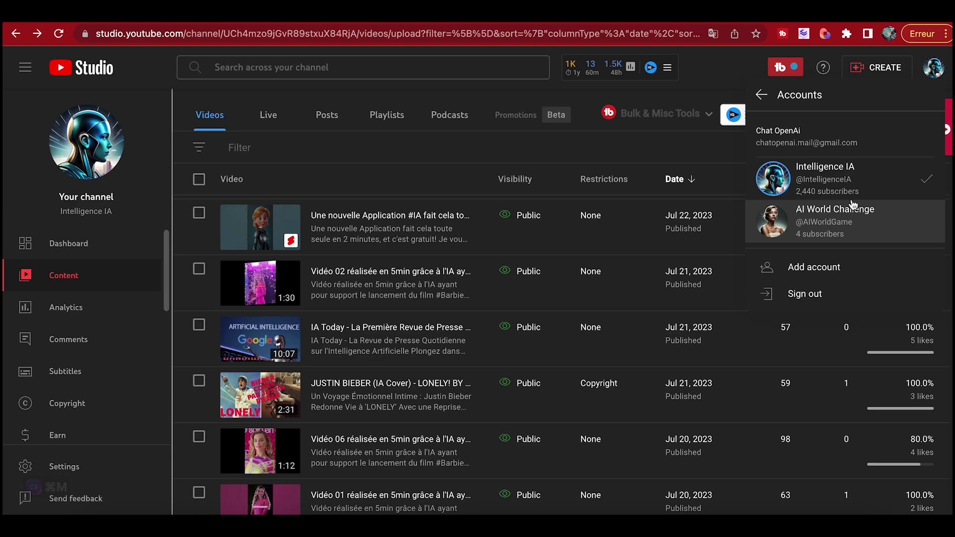
pyautogui.click(825, 265)
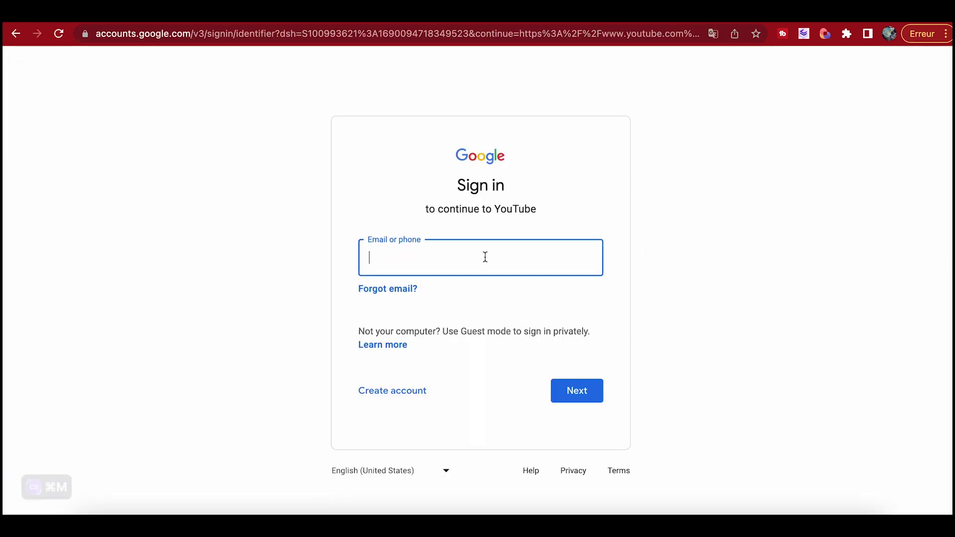
pyautogui.press('super+v')
pyautogui.click(382, 259)
pyautogui.press('BackSpace')
pyautogui.press('Right')
pyautogui.press('Right')
pyautogui.press('Right')
pyautogui.press('Right')
pyautogui.press('Right')
pyautogui.press('BackSpace')
# - Start creating a new Google account with first name "IA pour tous" and last name "En 2023"
pyautogui.click(396, 392)
pyautogui.click(424, 299)
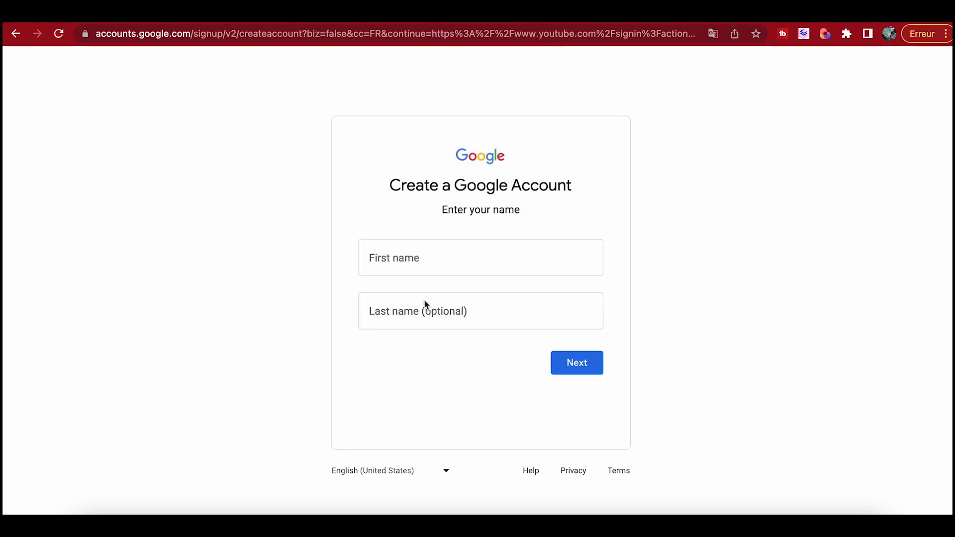
pyautogui.press('super+m')
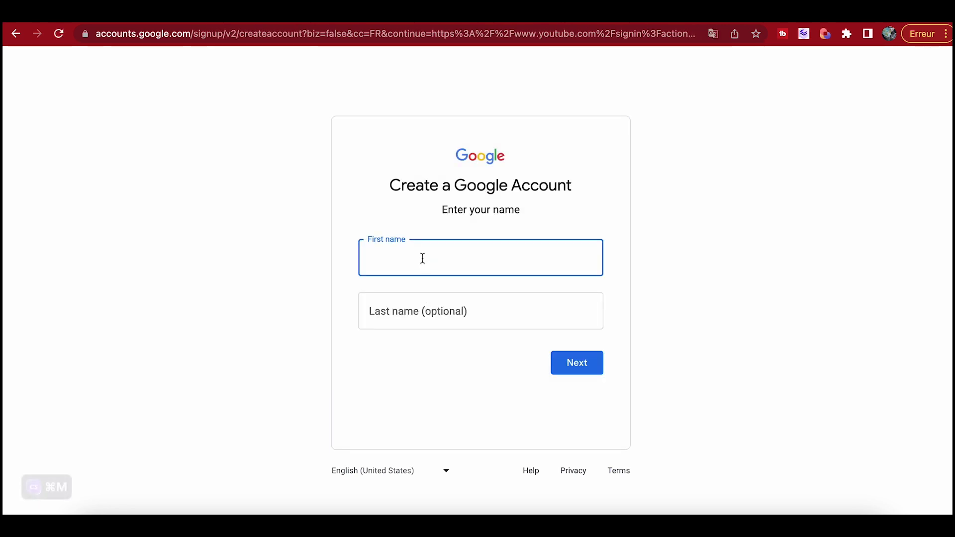
pyautogui.write('IA pour tous')
pyautogui.click(408, 309)
pyautogui.write('En ')
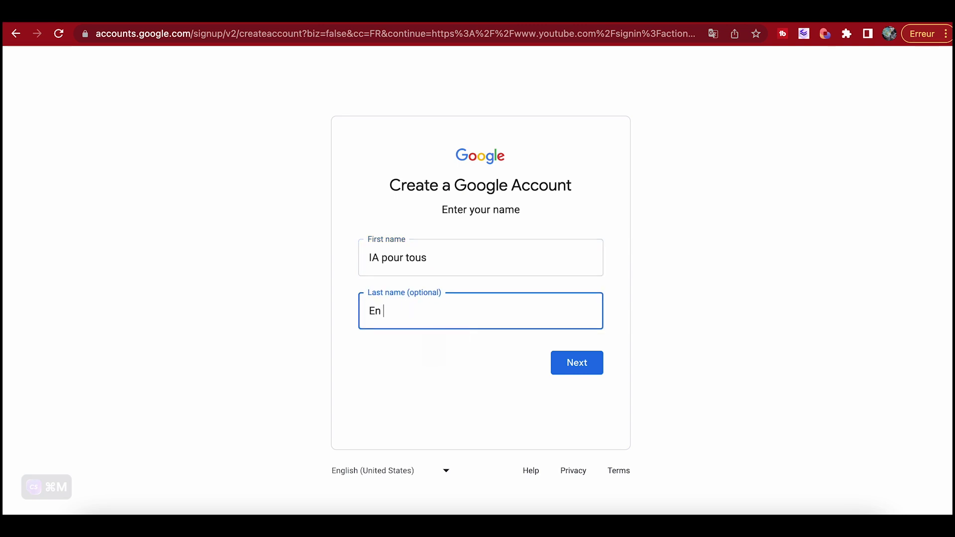
pyautogui.write('2023')
pyautogui.click(575, 361)
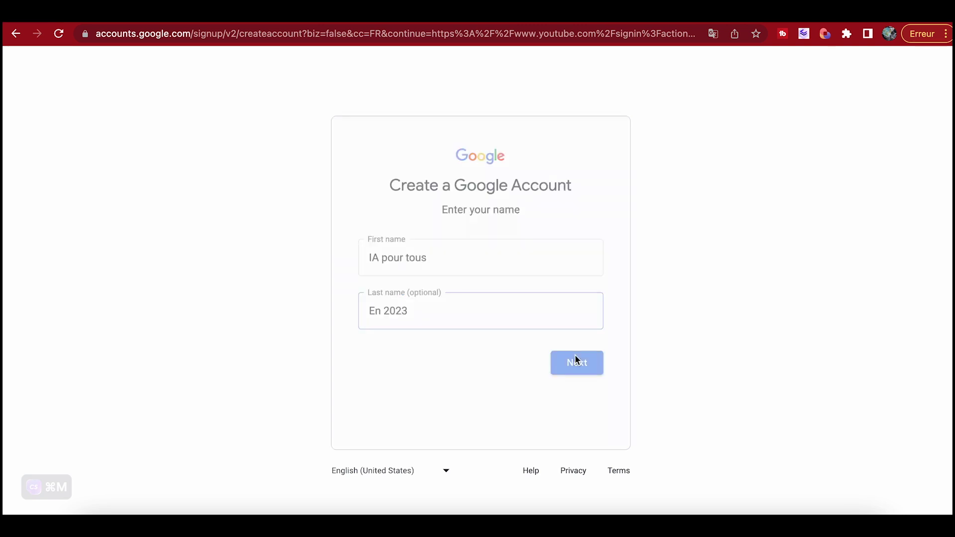
# - Fill in the date of birth and gender for the new Google account and submit the basic information
pyautogui.click(420, 262)
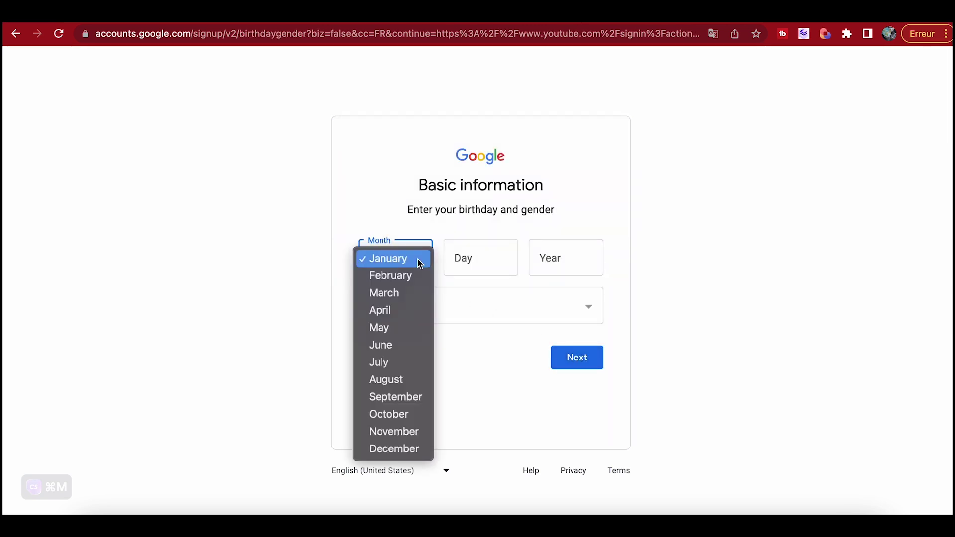
pyautogui.click(420, 260)
pyautogui.click(487, 257)
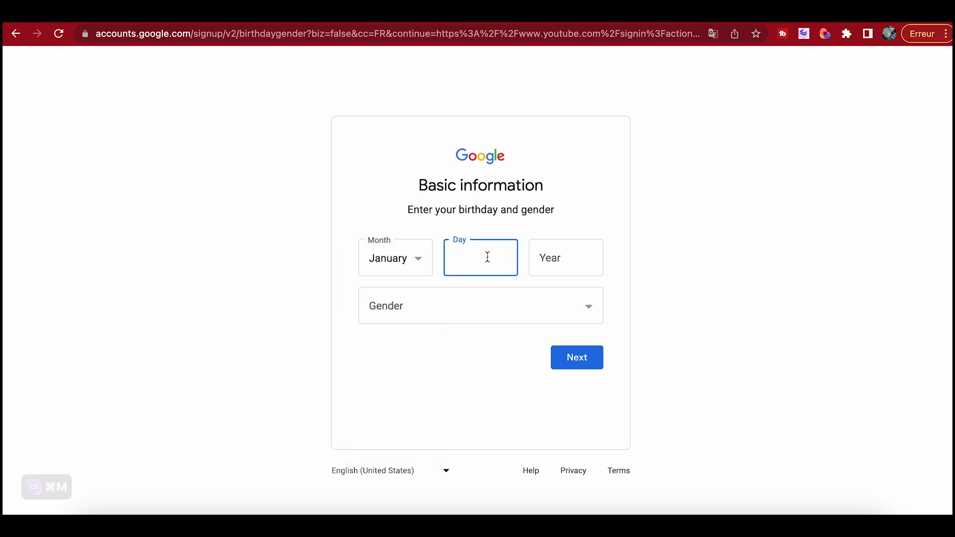
pyautogui.write('01')
pyautogui.press('Tab')
pyautogui.write('1')
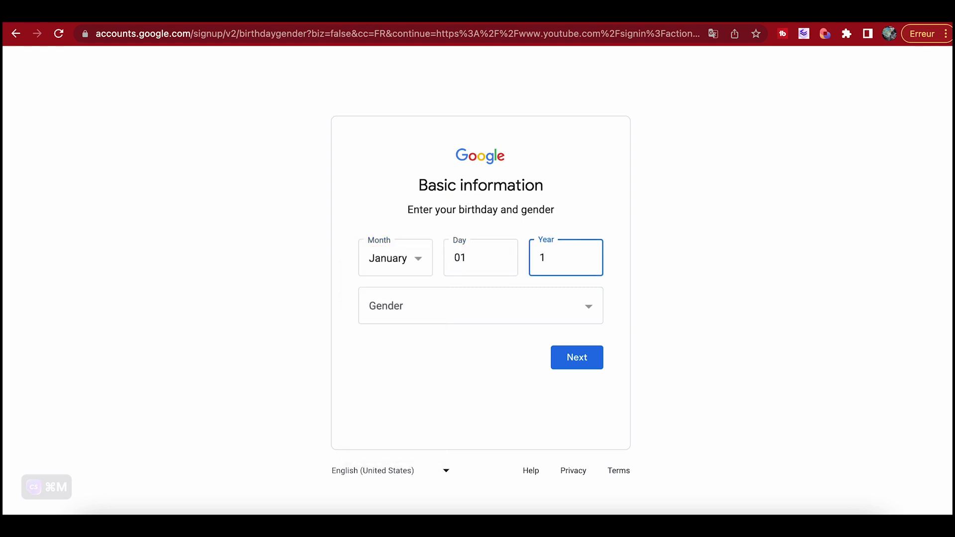
pyautogui.write('908')
pyautogui.press('BackSpace')
pyautogui.press('BackSpace')
pyautogui.write('80')
pyautogui.press('Tab')
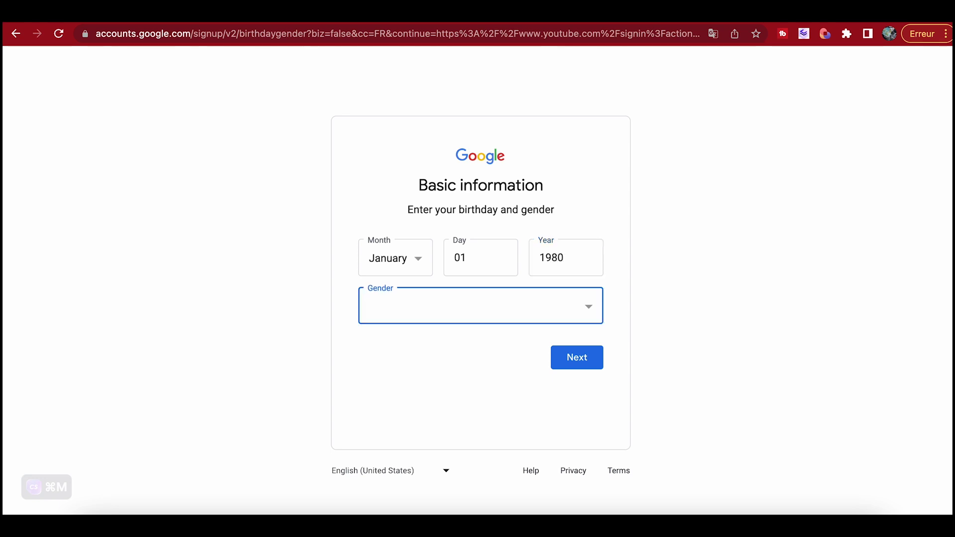
pyautogui.click(475, 308)
pyautogui.click(439, 326)
pyautogui.click(565, 363)
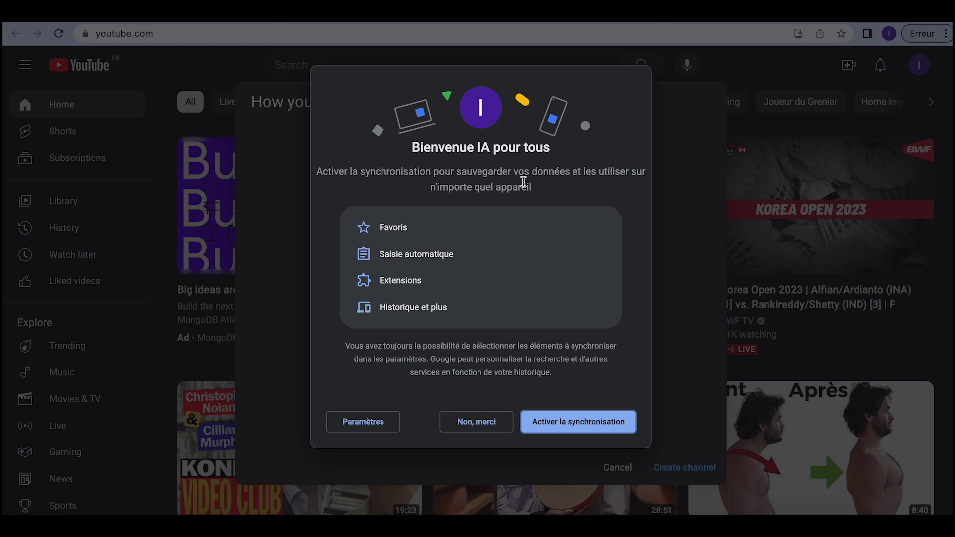
pyautogui.click(577, 422)
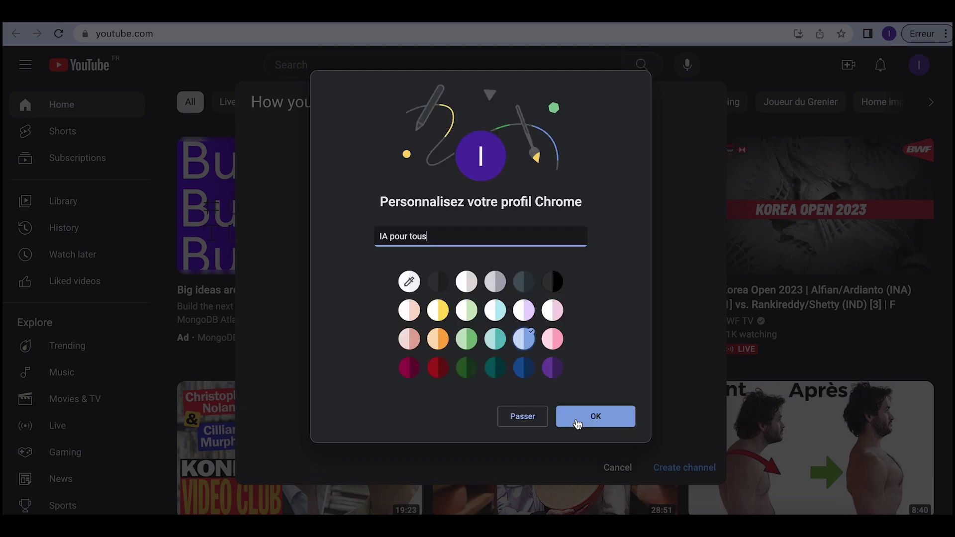
pyautogui.click(612, 418)
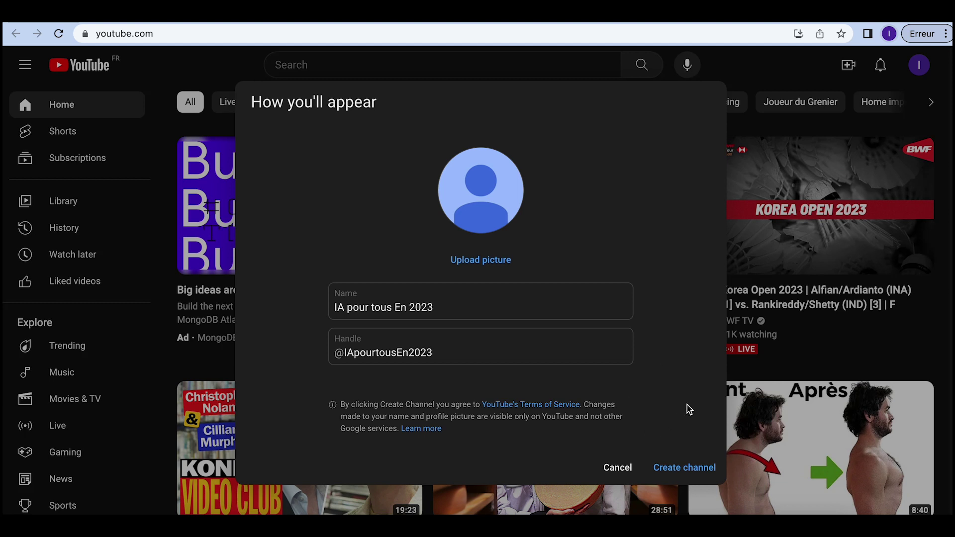
pyautogui.click(690, 469)
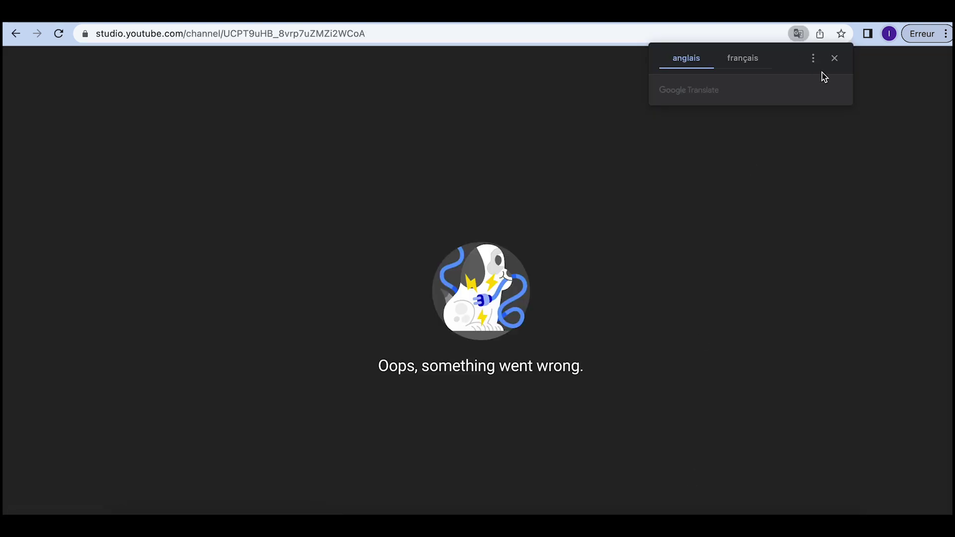
pyautogui.click(835, 60)
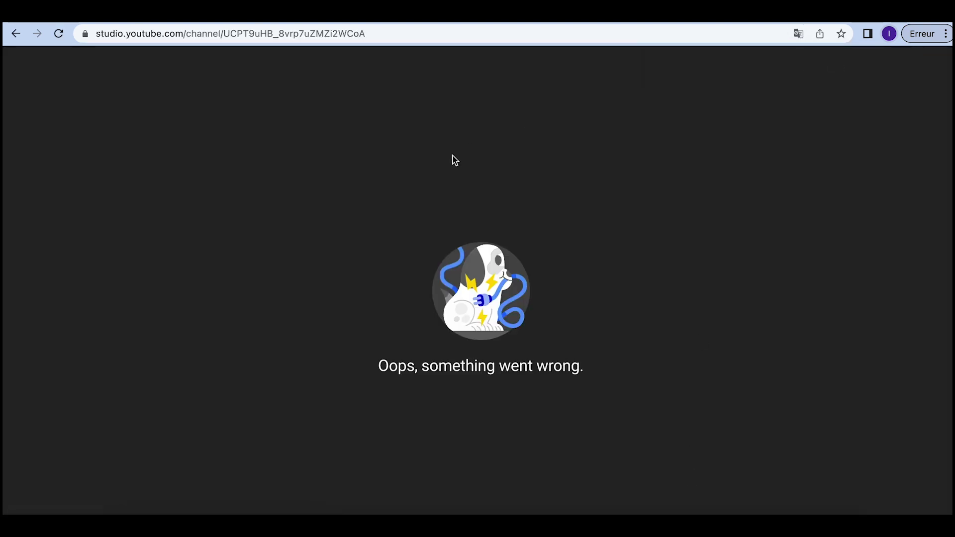
# - Reload the channel's YouTube Studio page and dismiss the welcome and dark theme notices
pyautogui.click(59, 34)
pyautogui.click(59, 35)
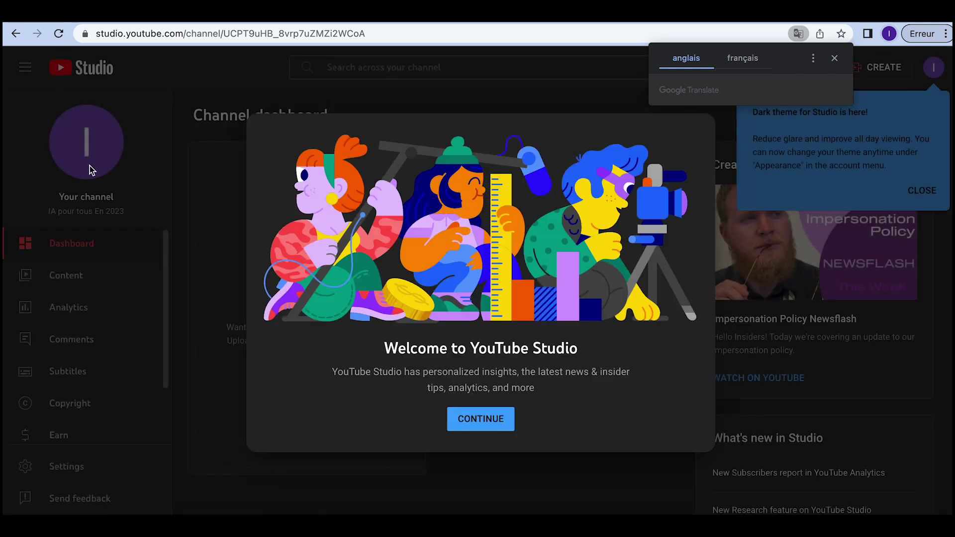
pyautogui.click(491, 420)
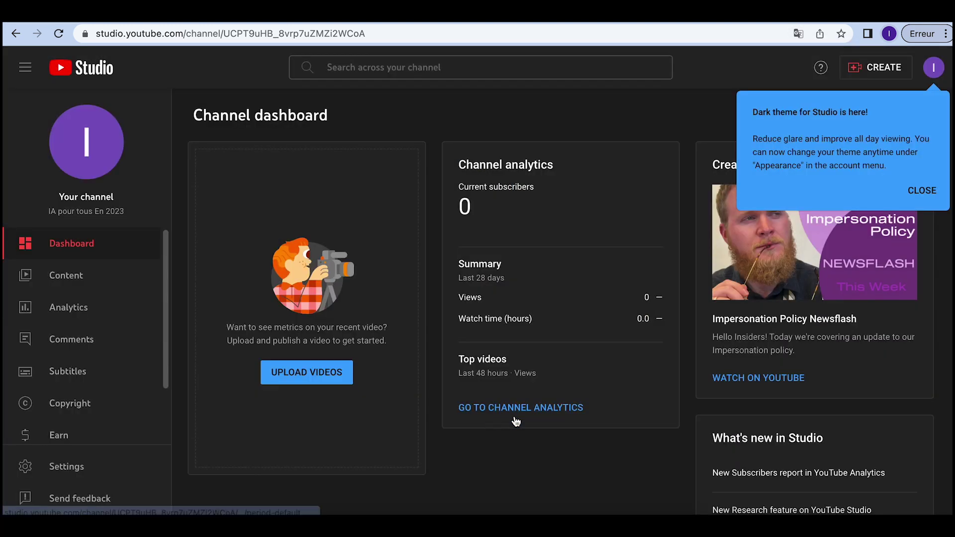
pyautogui.click(921, 191)
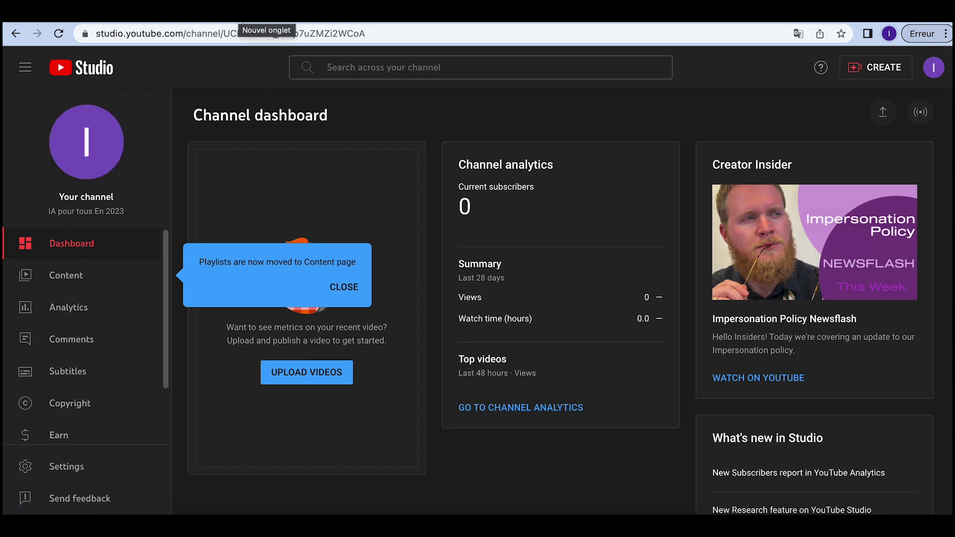
# - Open a new browser tab and go through Chrome's two ad privacy notices to close them
pyautogui.click(267, 15)
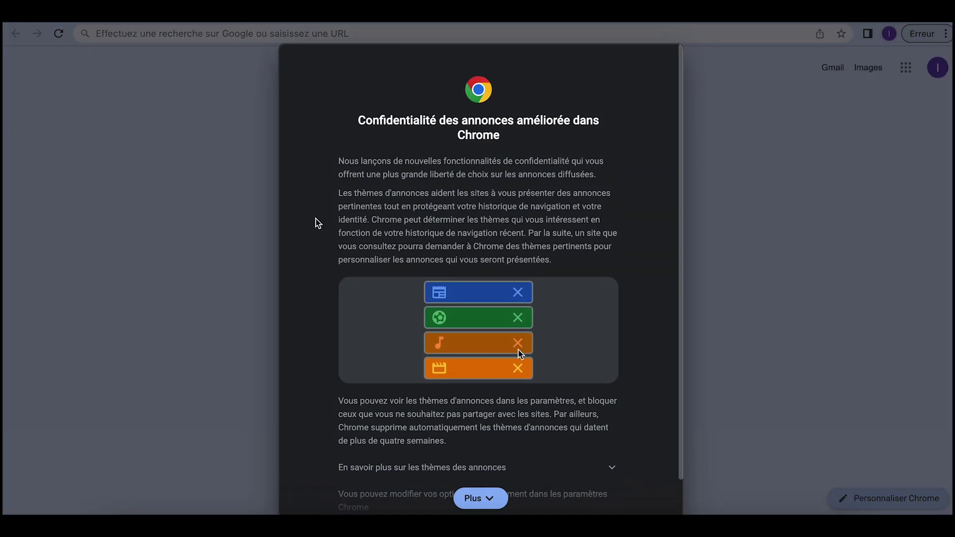
pyautogui.scroll(-2, 520, 354)
pyautogui.click(644, 500)
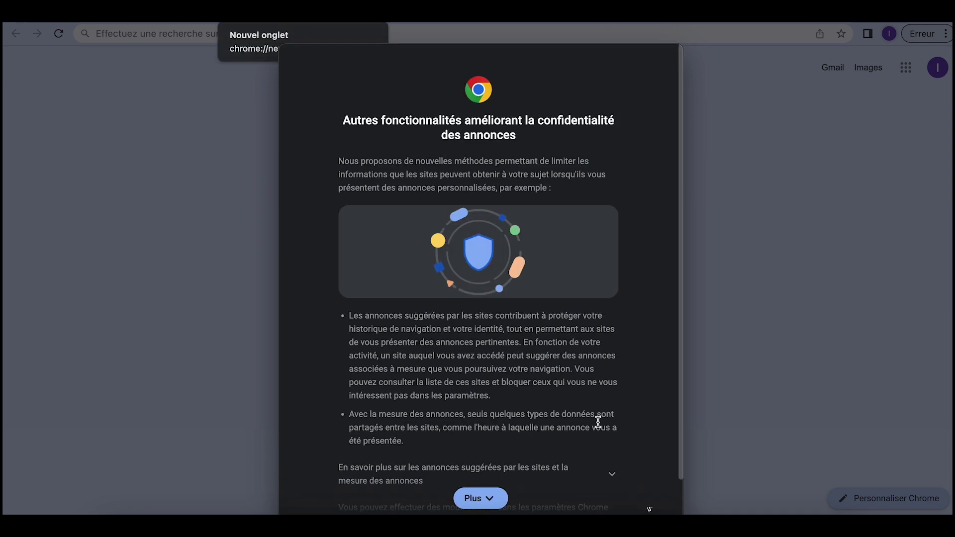
pyautogui.scroll(-2, 575, 397)
pyautogui.click(650, 499)
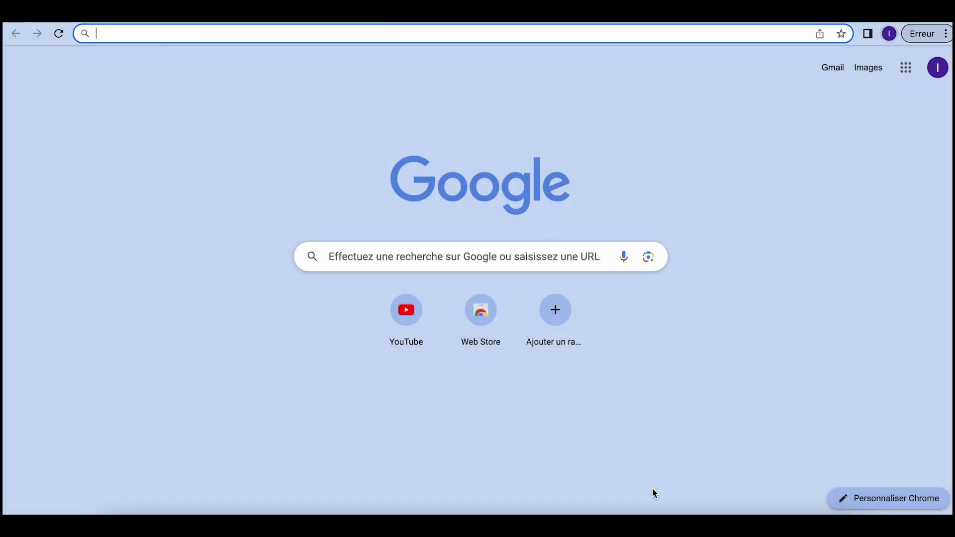
# - Search for "bluewillow", open the BlueWillow website and start its free trial on Discord
pyautogui.write('bl')
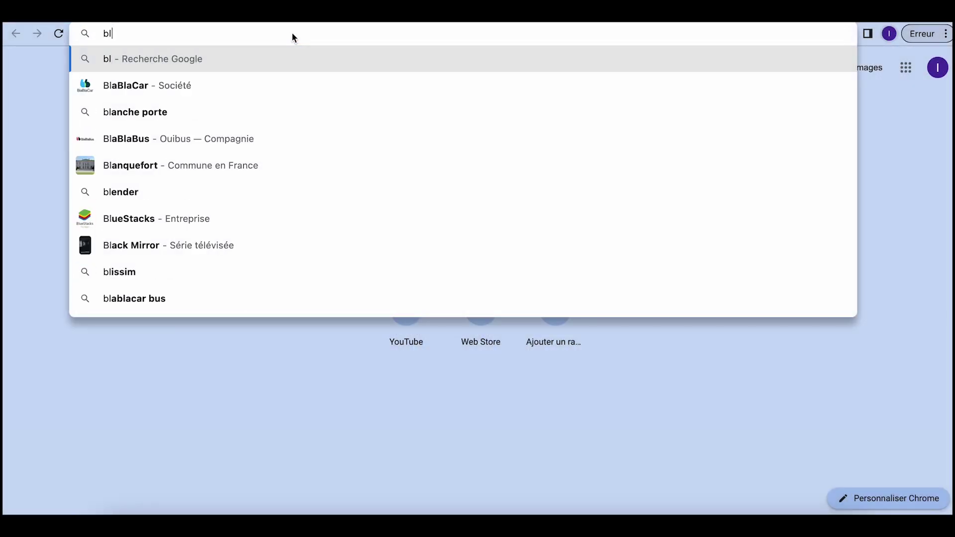
pyautogui.write('uewillow')
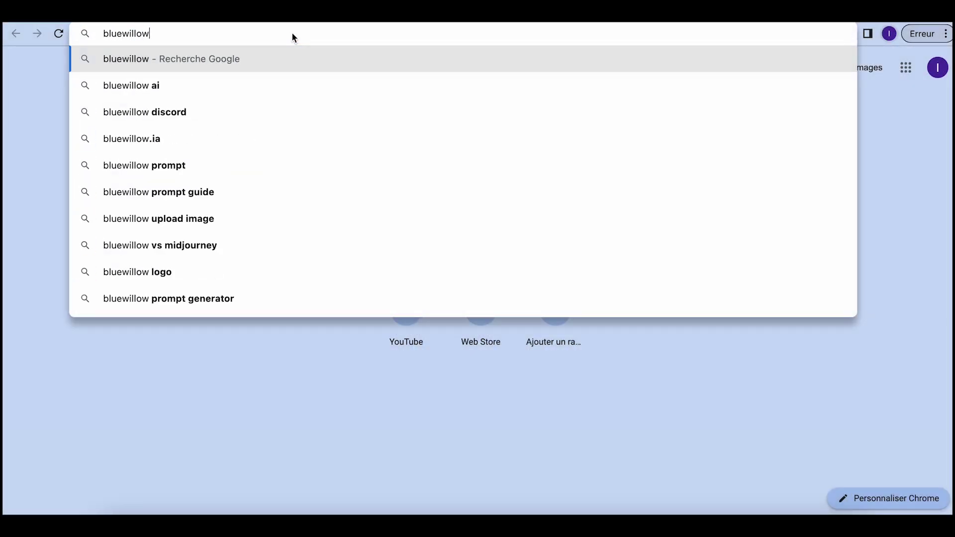
pyautogui.press('Return')
pyautogui.click(212, 214)
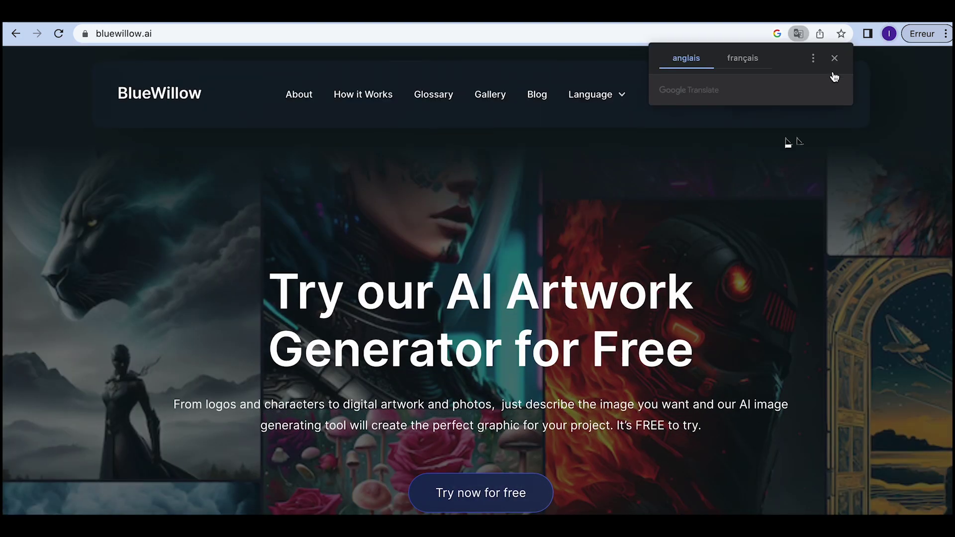
pyautogui.click(835, 58)
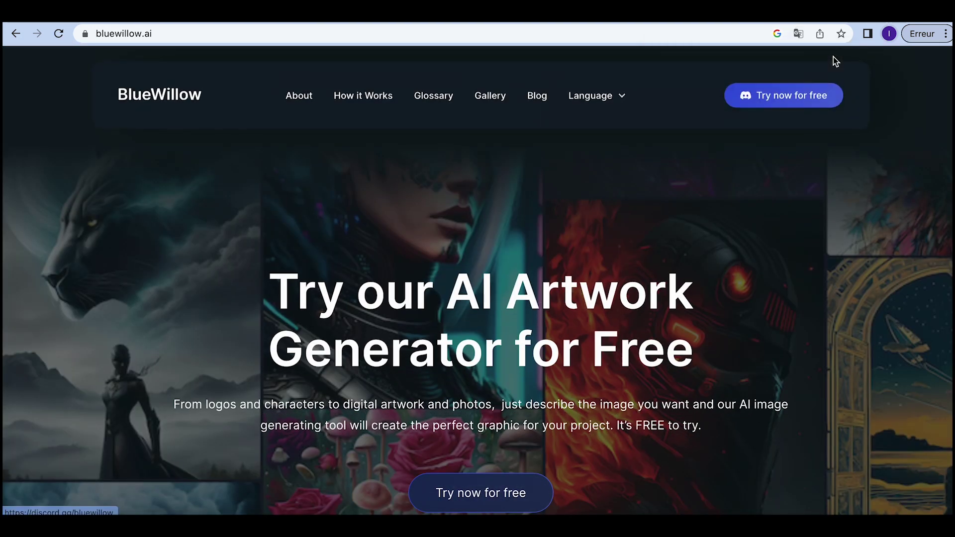
pyautogui.click(780, 94)
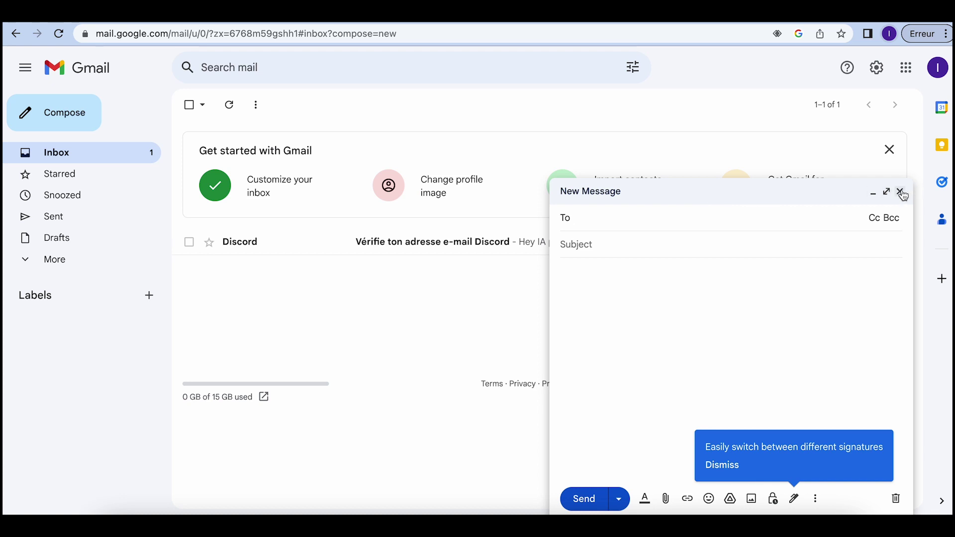
# - In Gmail, discard the blank new message and confirm the e-mail address from Discord's verification message
pyautogui.click(901, 193)
pyautogui.click(449, 244)
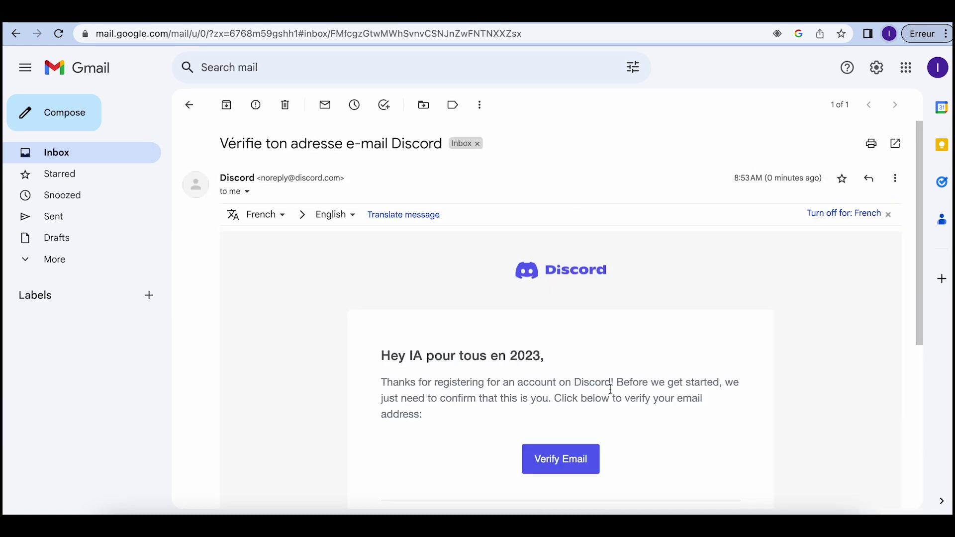
pyautogui.click(561, 458)
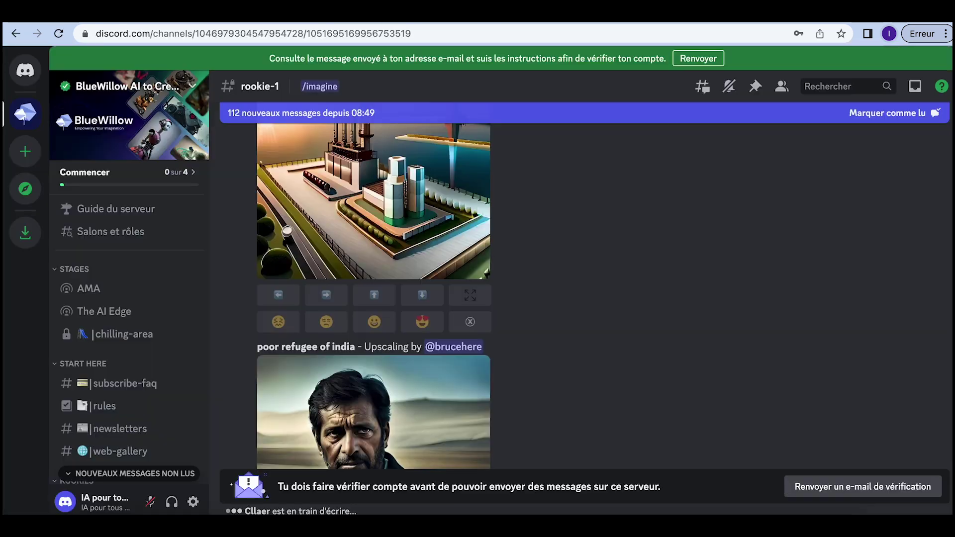
# - Return to Discord's e-mail verification page and continue into the Discord account
pyautogui.hotkey('ctrl', 'shift', 'Tab')
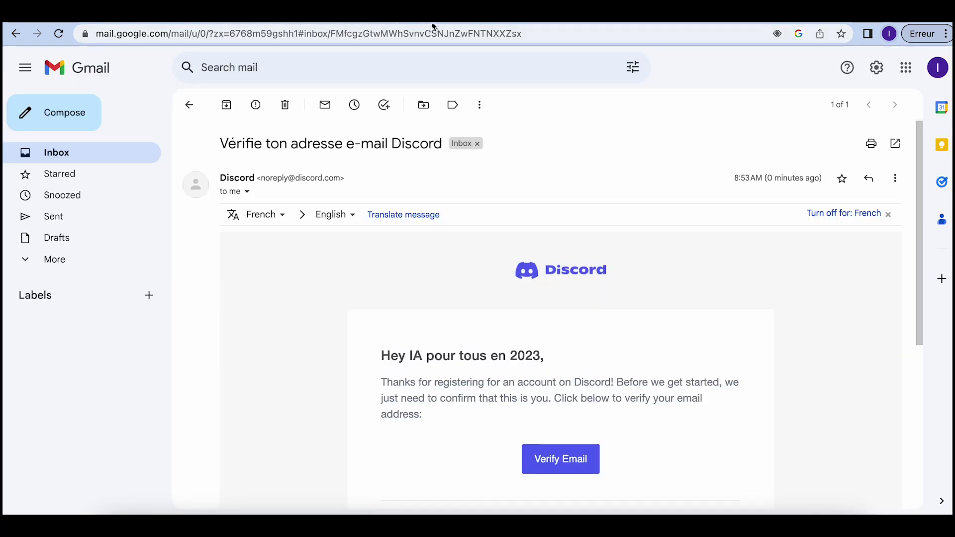
pyautogui.hotkey('ctrl', 'Tab')
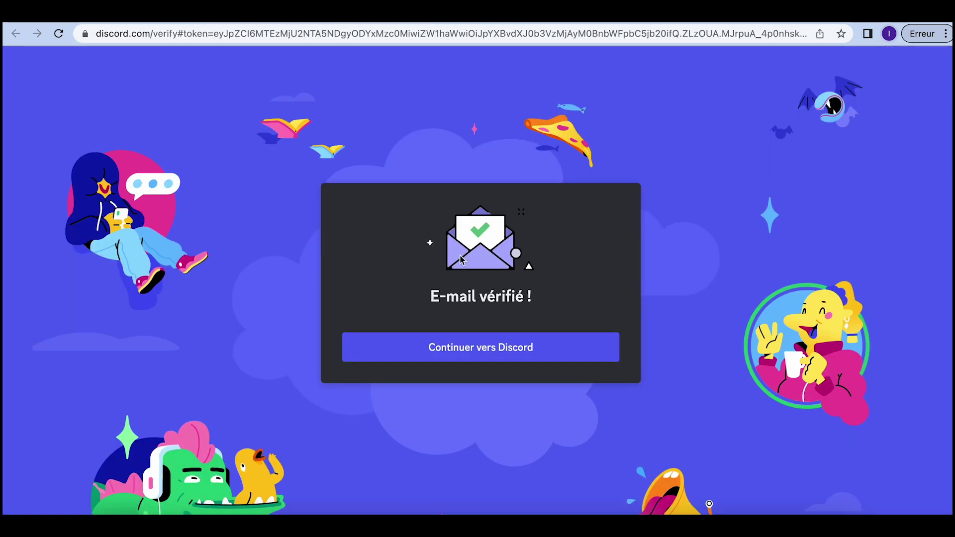
pyautogui.click(488, 344)
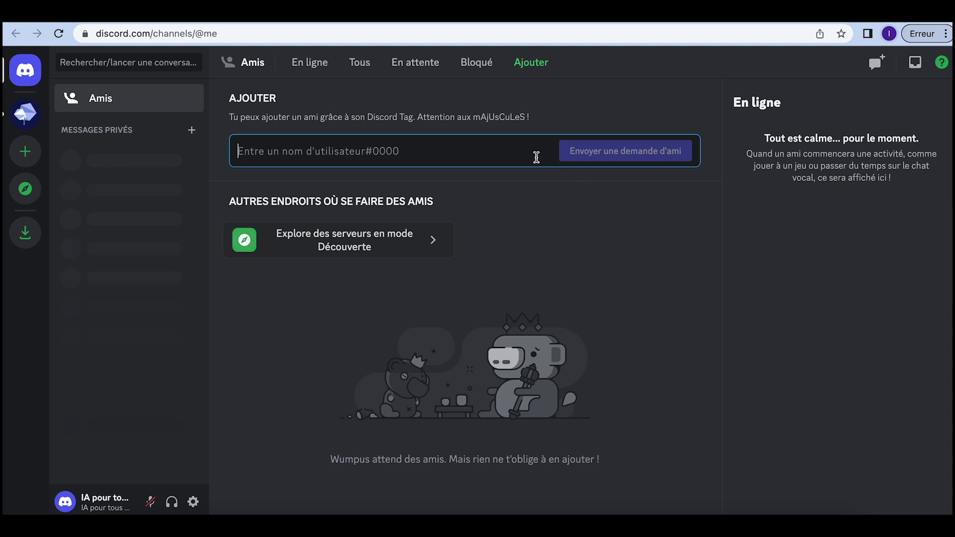
# - Try to send a friend request to the account's own username and dismiss the resulting notice
pyautogui.hotkey('ctrl', 'v')
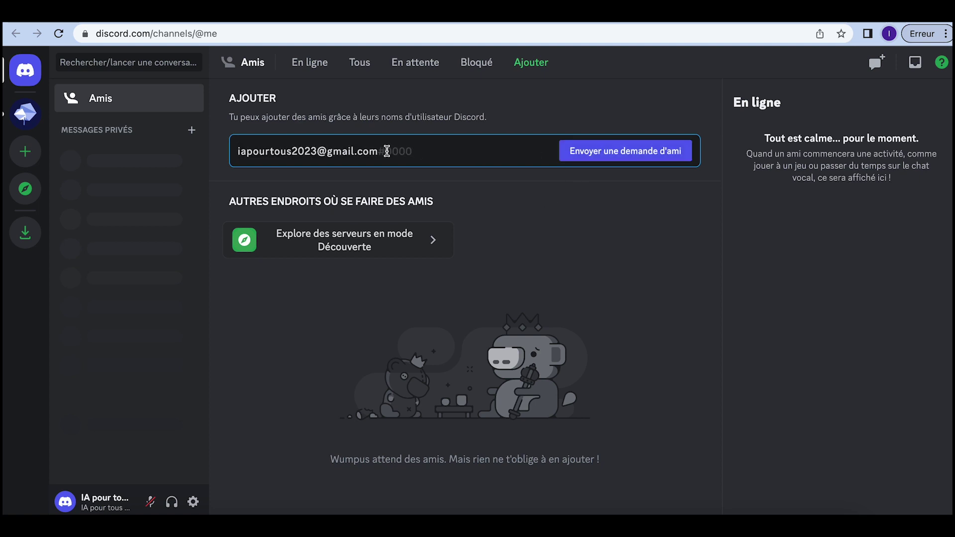
pyautogui.moveTo(388, 151); pyautogui.dragTo(317, 150)
pyautogui.press('BackSpace')
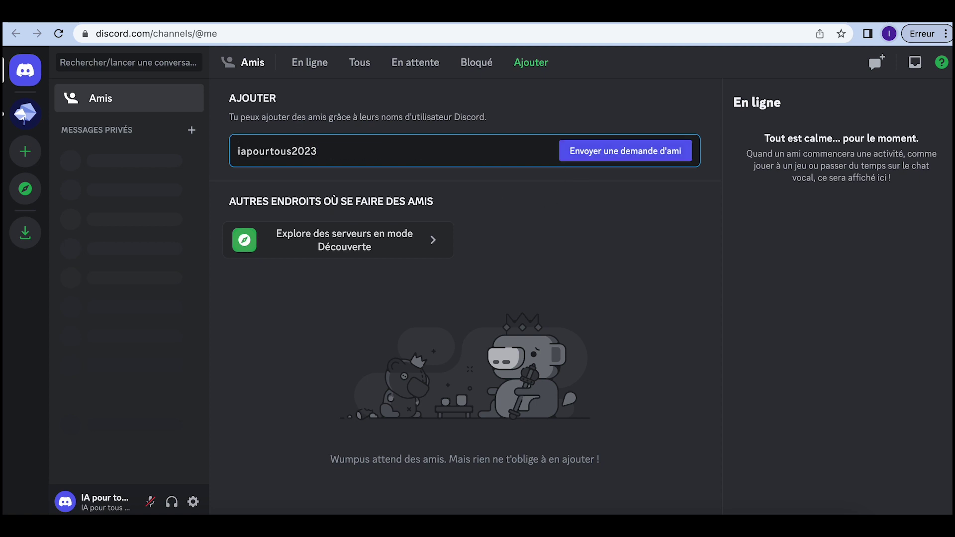
pyautogui.click(609, 155)
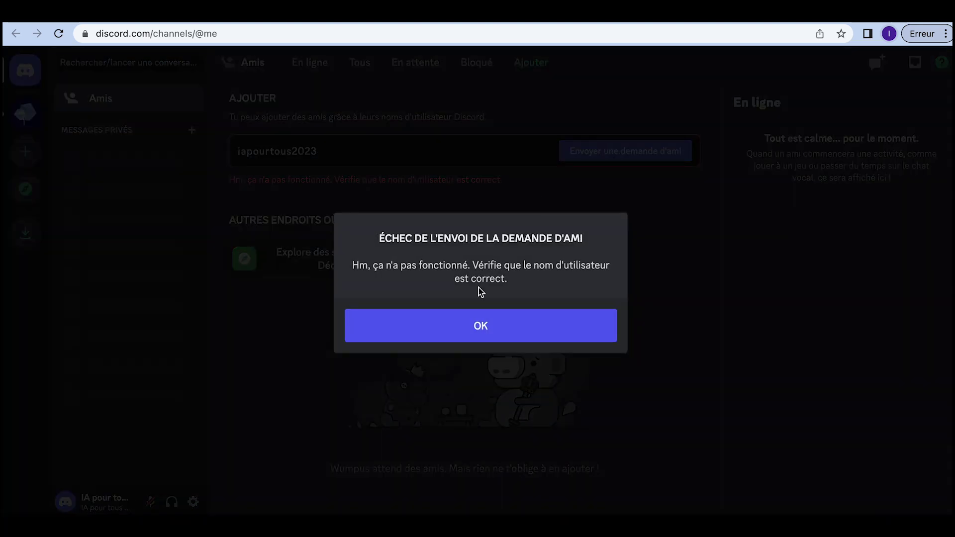
pyautogui.click(468, 327)
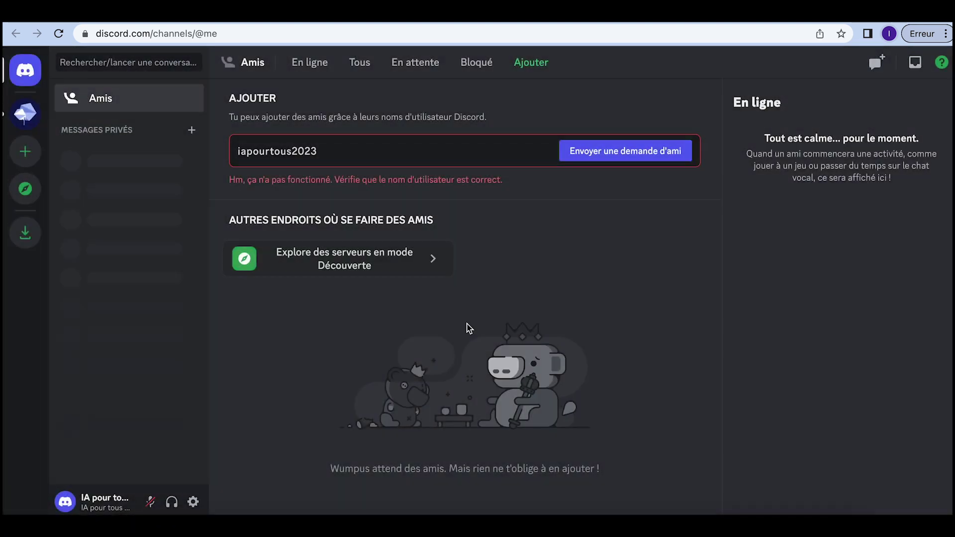
# - In the BlueWillow server's rookie-2 channel, submit the /imagine prompt "une image de profil pour une nouvelle chaine youtube qui va parler d'IA"
pyautogui.click(25, 113)
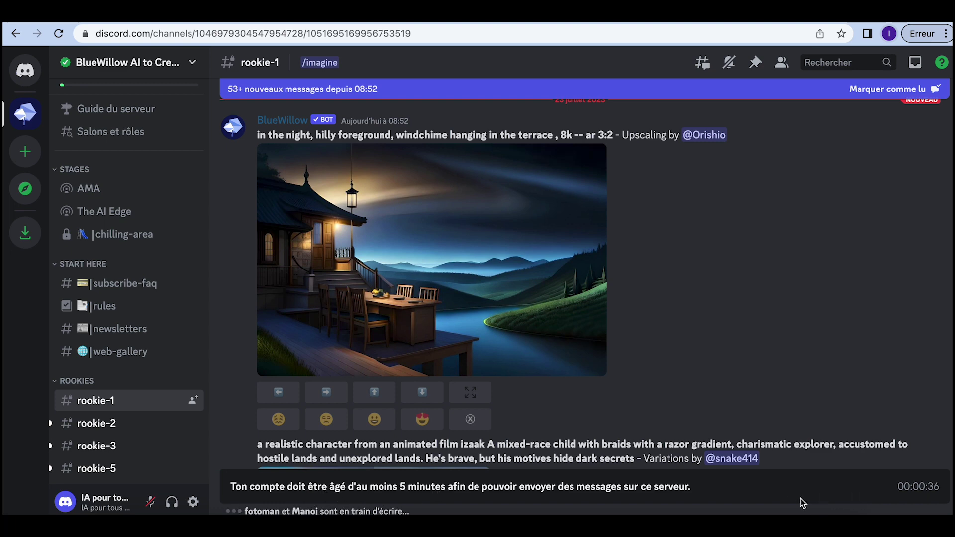
pyautogui.scroll(-8, 565, 373)
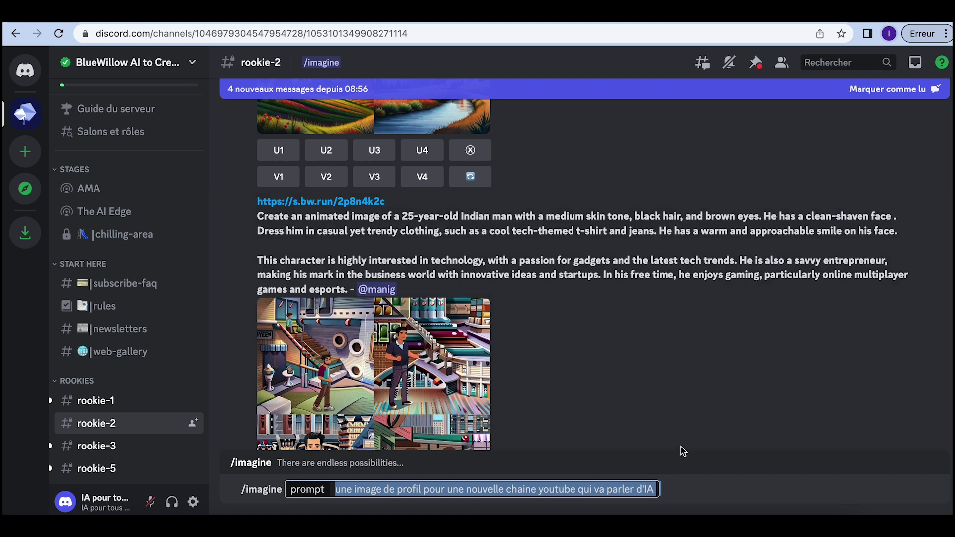
pyautogui.press('Return')
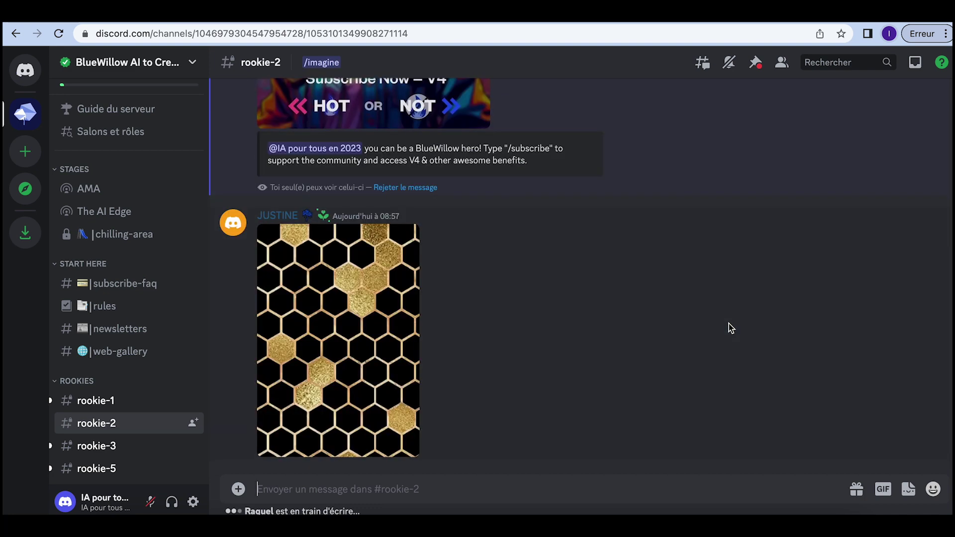
# - Look through the rookie-2 channel for the images generated from the YouTube profile picture prompt
pyautogui.scroll(5, 731, 328)
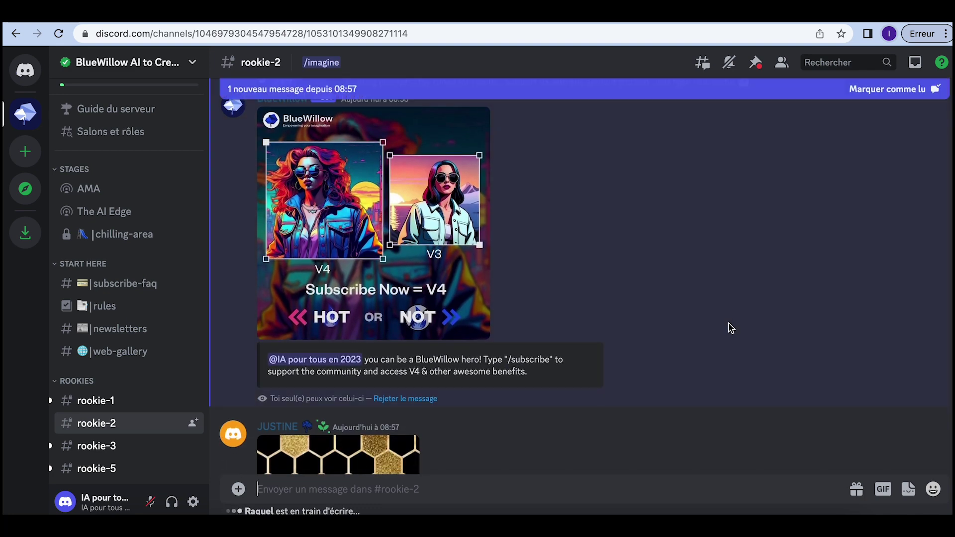
pyautogui.scroll(1, 730, 329)
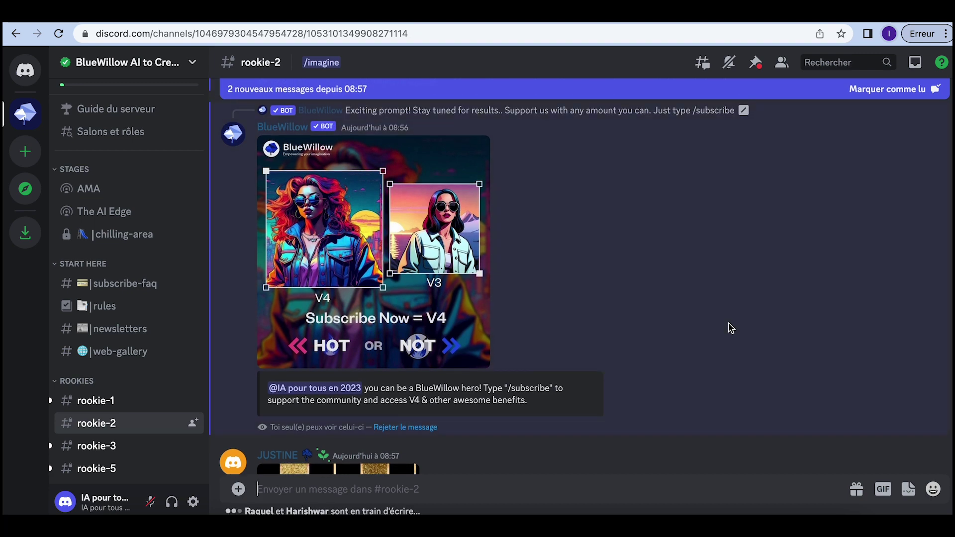
pyautogui.scroll(-15, 730, 328)
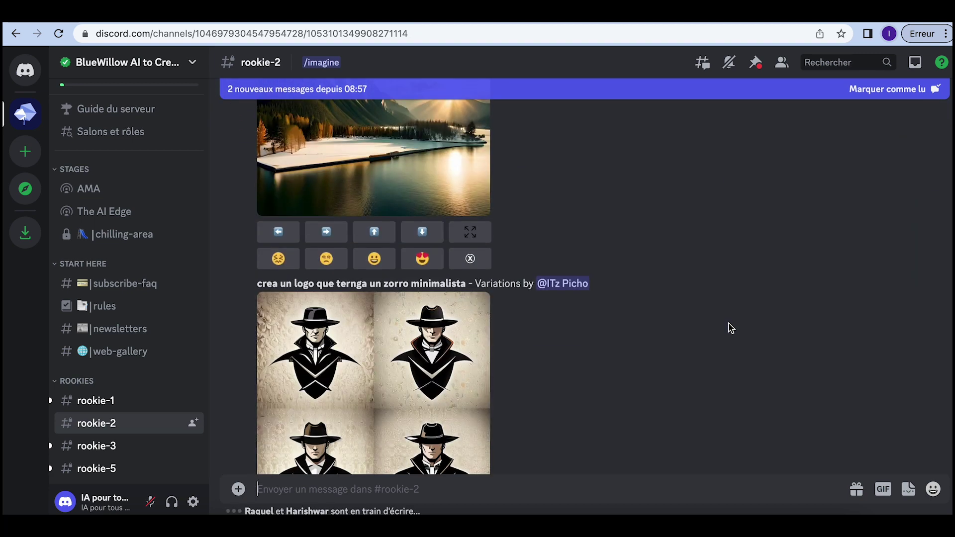
pyautogui.scroll(-4, 730, 328)
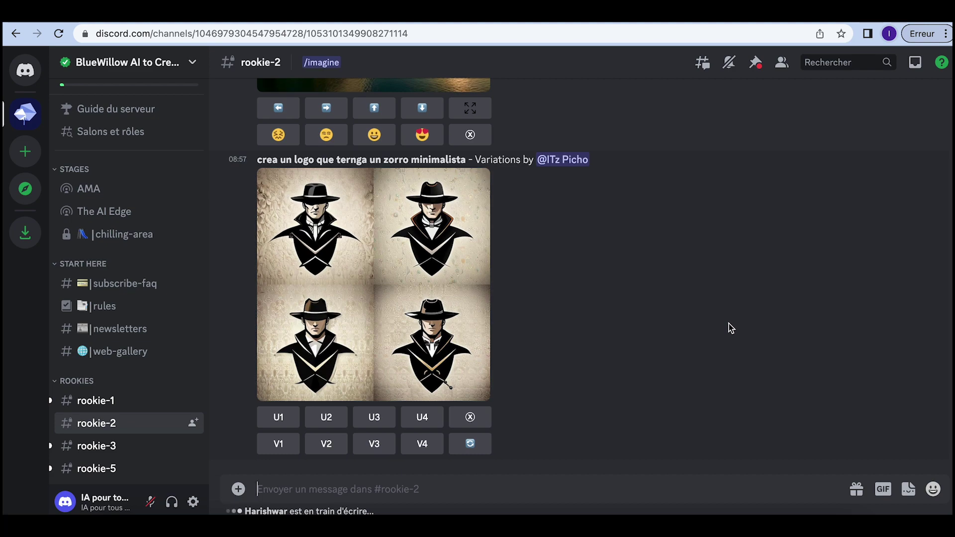
pyautogui.scroll(20, 731, 328)
pyautogui.scroll(-13, 730, 329)
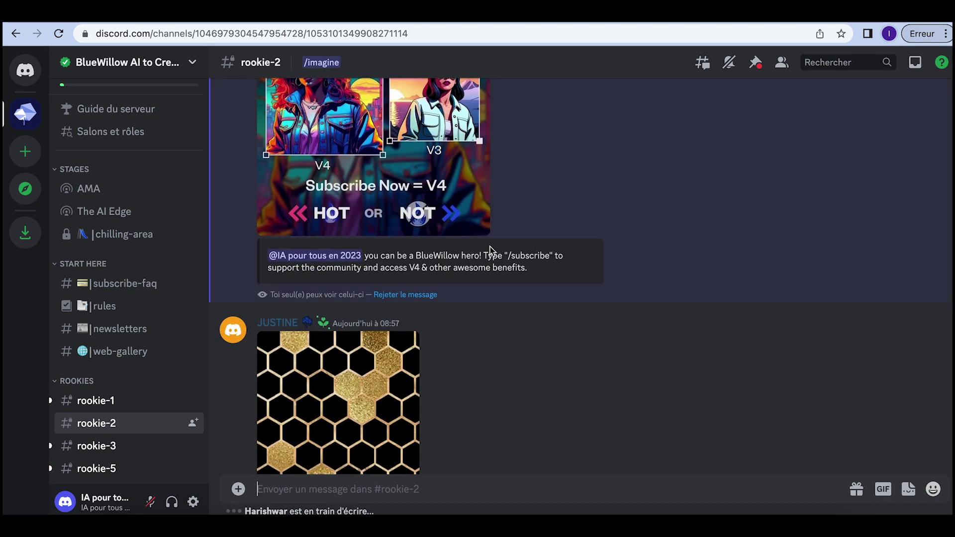
pyautogui.scroll(6, 667, 244)
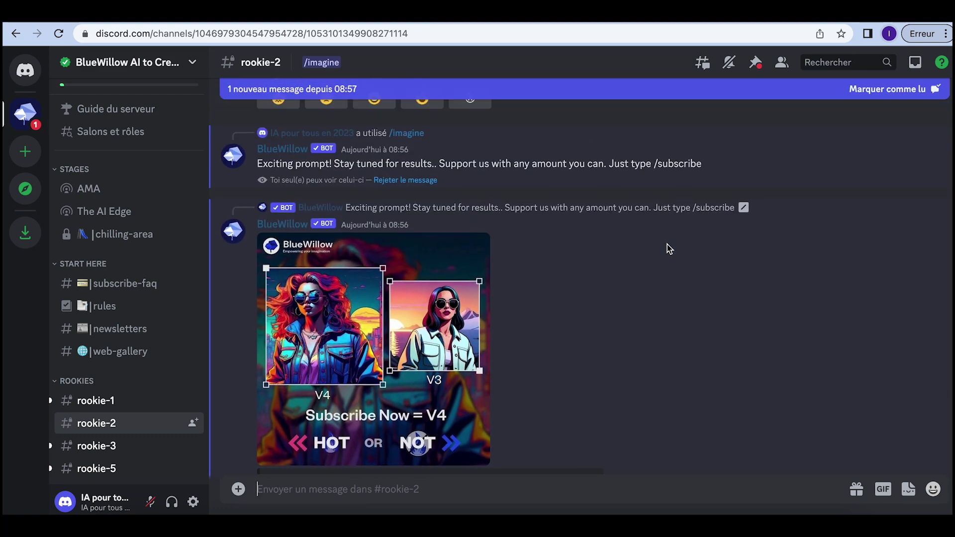
pyautogui.scroll(-8, 668, 249)
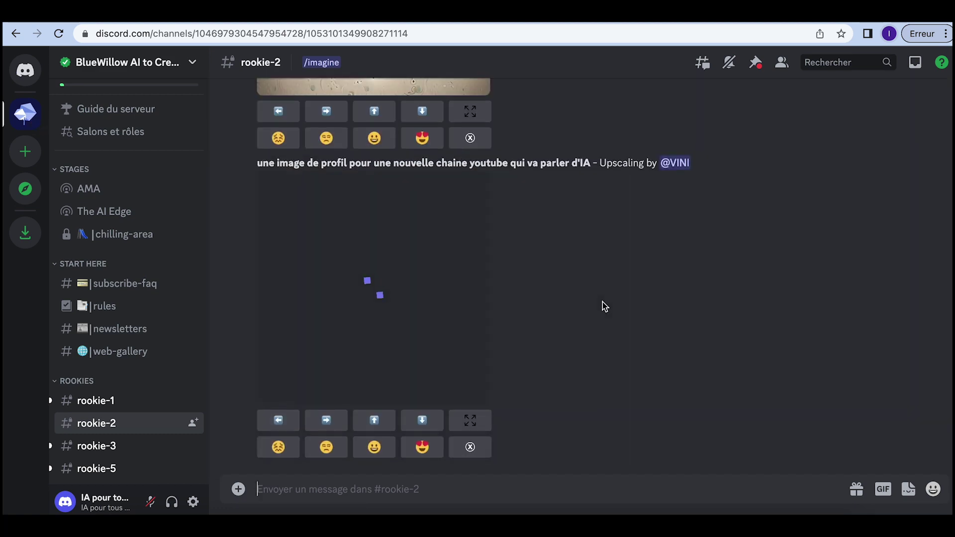
pyautogui.scroll(6, 603, 306)
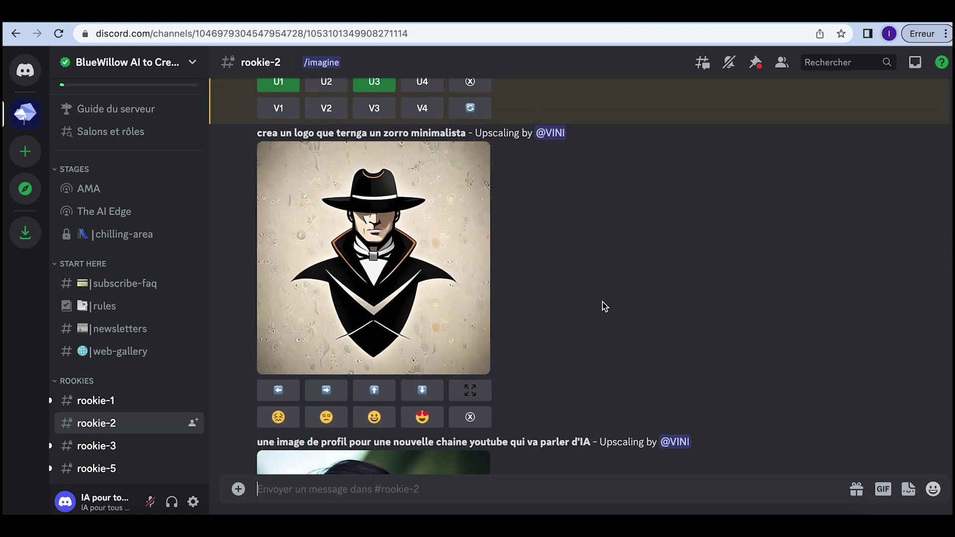
pyautogui.scroll(6, 602, 303)
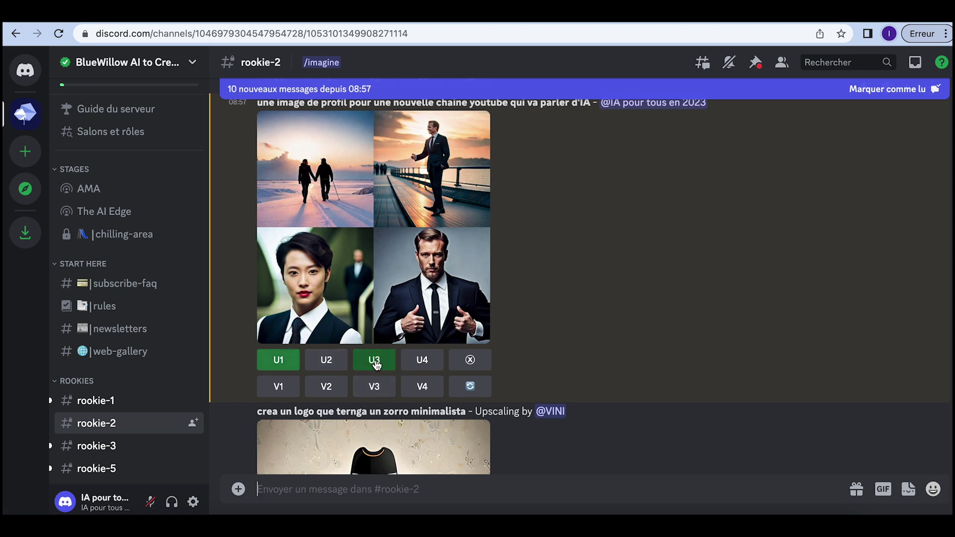
# - Enlarge the upscaled portrait from the profile picture prompt, save it to the Téléchargements folder and close the preview
pyautogui.scroll(-7, 376, 361)
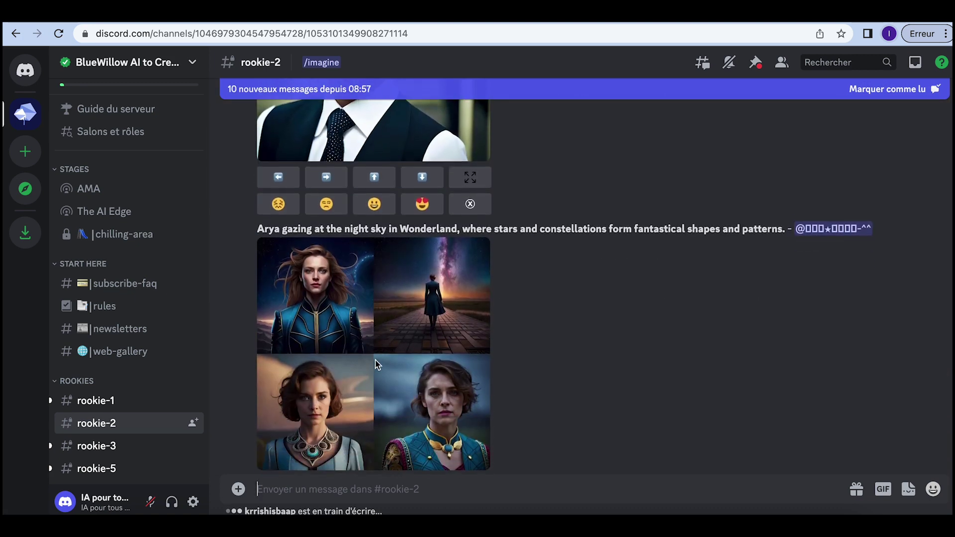
pyautogui.scroll(5, 376, 361)
pyautogui.scroll(-1, 375, 361)
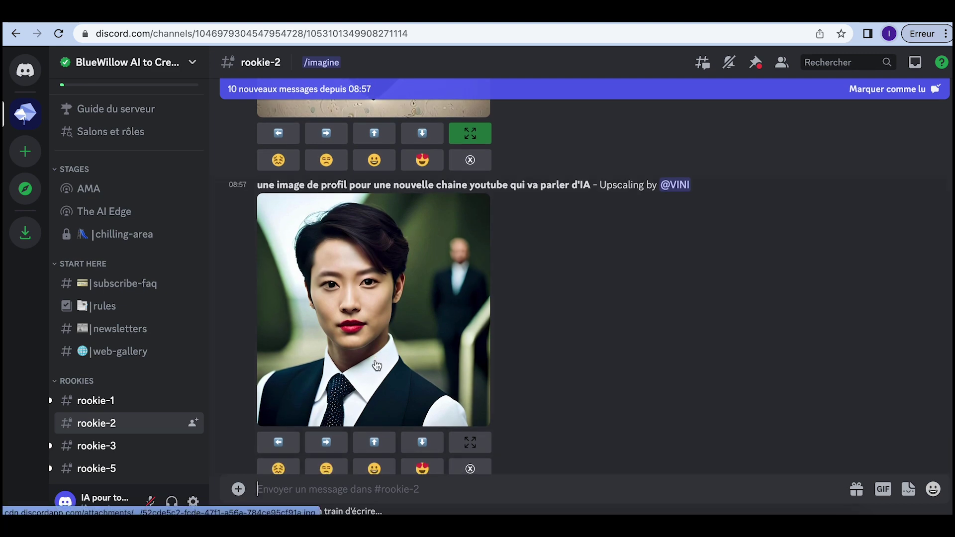
pyautogui.scroll(-3, 376, 366)
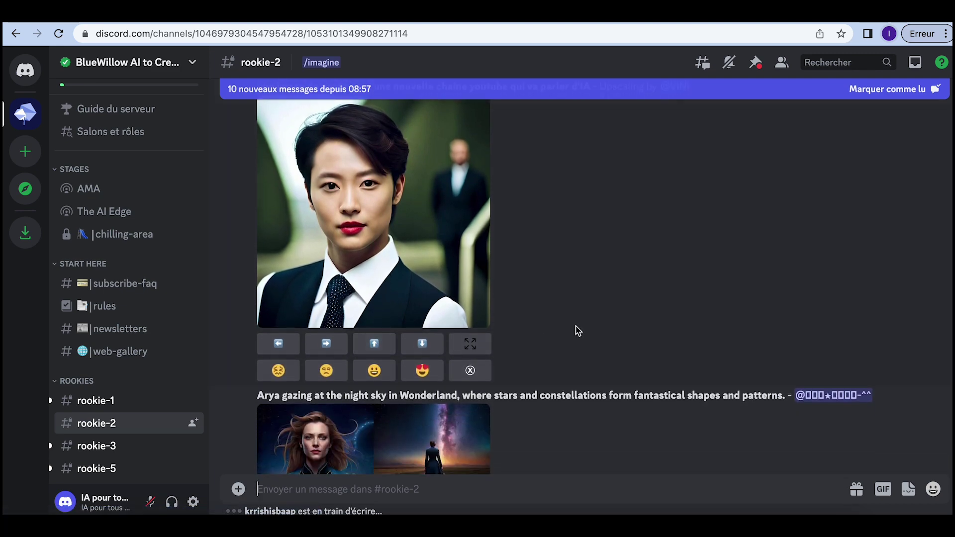
pyautogui.click(374, 223)
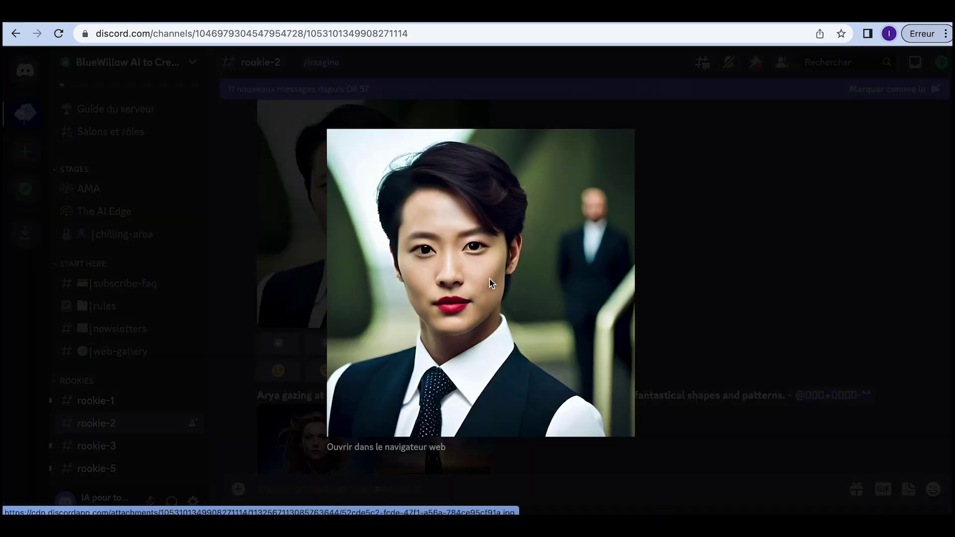
pyautogui.rightClick(490, 283)
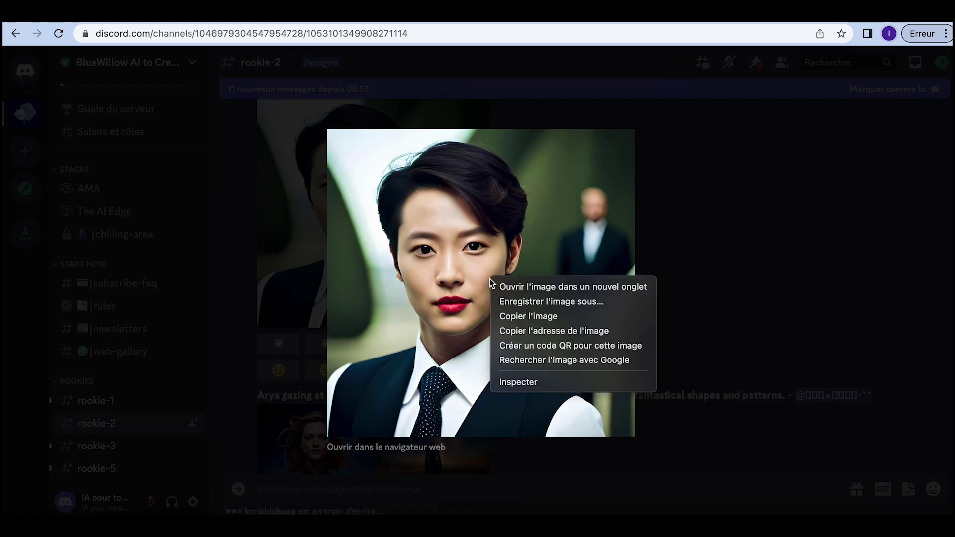
pyautogui.click(522, 302)
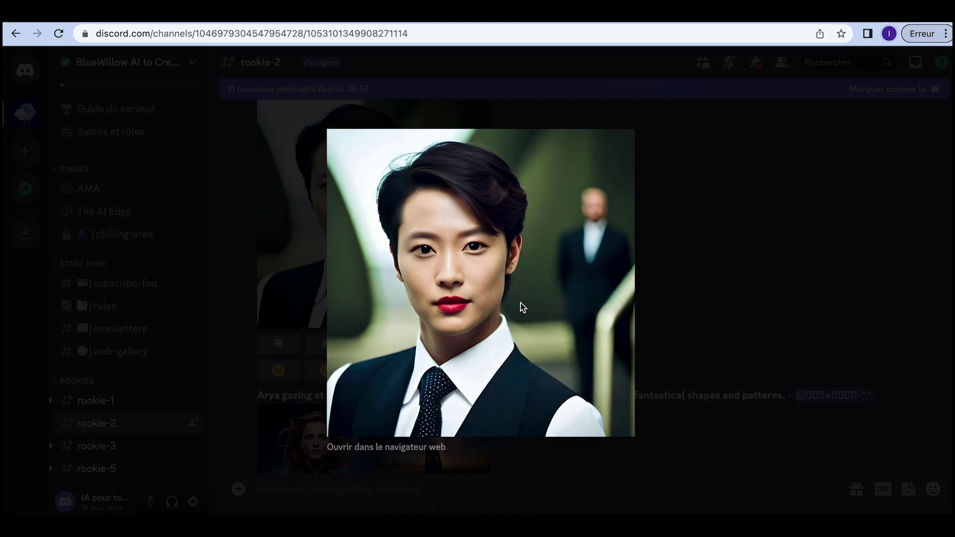
pyautogui.click(559, 293)
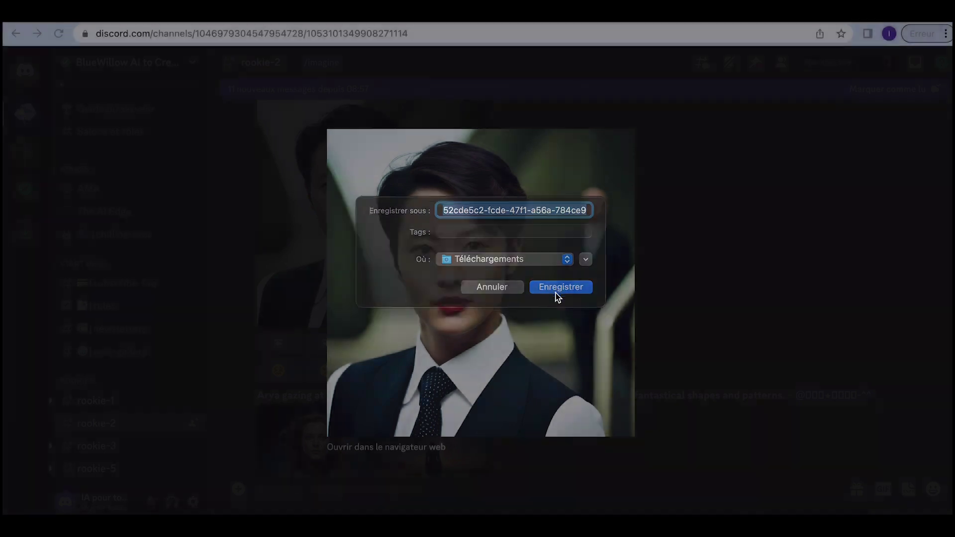
pyautogui.click(262, 132)
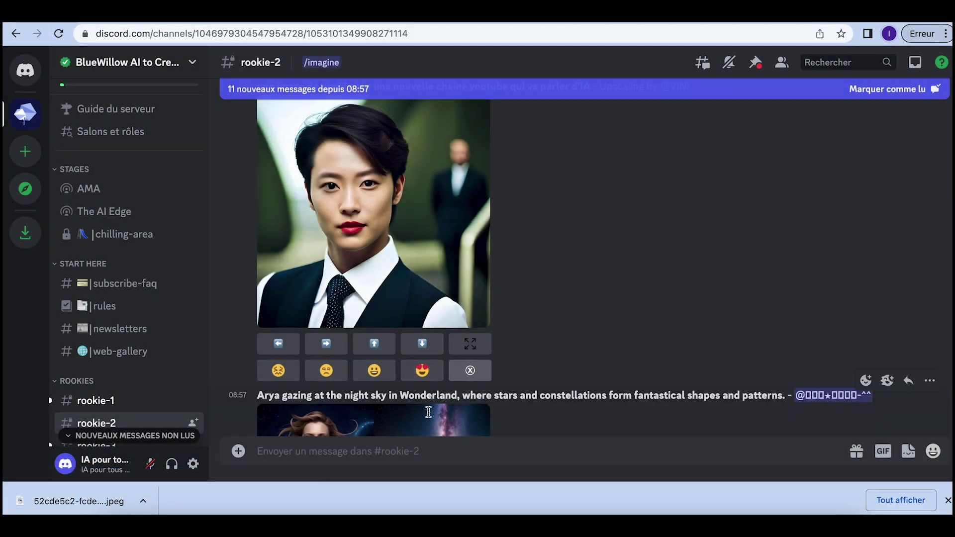
# - Start a new /imagine command with the prompt "une image de profil pour une nouvelle chaine youtube qui va parler d'IA"
pyautogui.click(409, 454)
pyautogui.write('/')
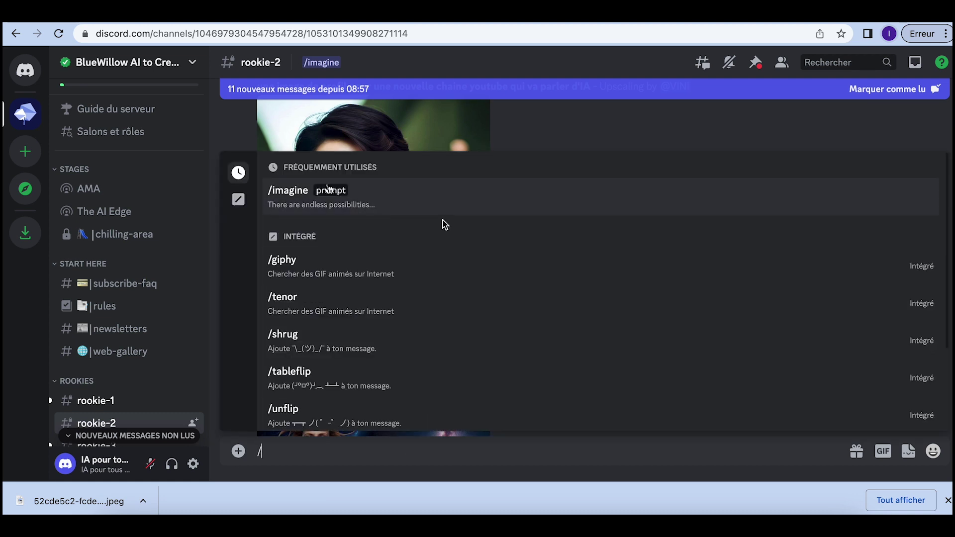
pyautogui.click(442, 207)
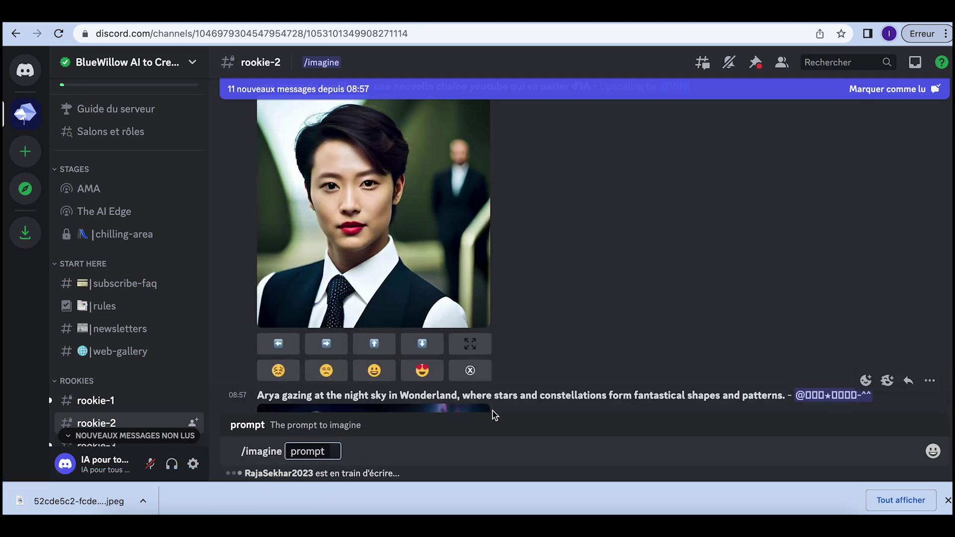
pyautogui.write("une image de profil pour une nouvelle chaine youtube qui va parler d'IA")
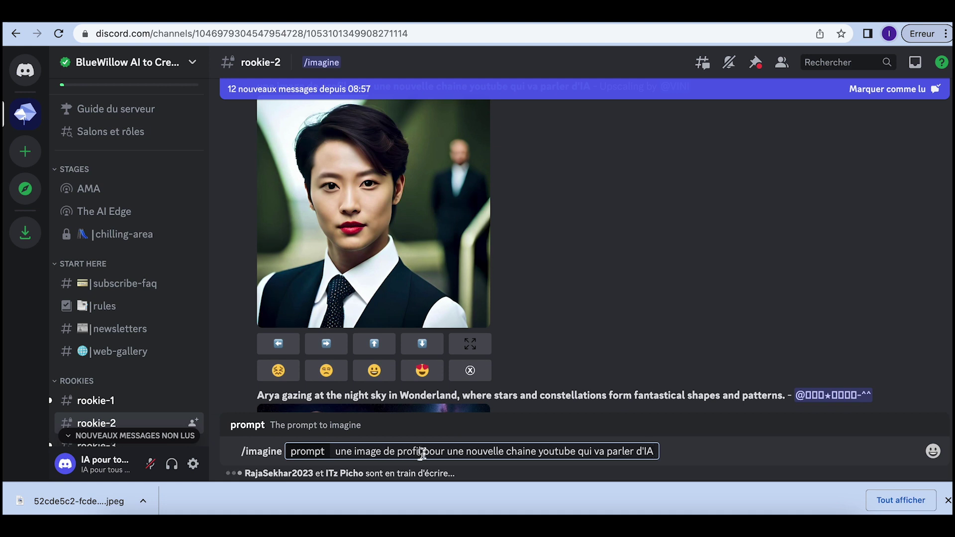
# - In the /imagine prompt, replace "image de profil" with "bannière"
pyautogui.moveTo(422, 452); pyautogui.dragTo(356, 452)
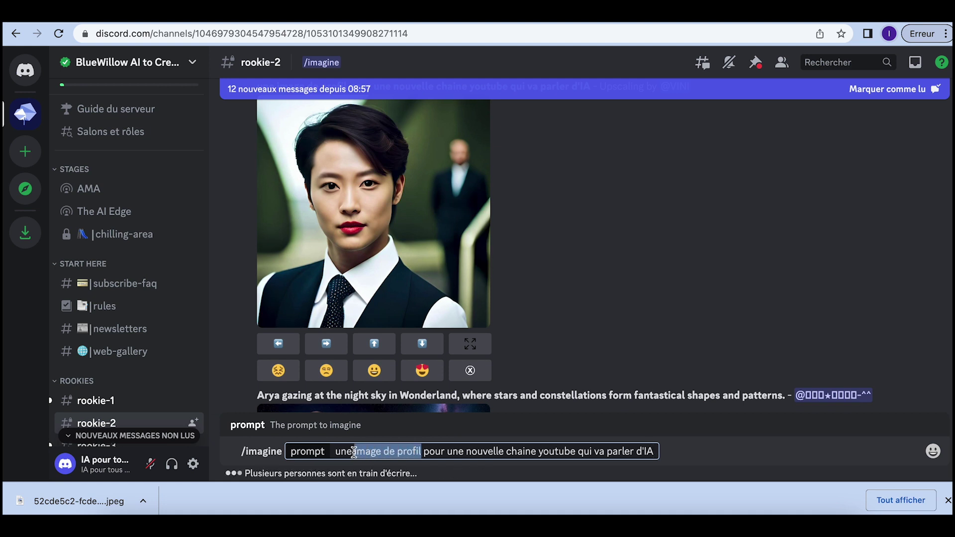
pyautogui.write('bannie')
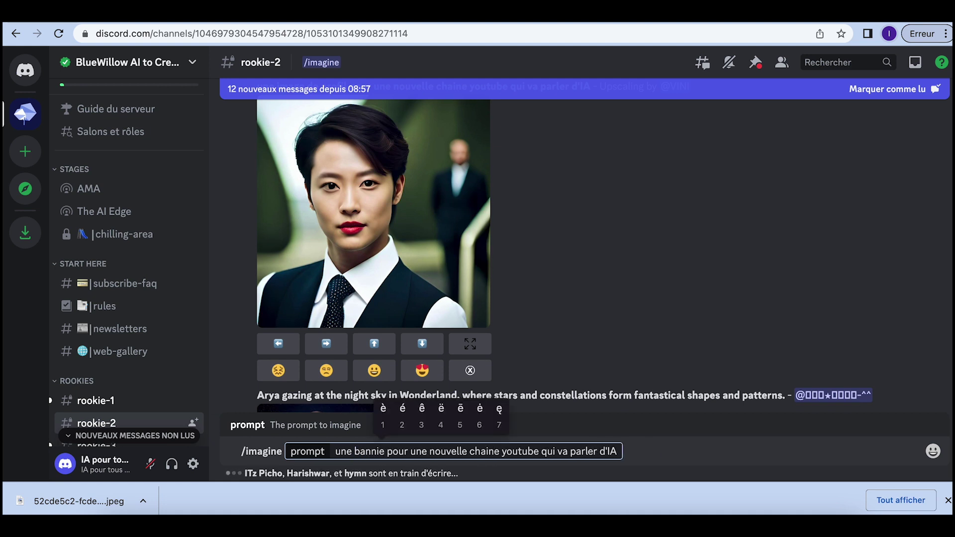
pyautogui.write('1re')
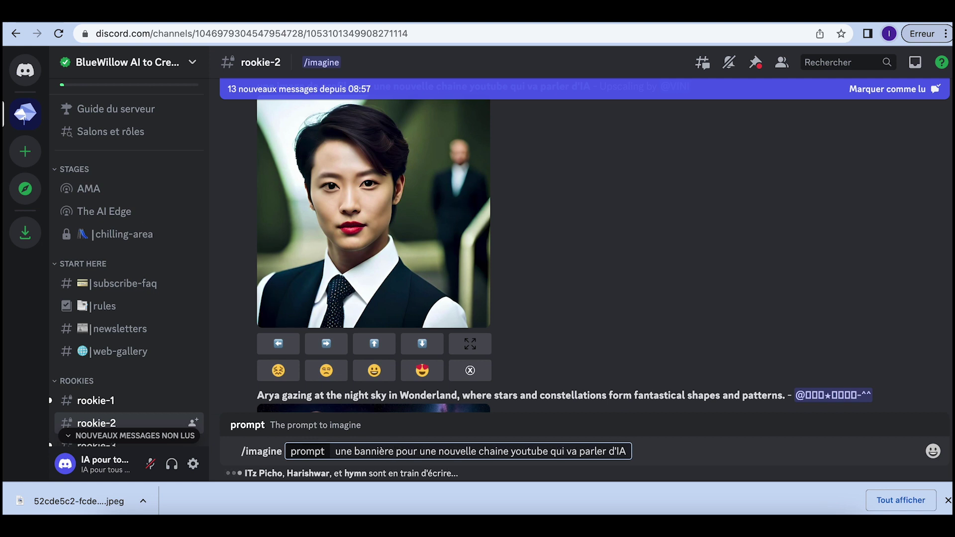
# - Reword the prompt to "une bannière pour illustrer une nouvelle chaine youtube qui va parler d'IA" and submit it
pyautogui.write(' pour illus')
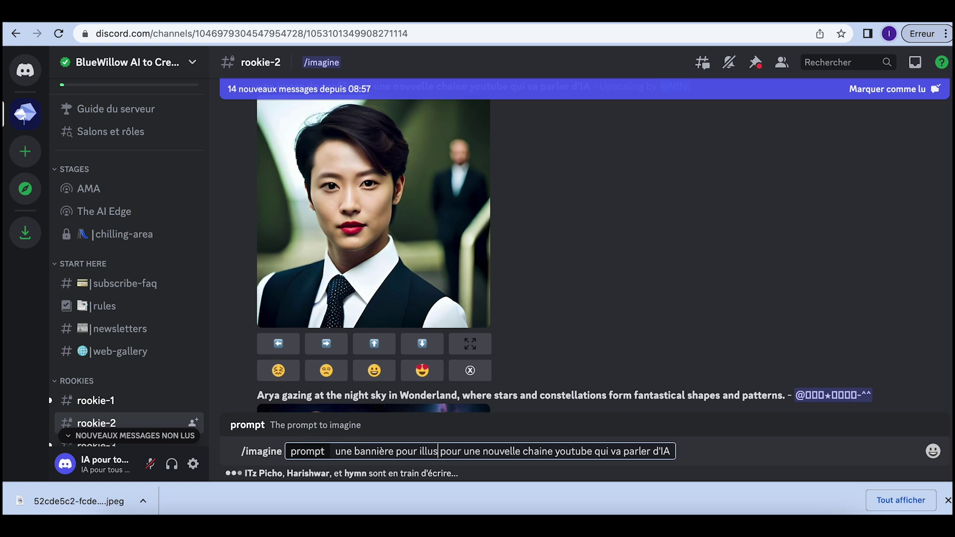
pyautogui.write('trer')
pyautogui.press('Right')
pyautogui.press('Right')
pyautogui.press('Right')
pyautogui.press('Right')
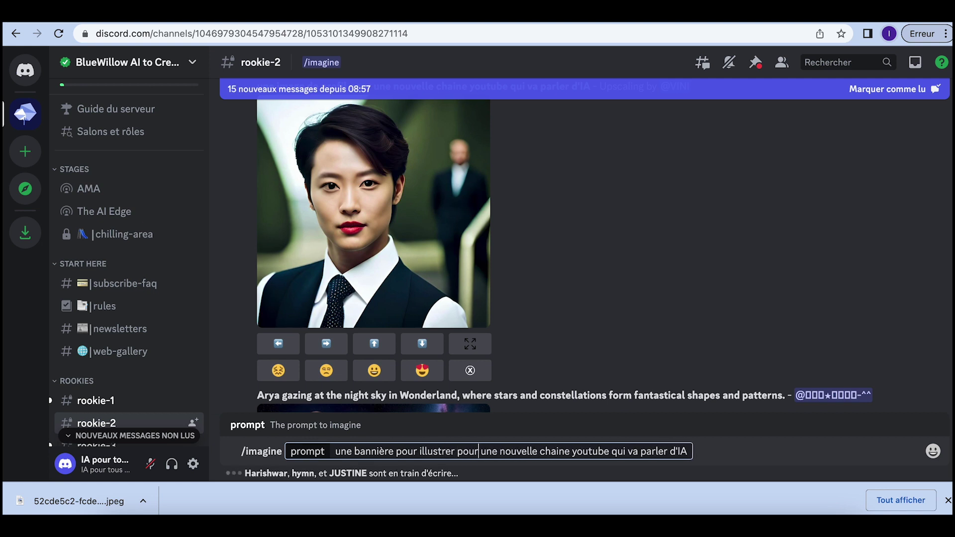
pyautogui.press('BackSpace')
pyautogui.press('BackSpace')
pyautogui.press('BackSpace')
pyautogui.press('BackSpace')
pyautogui.press('BackSpace')
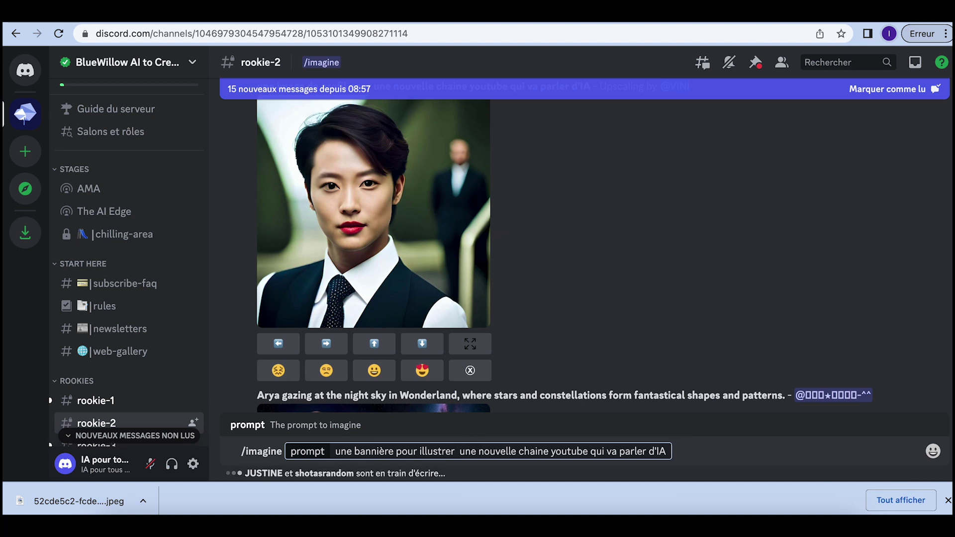
pyautogui.press('Return')
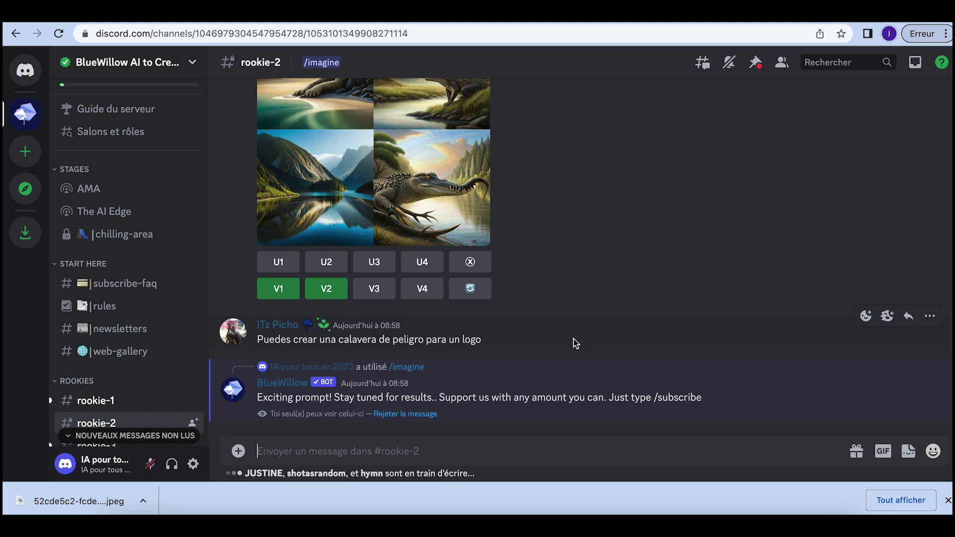
# - Look through the rookie-2 channel for the images generated from the YouTube banner prompt
pyautogui.scroll(1, 574, 339)
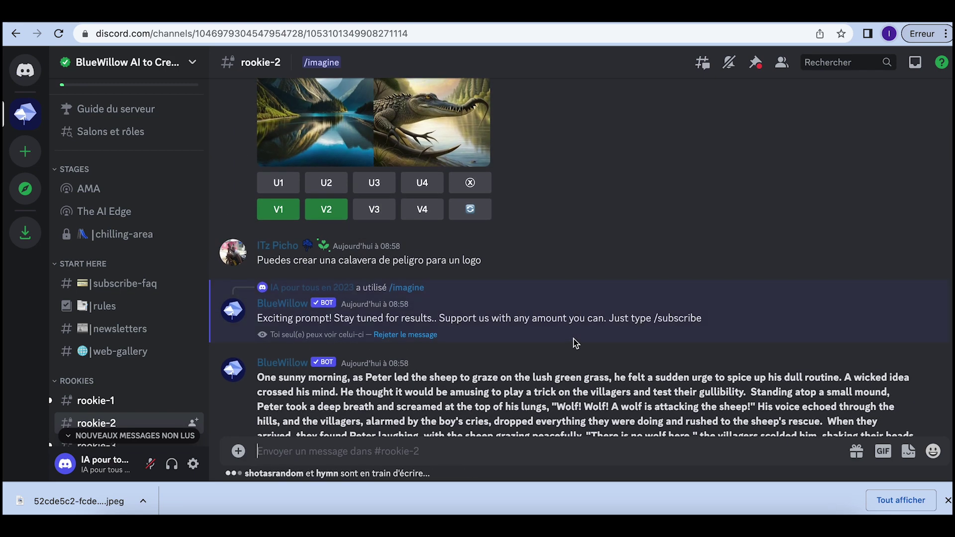
pyautogui.scroll(15, 575, 341)
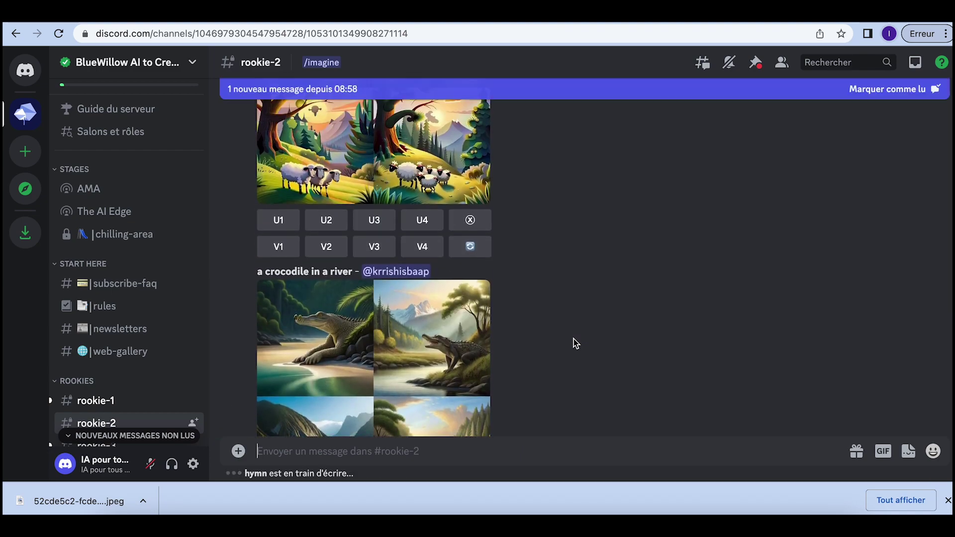
pyautogui.scroll(10, 575, 342)
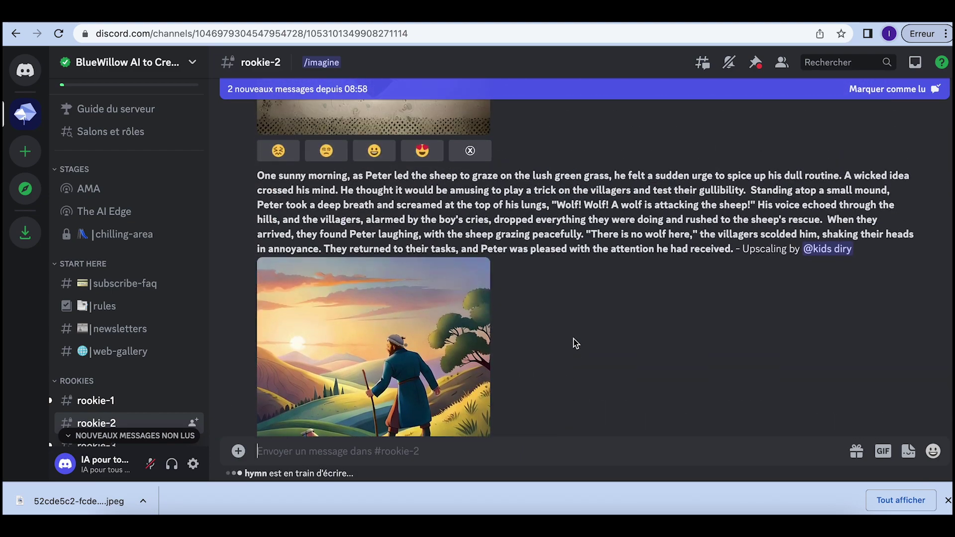
pyautogui.scroll(15, 574, 339)
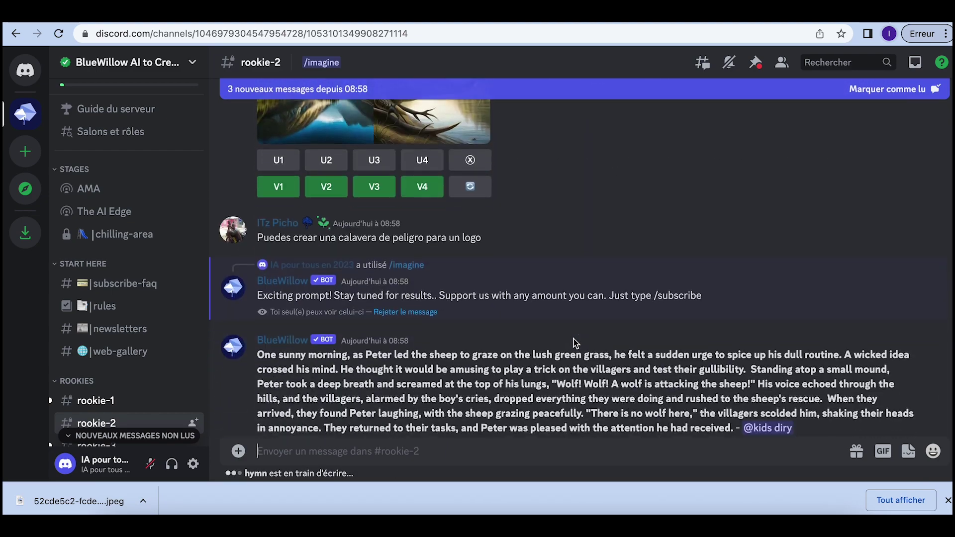
pyautogui.scroll(-6, 574, 339)
pyautogui.scroll(-10, 574, 338)
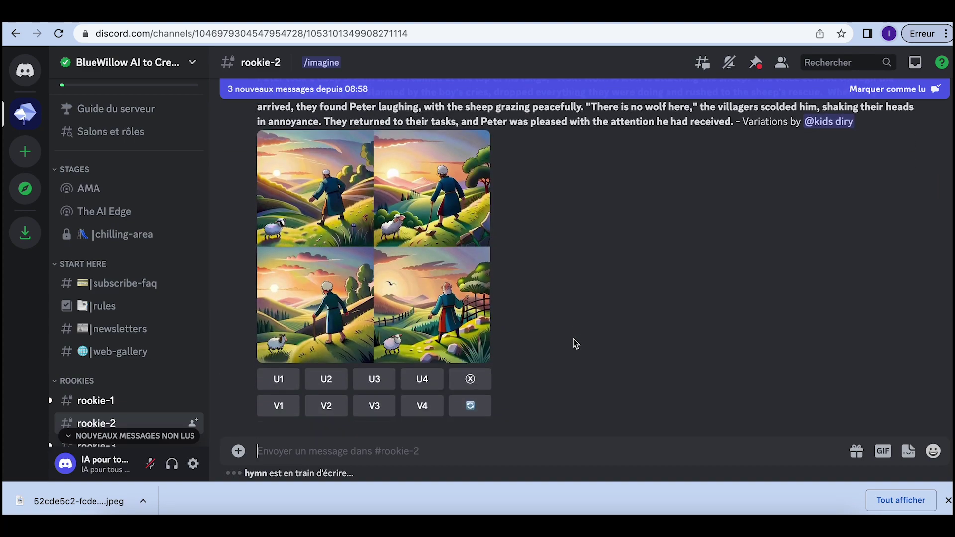
pyautogui.scroll(2, 574, 339)
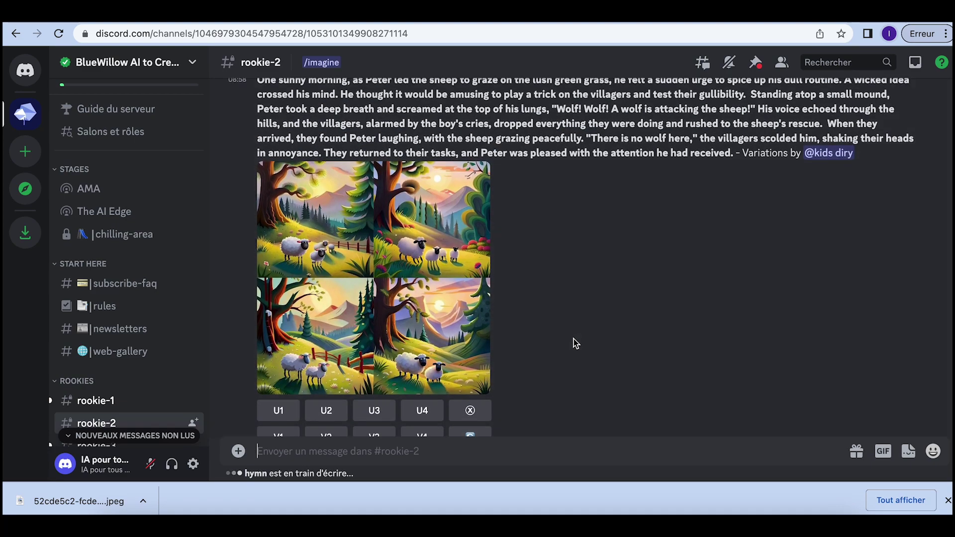
pyautogui.scroll(-7, 574, 339)
pyautogui.scroll(12, 574, 339)
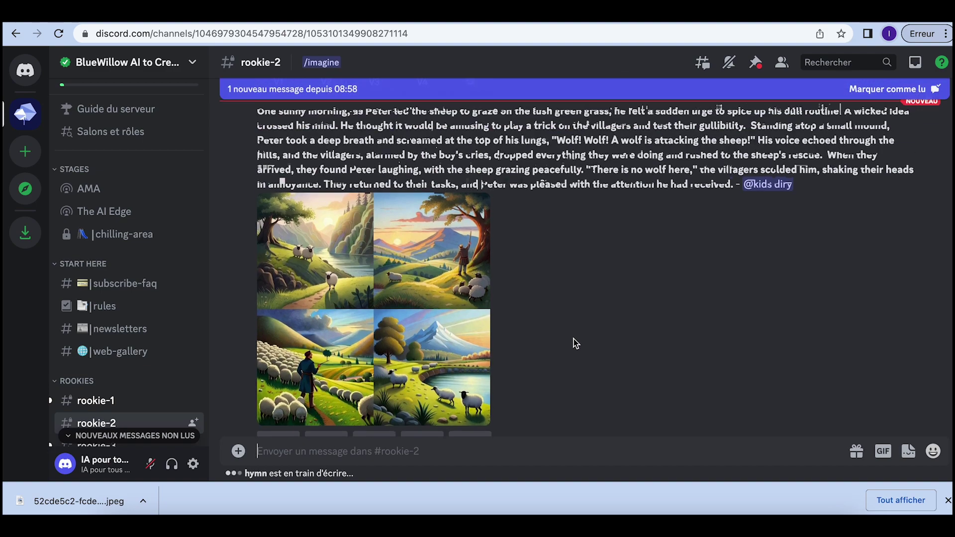
pyautogui.scroll(-9, 574, 339)
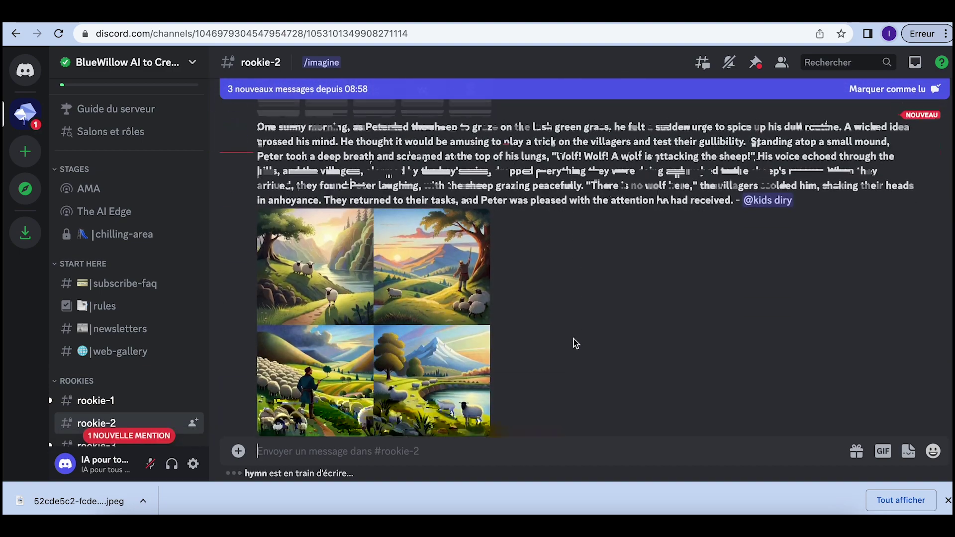
pyautogui.scroll(4, 574, 338)
pyautogui.scroll(-10, 574, 343)
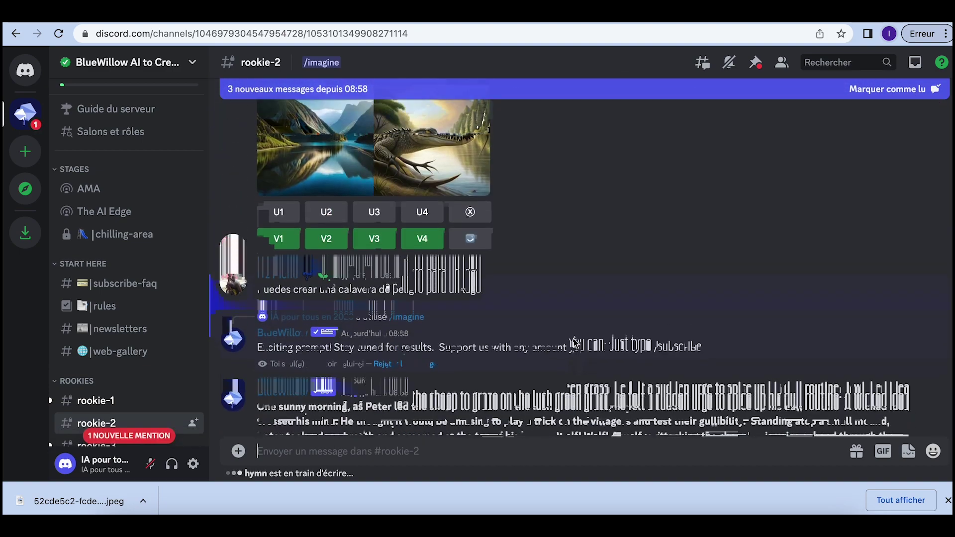
pyautogui.scroll(5, 630, 285)
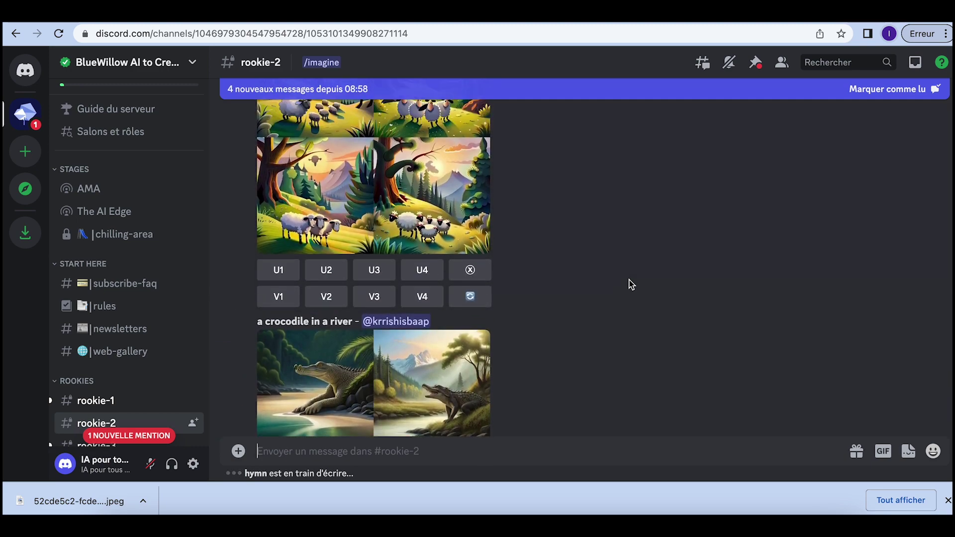
pyautogui.scroll(10, 631, 284)
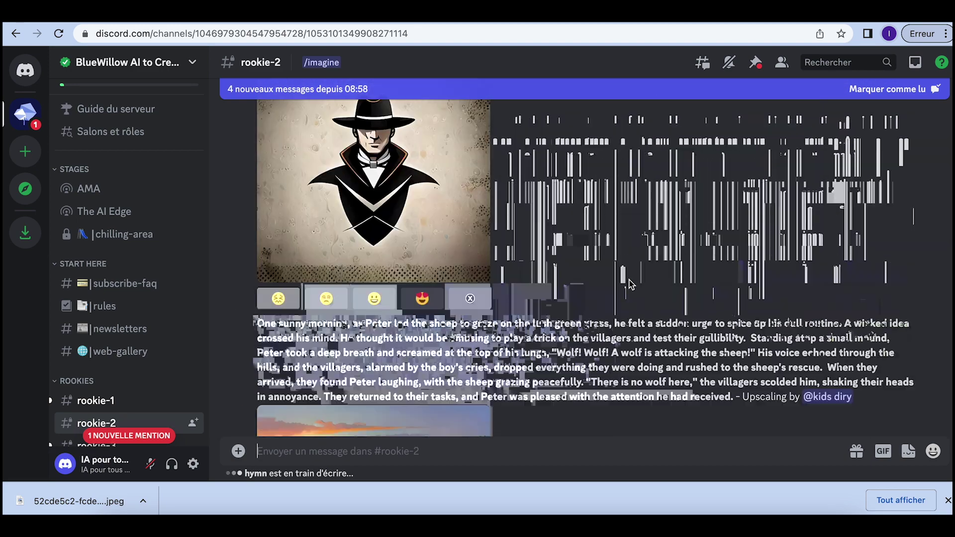
pyautogui.scroll(10, 630, 285)
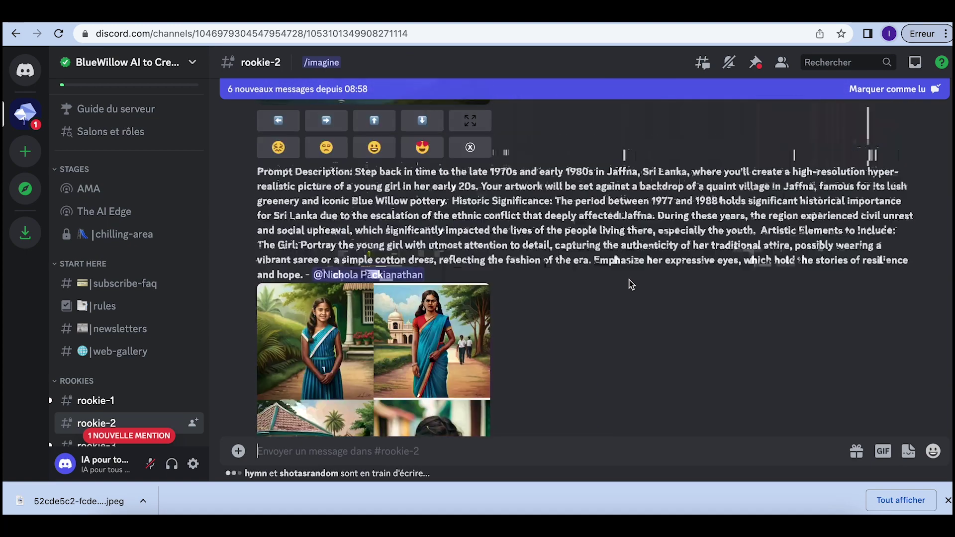
pyautogui.scroll(10, 631, 285)
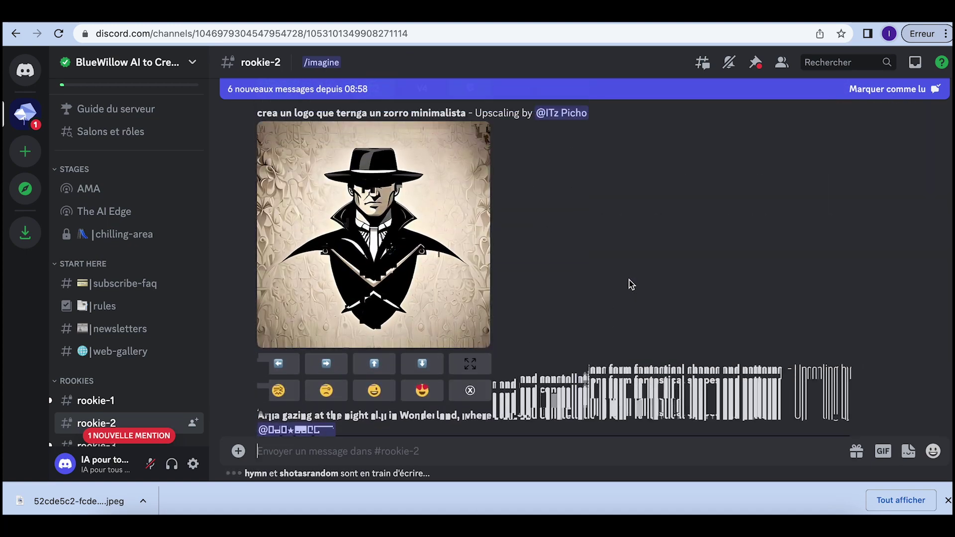
pyautogui.scroll(10, 631, 284)
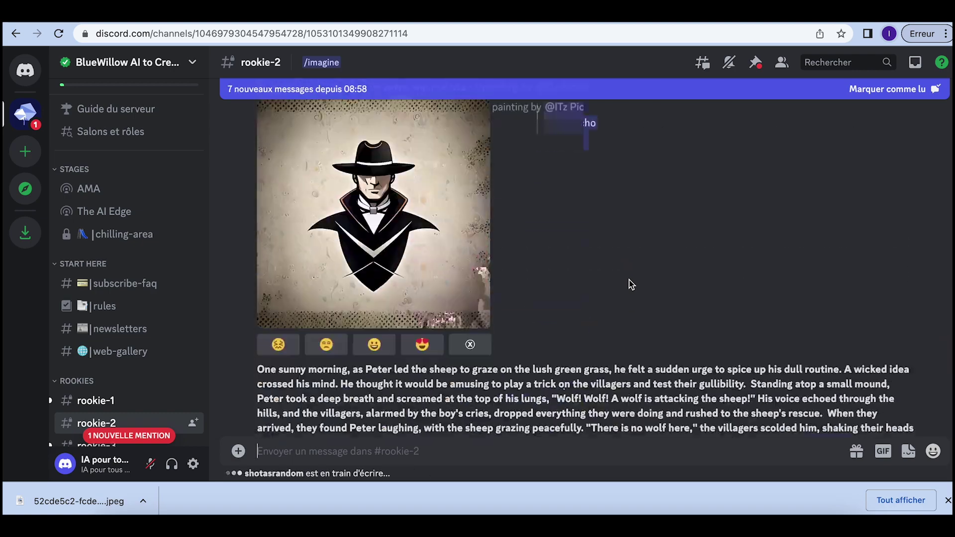
pyautogui.scroll(-10, 631, 285)
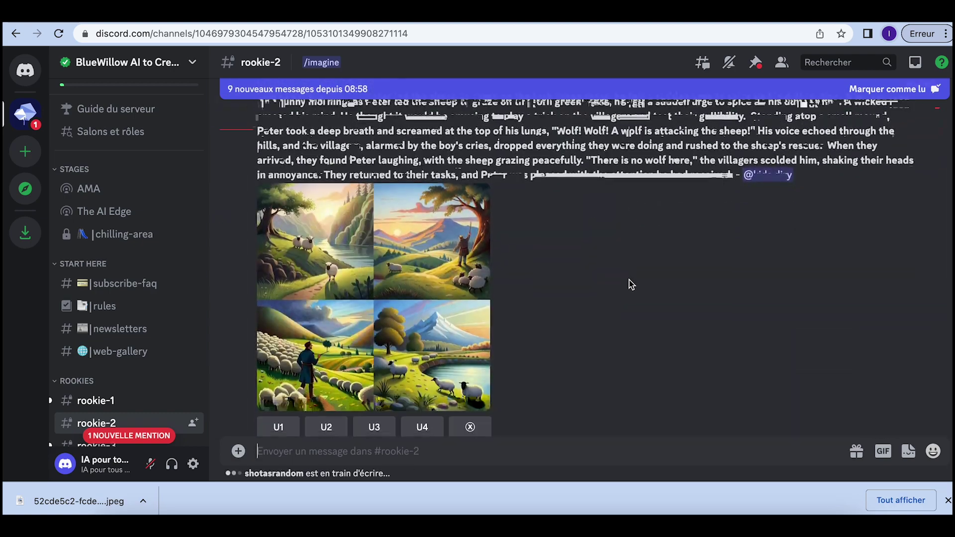
pyautogui.scroll(-10, 631, 284)
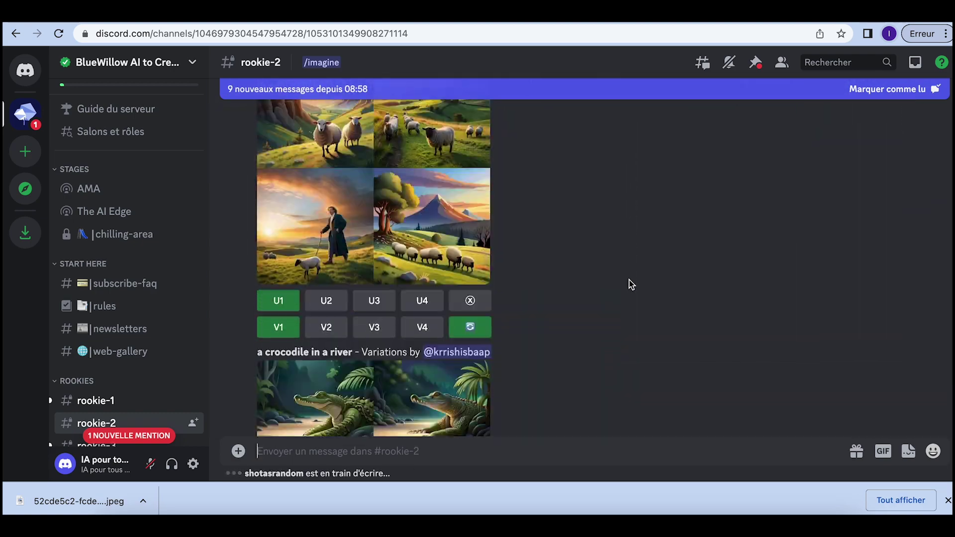
pyautogui.scroll(-10, 631, 285)
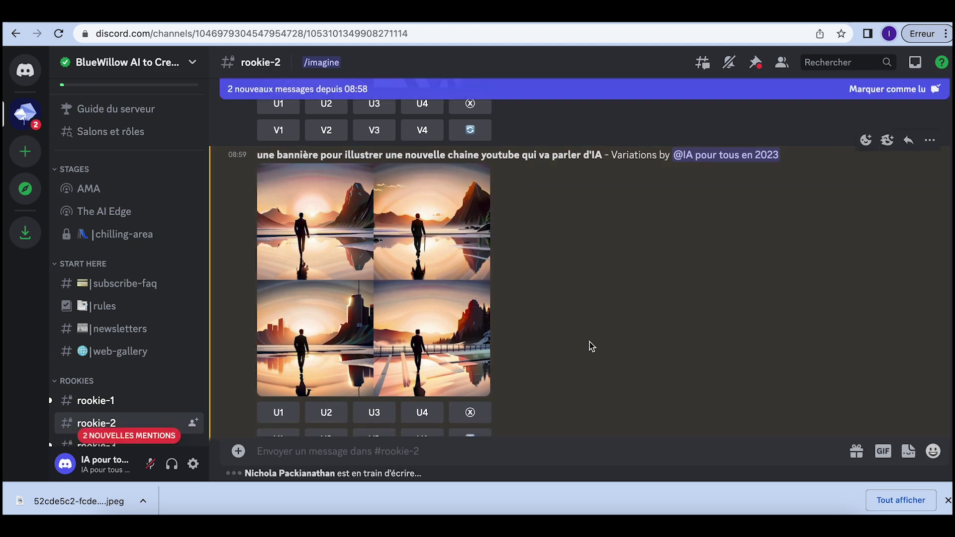
# - Compare the banner variation sets and upscale the fourth image of the set with two figures facing each other on a curved path
pyautogui.scroll(8, 589, 342)
pyautogui.scroll(-6, 590, 342)
pyautogui.scroll(10, 590, 342)
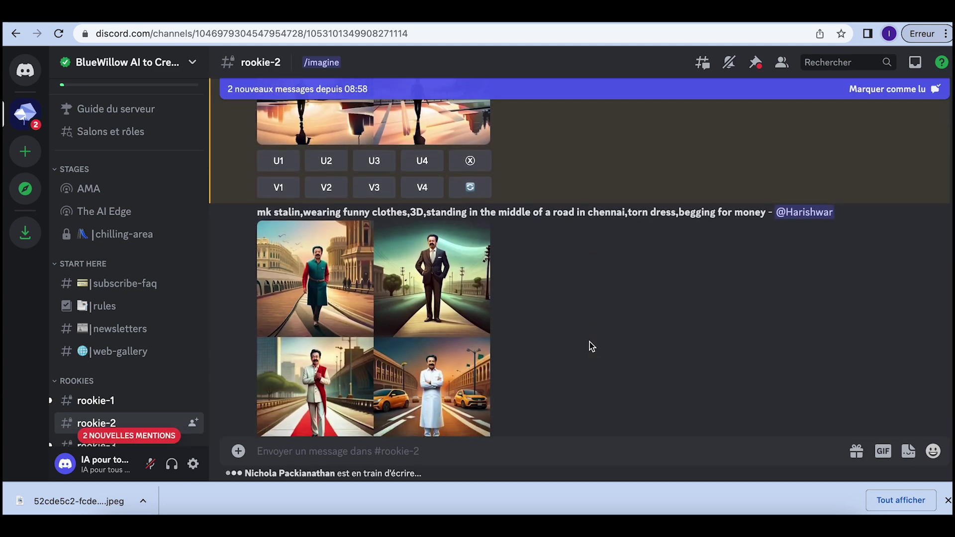
pyautogui.scroll(-8, 590, 341)
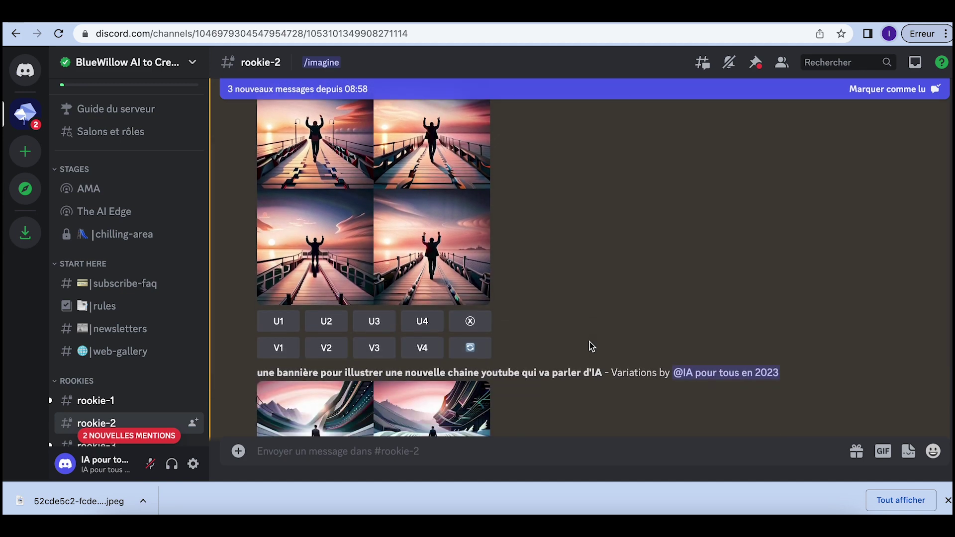
pyautogui.scroll(3, 591, 347)
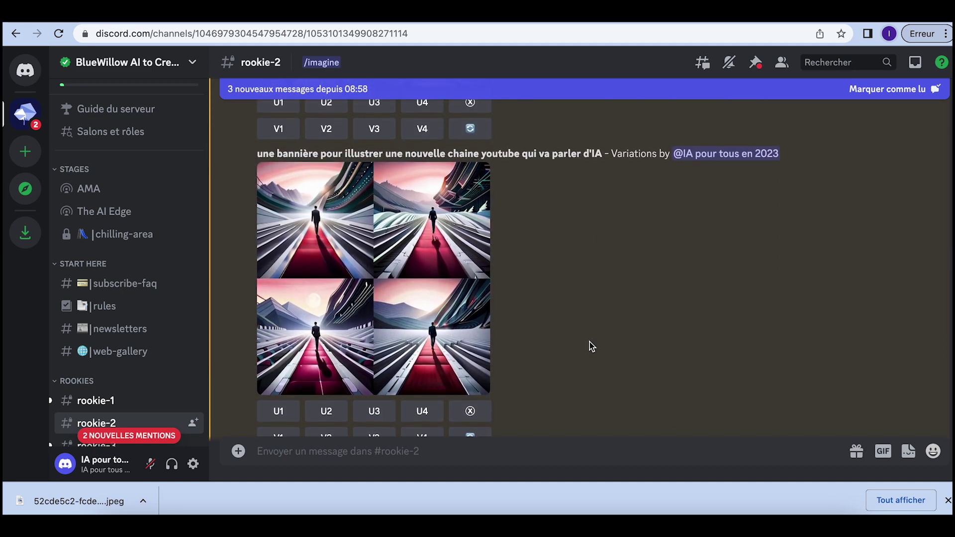
pyautogui.scroll(-2, 592, 347)
pyautogui.scroll(-8, 589, 342)
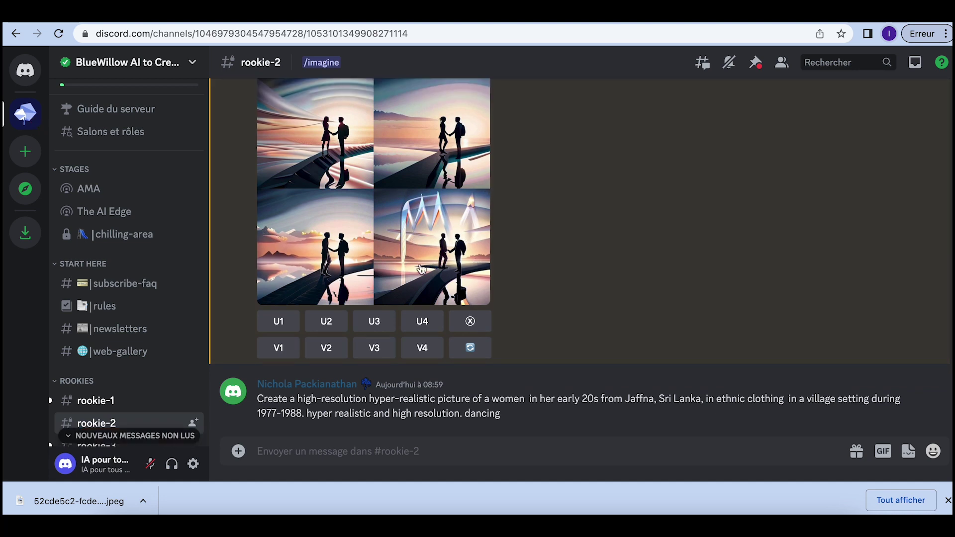
pyautogui.click(423, 324)
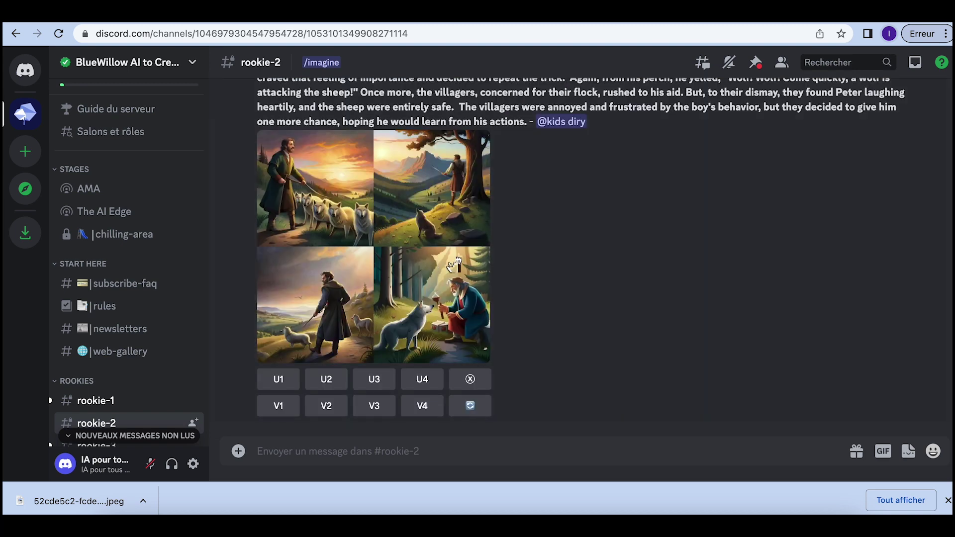
# - Find the upscaled banner image of two figures shaking hands in the rookie-2 channel and save it to the Téléchargements folder
pyautogui.scroll(10, 556, 293)
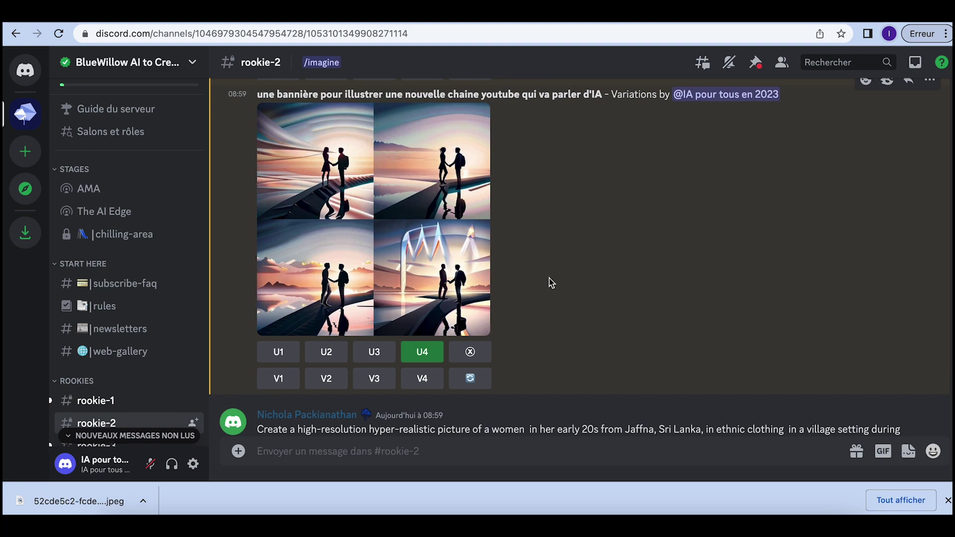
pyautogui.scroll(-10, 549, 279)
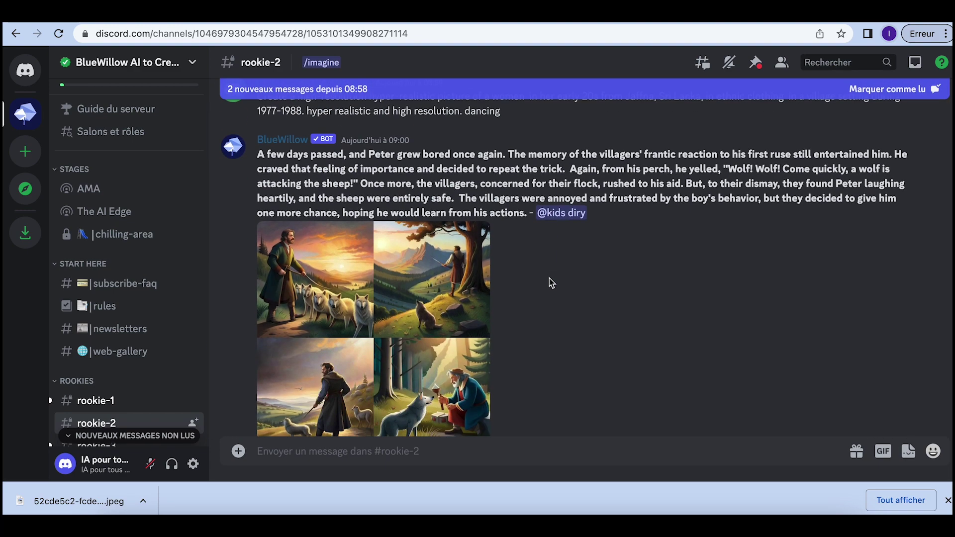
pyautogui.scroll(-8, 550, 279)
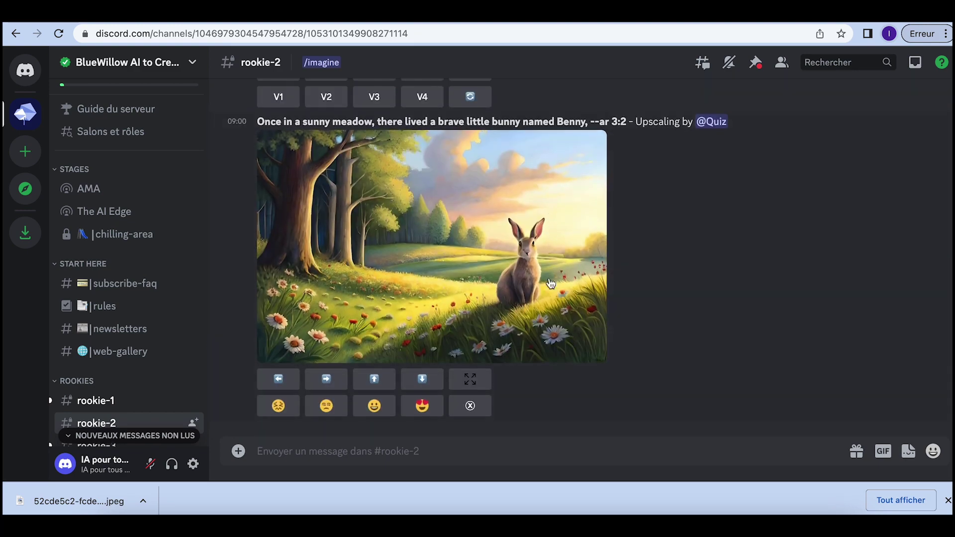
pyautogui.scroll(9, 550, 279)
pyautogui.scroll(4, 550, 279)
pyautogui.scroll(-7, 549, 278)
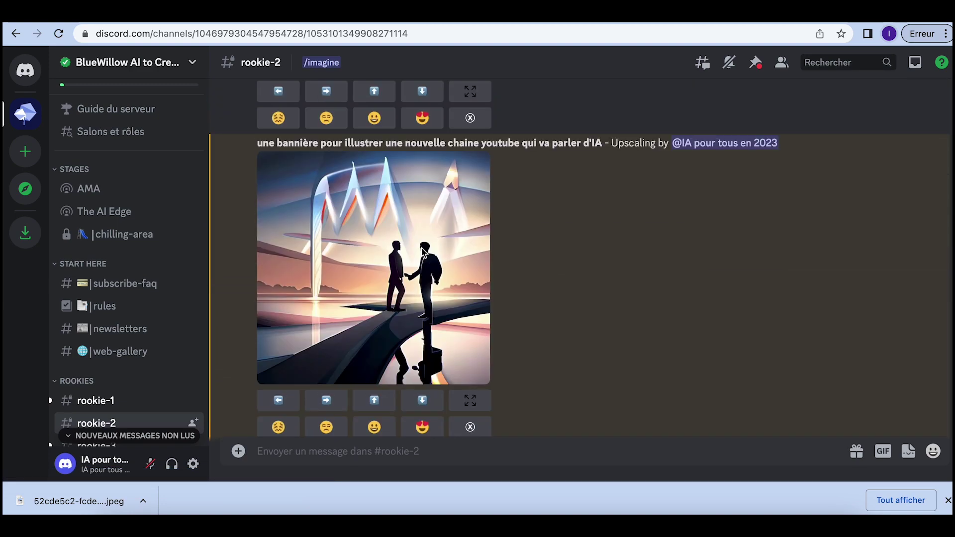
pyautogui.click(380, 262)
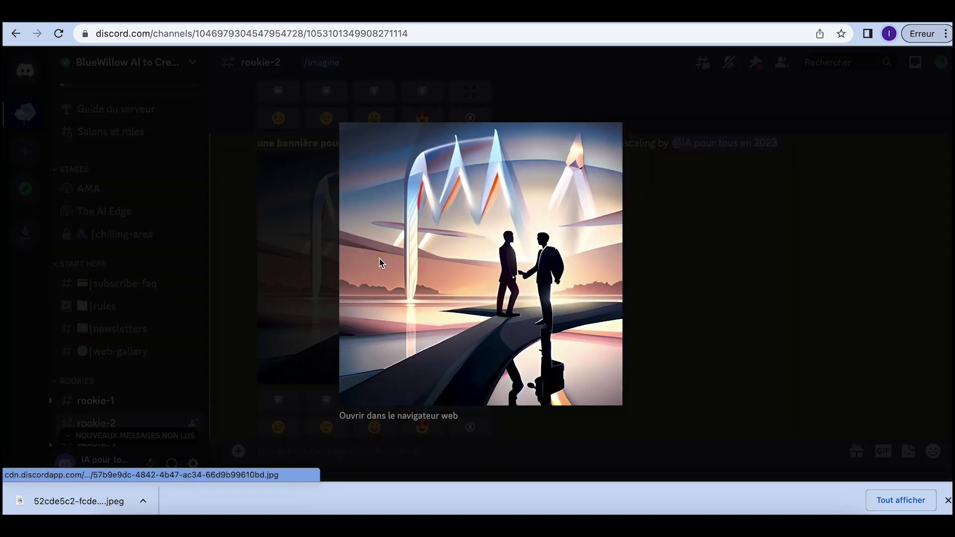
pyautogui.rightClick(518, 269)
pyautogui.click(540, 287)
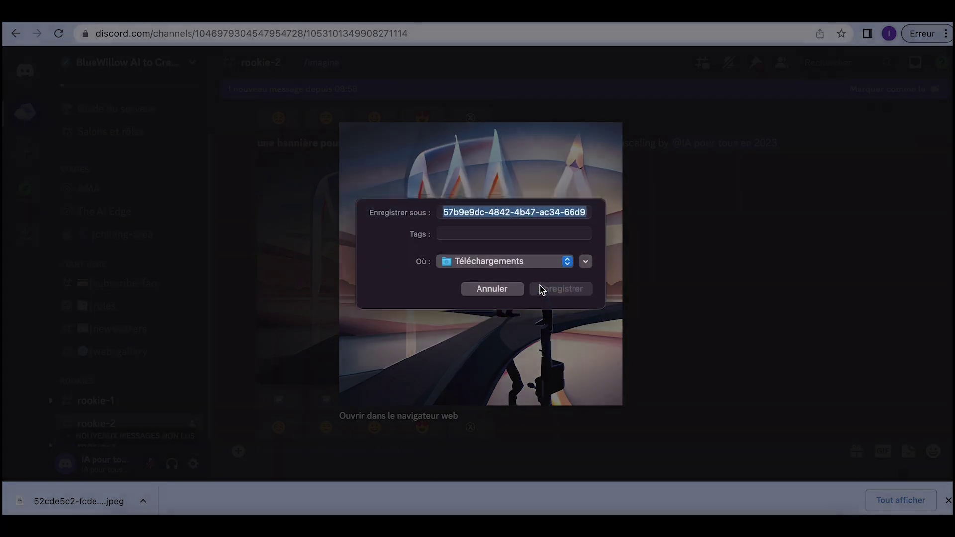
pyautogui.click(565, 293)
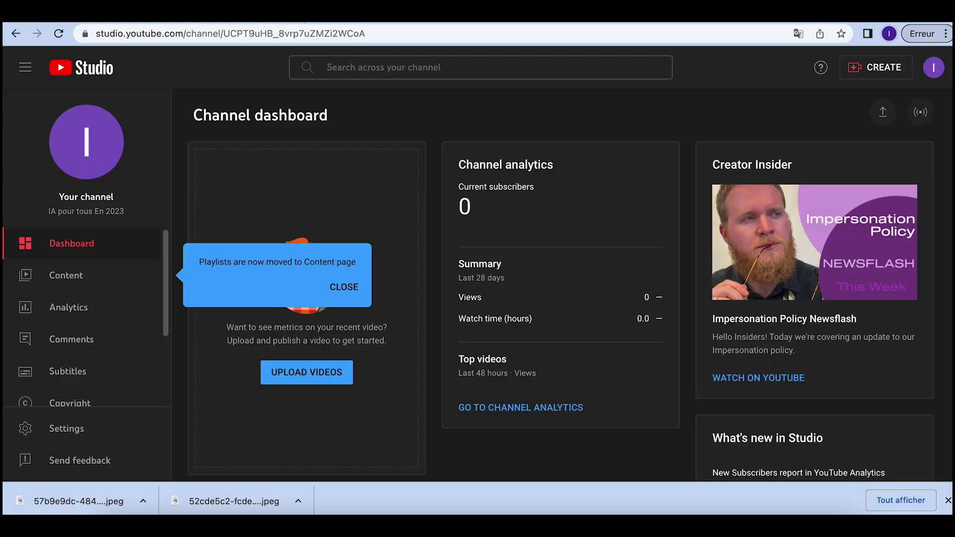
# - Switch to YouTube Studio, dismiss the playlists notice and open the channel's customization settings from its channel page
pyautogui.click(344, 288)
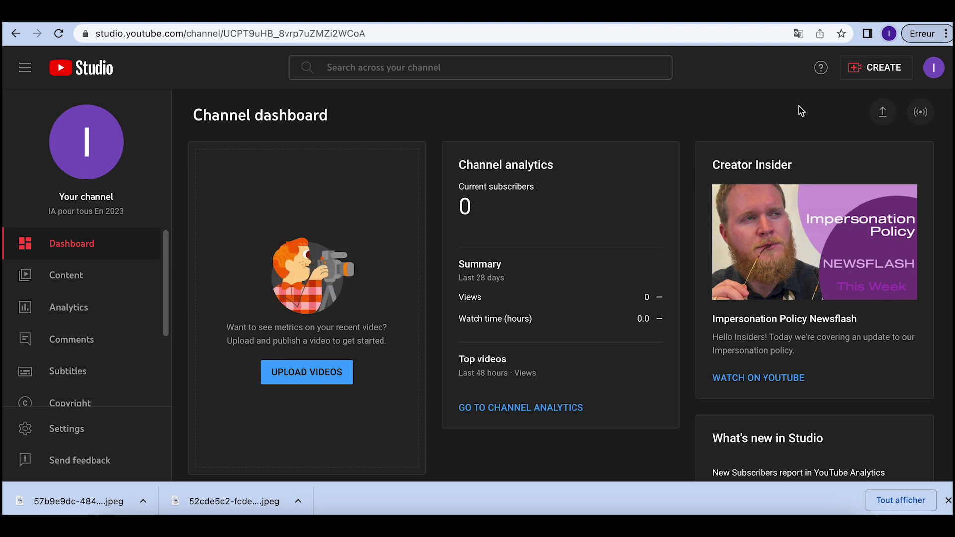
pyautogui.click(935, 68)
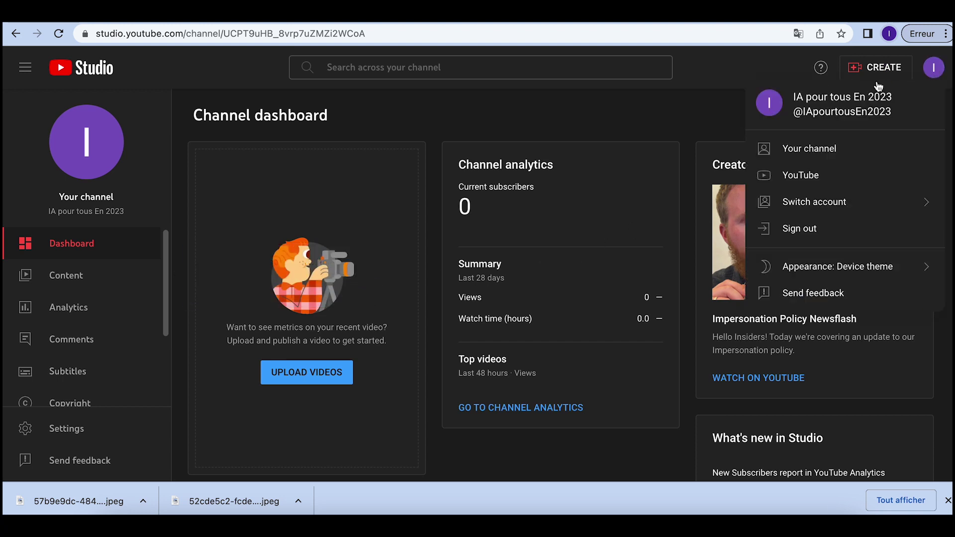
pyautogui.click(825, 150)
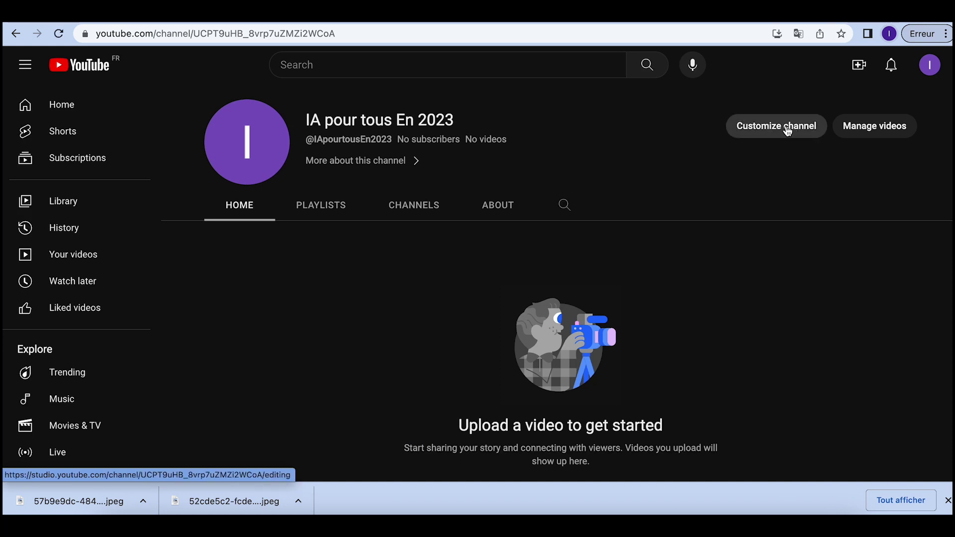
pyautogui.click(787, 128)
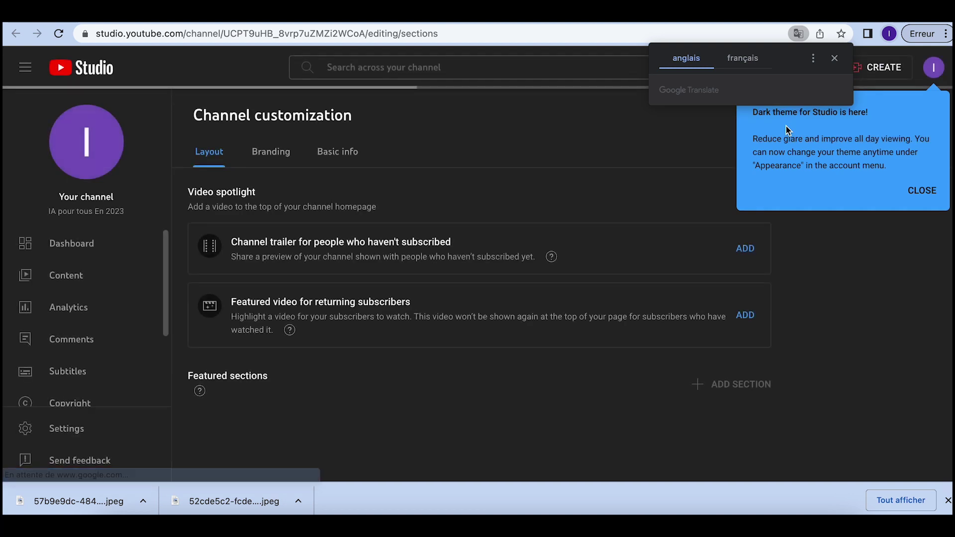
# - Dismiss the notices and upload the generated portrait as the channel's profile picture in the branding settings
pyautogui.click(922, 190)
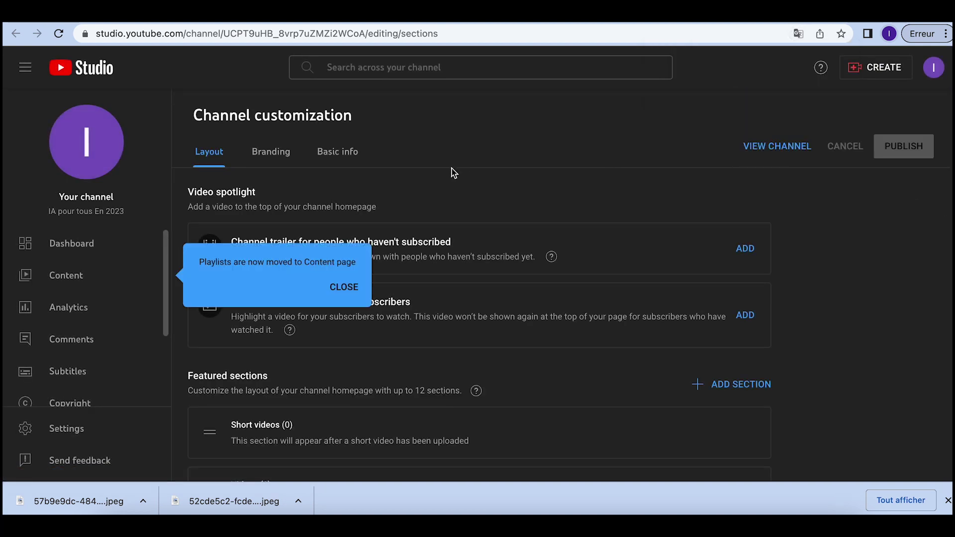
pyautogui.click(344, 288)
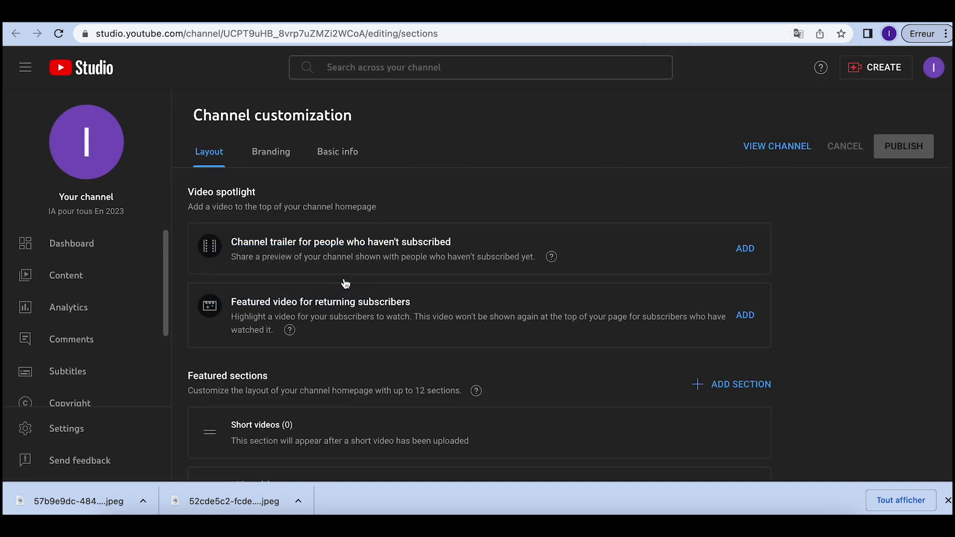
pyautogui.click(270, 159)
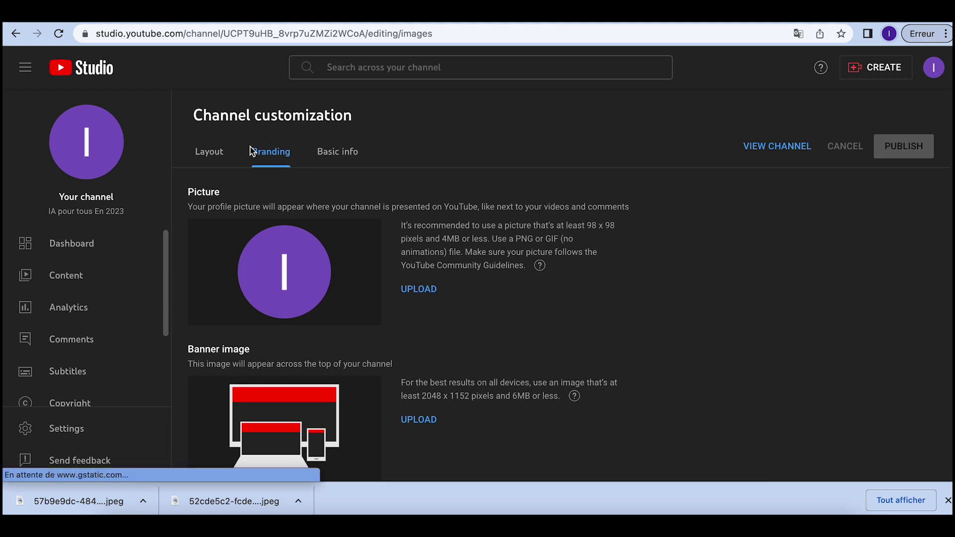
pyautogui.click(419, 290)
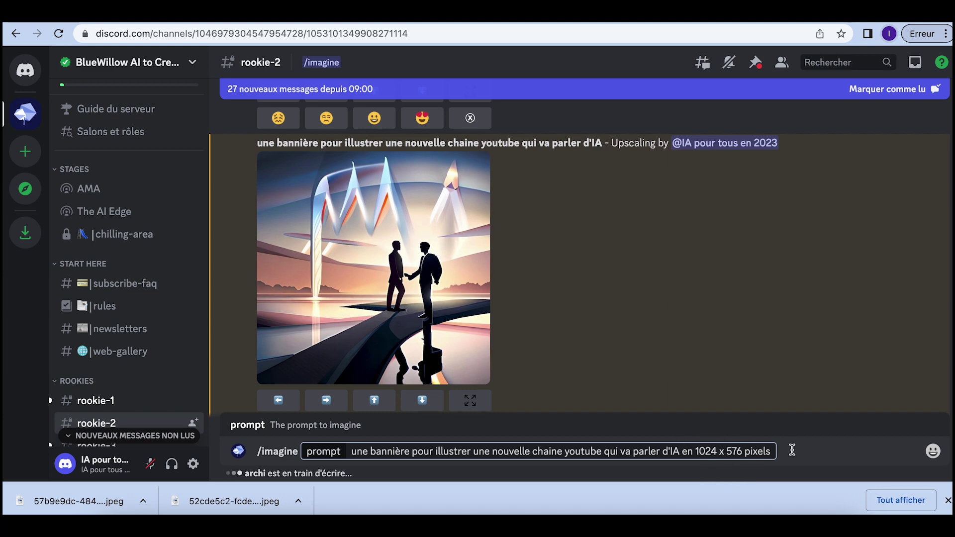
# - On Discord, submit the prompt "une bannière pour illustrer une nouvelle chaine youtube qui va parler d'IA en 1024 x 576 pixels" and upscale the third result
pyautogui.press('Return')
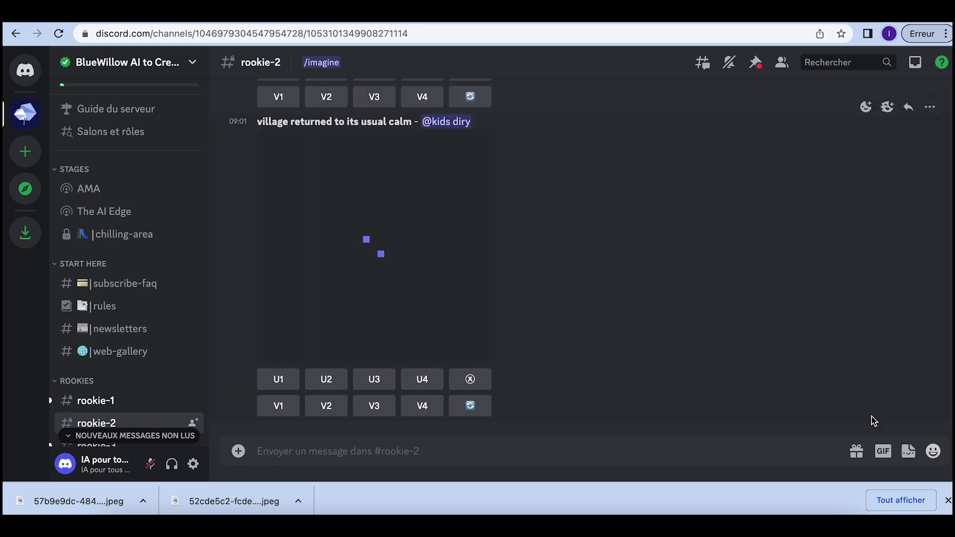
pyautogui.click(948, 501)
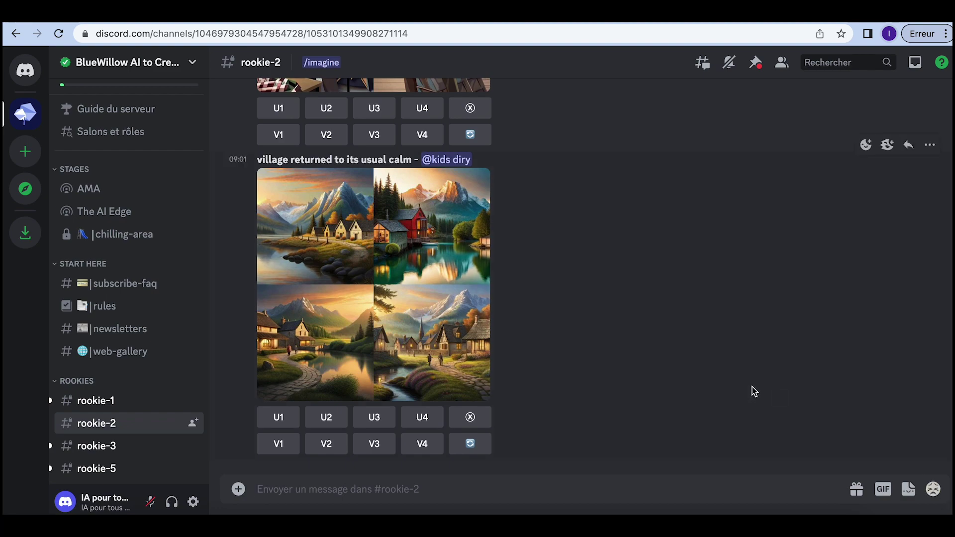
pyautogui.scroll(5, 752, 391)
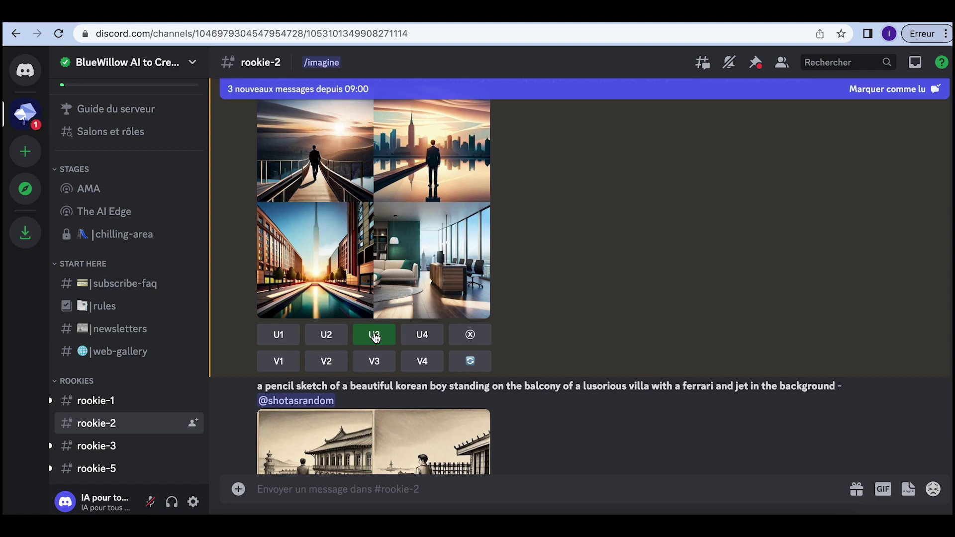
# - Look through the rookie-2 channel for the upscaled version of the new banner image
pyautogui.scroll(-15, 567, 450)
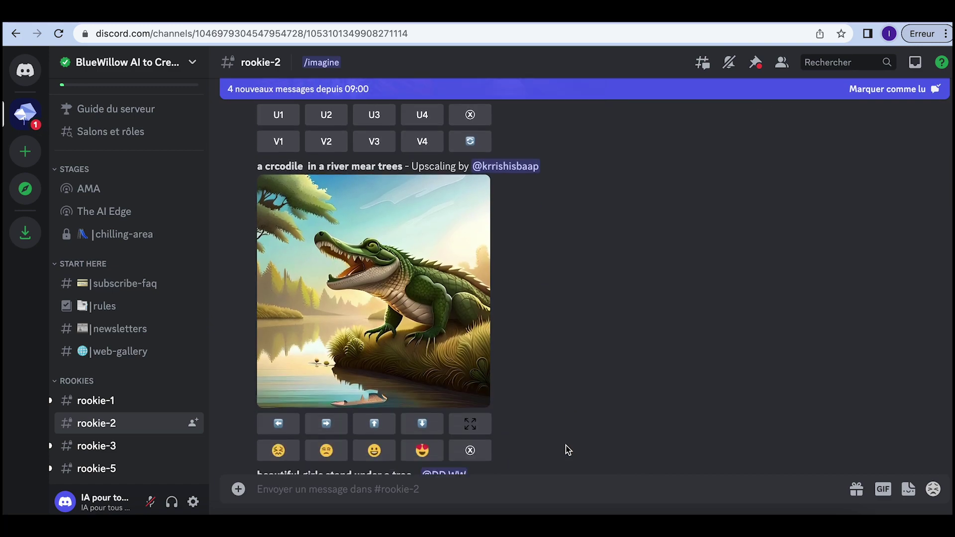
pyautogui.scroll(-10, 568, 449)
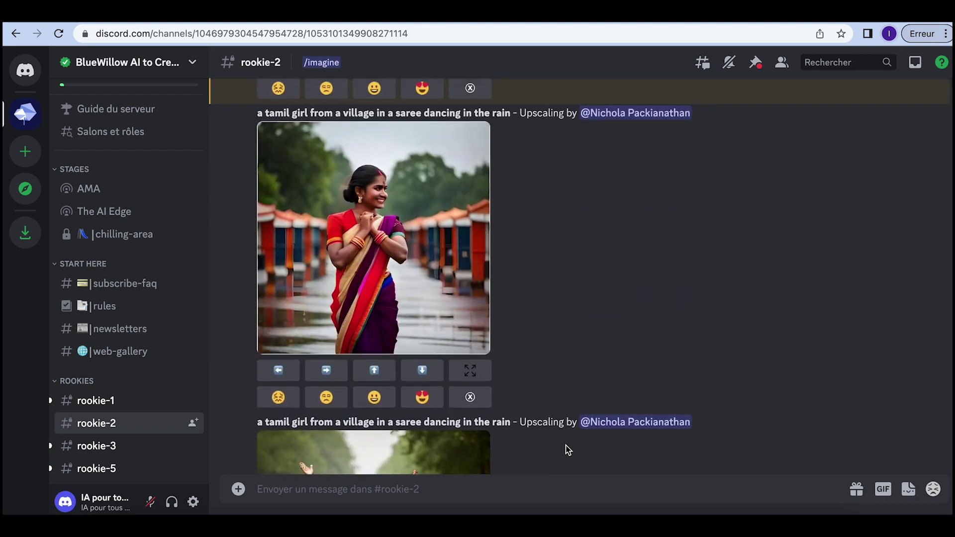
pyautogui.scroll(-3, 569, 450)
pyautogui.scroll(6, 568, 450)
pyautogui.scroll(-4, 568, 449)
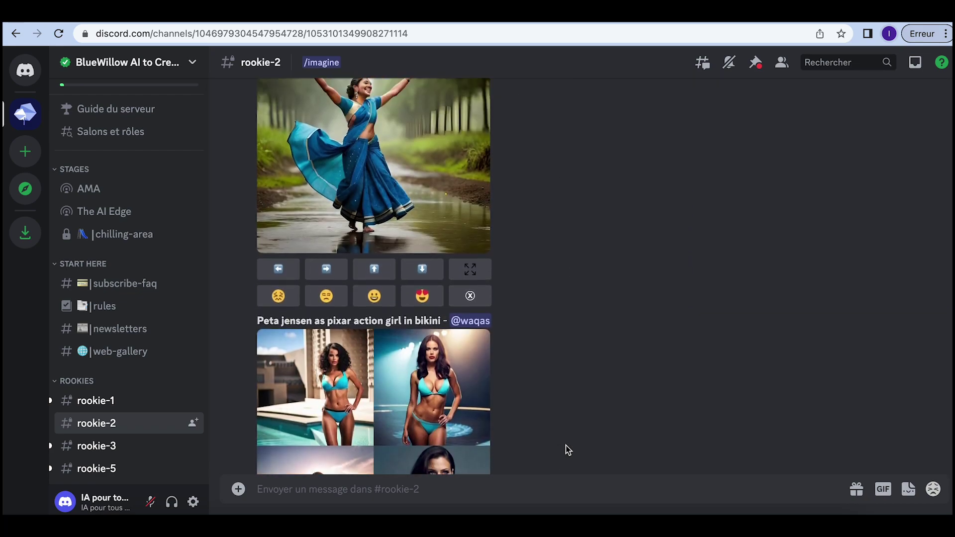
pyautogui.scroll(10, 568, 449)
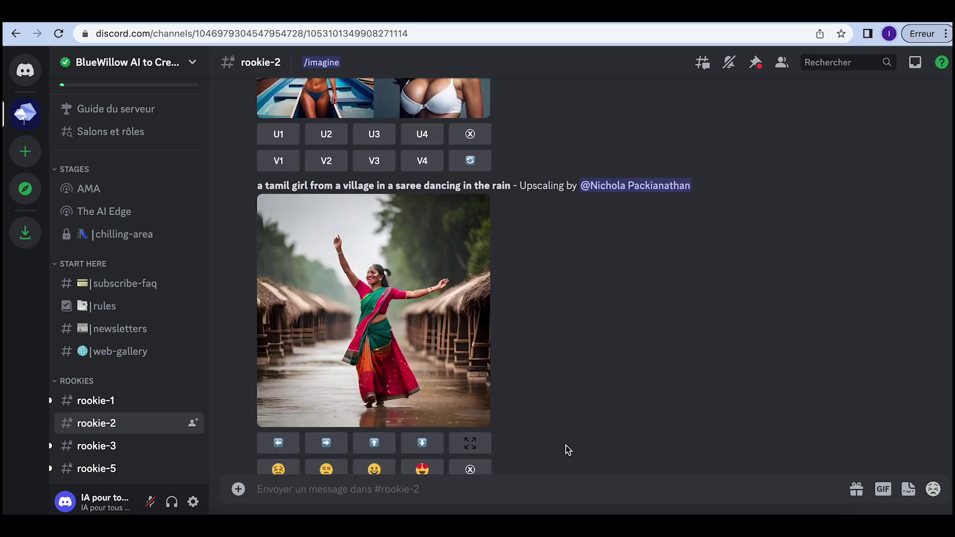
pyautogui.scroll(-3, 568, 450)
pyautogui.scroll(-10, 568, 450)
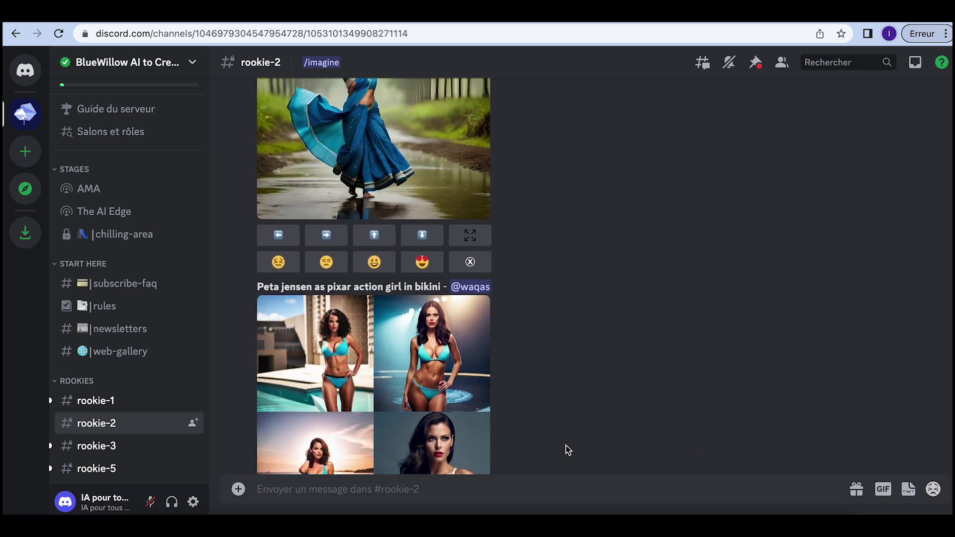
pyautogui.scroll(2, 568, 450)
pyautogui.scroll(8, 593, 368)
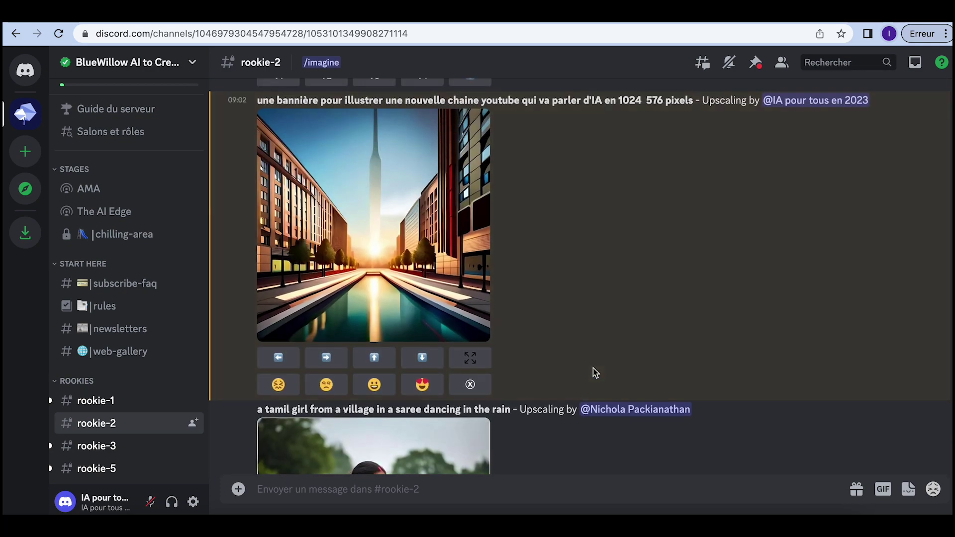
# - Enlarge the upscaled banner of the city avenue with a central water basin and save it to the computer
pyautogui.click(402, 252)
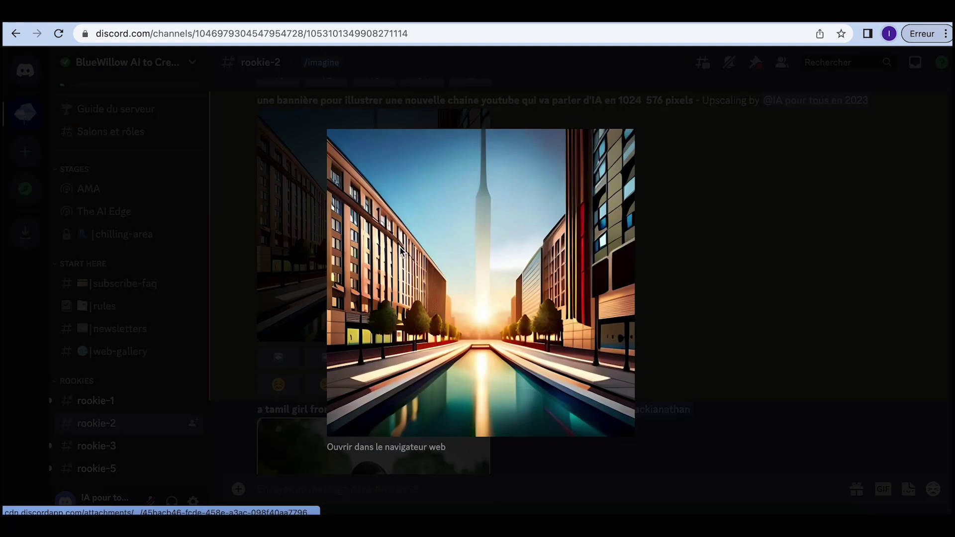
pyautogui.rightClick(504, 307)
pyautogui.click(522, 327)
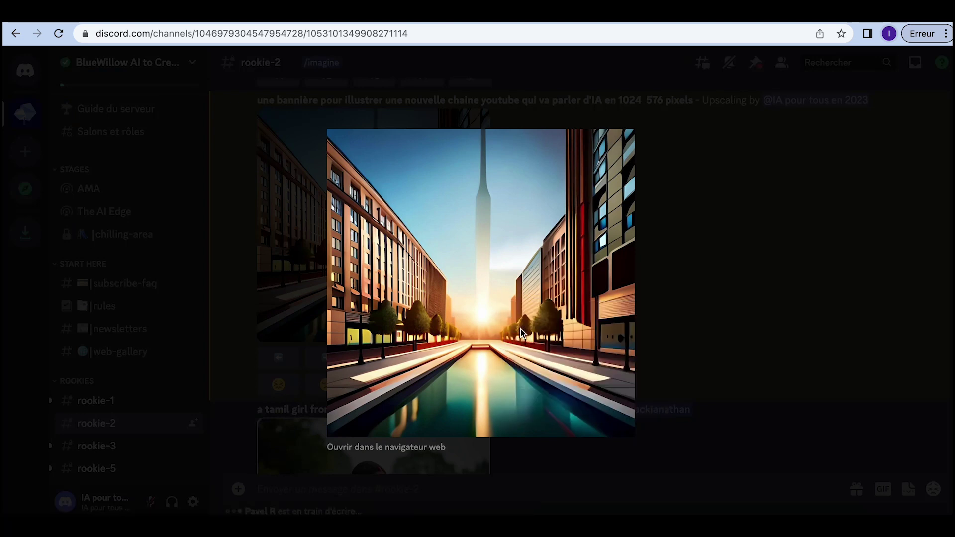
pyautogui.click(560, 291)
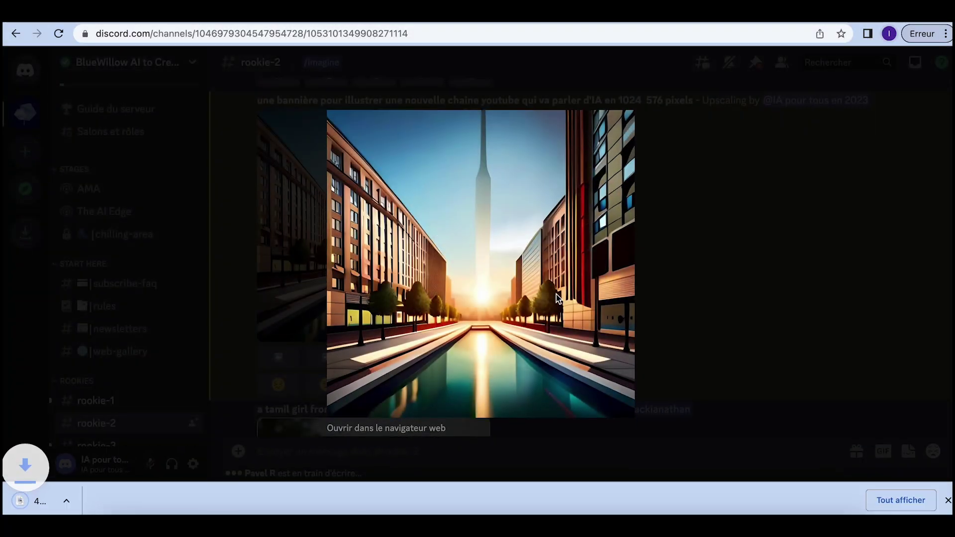
# - Switch to YouTube Studio and try to upload the city avenue image as the channel's banner
pyautogui.click(471, 19)
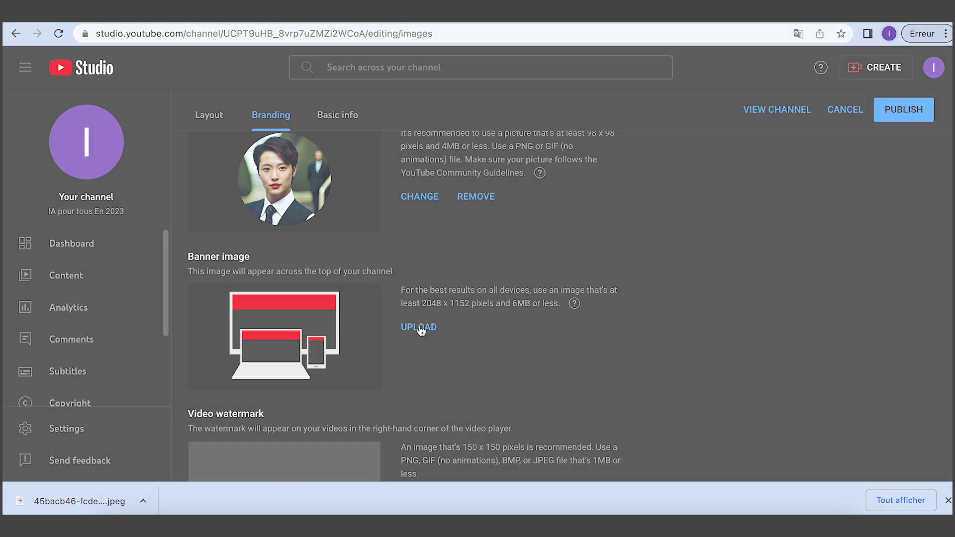
pyautogui.click(420, 327)
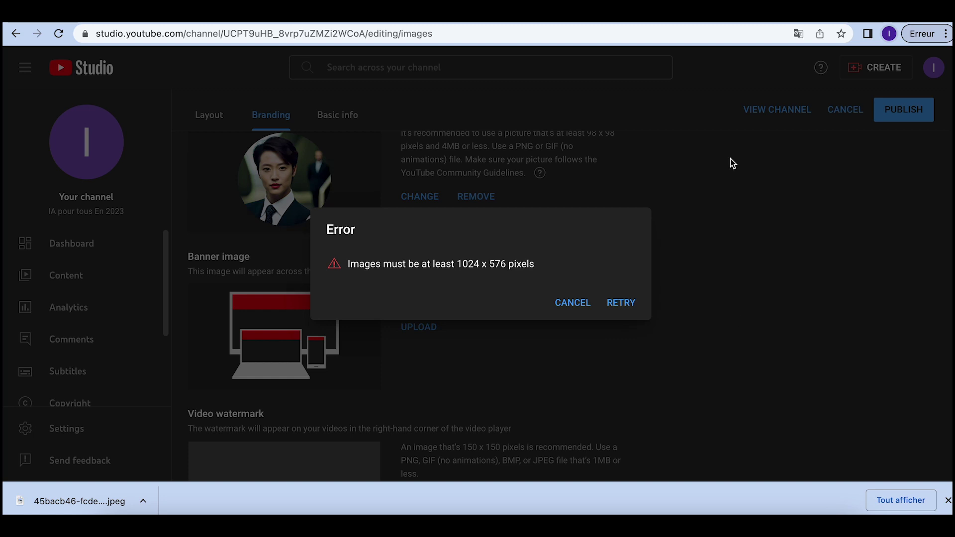
pyautogui.click(573, 303)
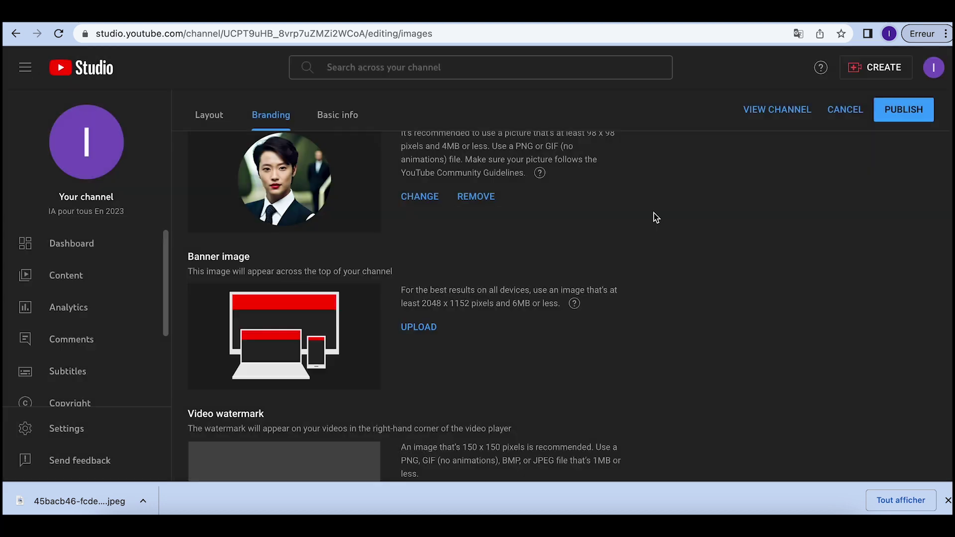
# - Search for "canva" in a new browser tab and open the Canva website
pyautogui.hotkey('ctrl', 't')
pyautogui.write('ca')
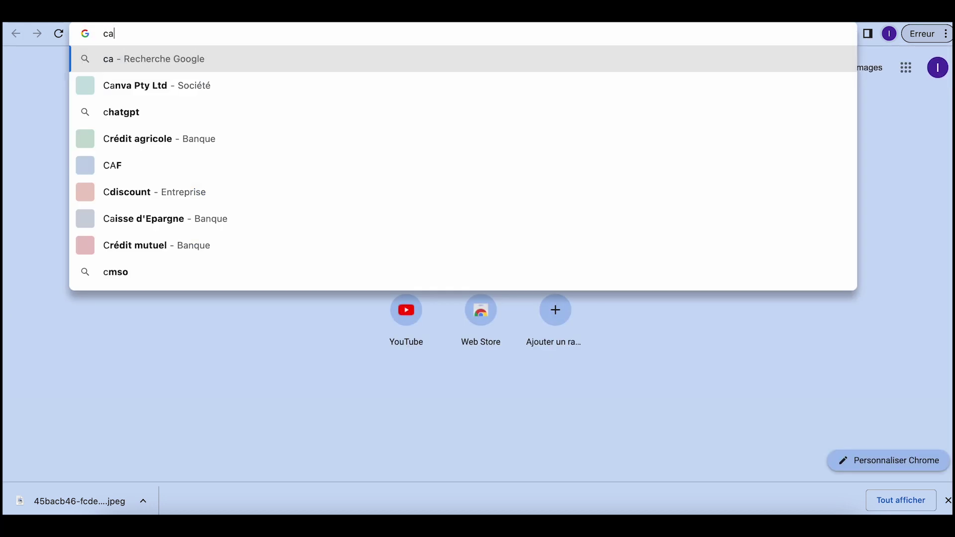
pyautogui.write('nva')
pyautogui.press('Return')
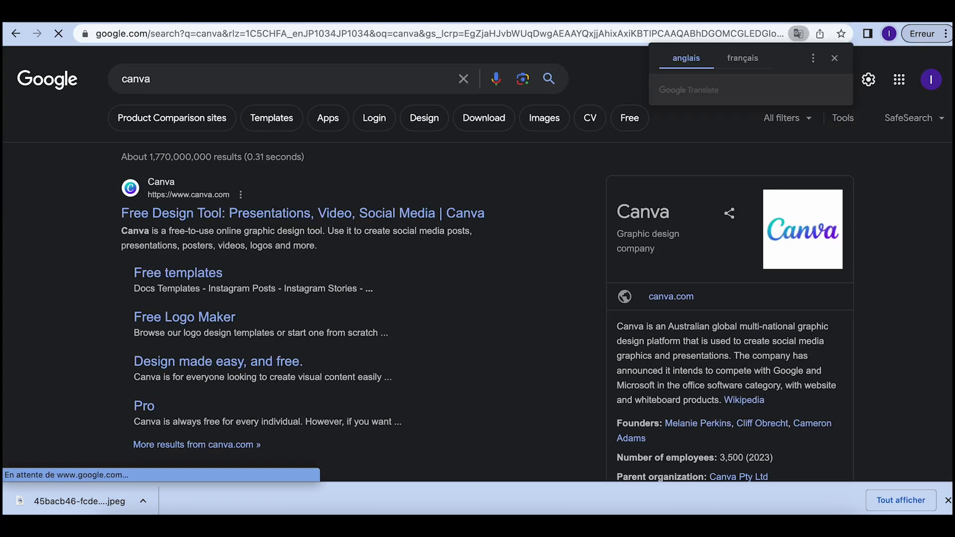
pyautogui.click(213, 211)
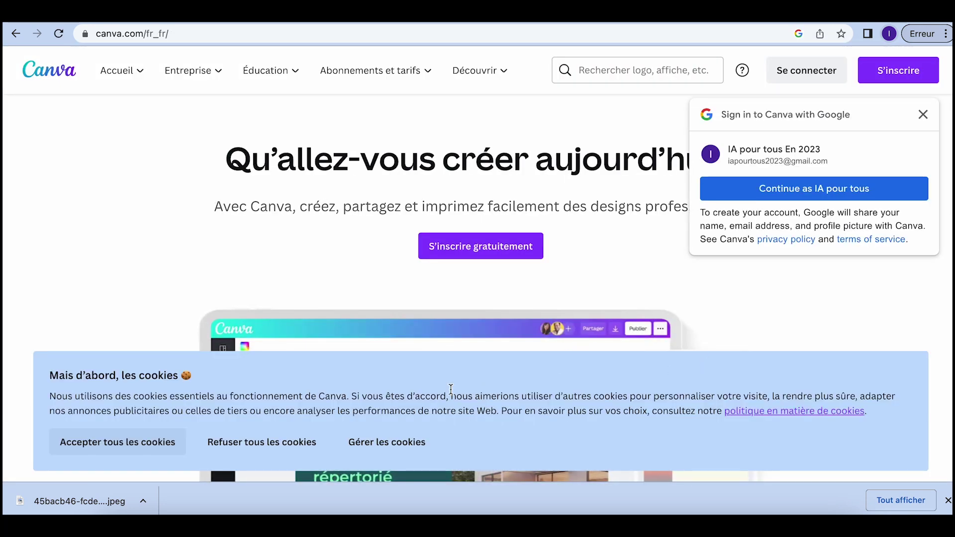
# - Accept all cookies on Canva and sign up with the channel's Google account
pyautogui.click(164, 442)
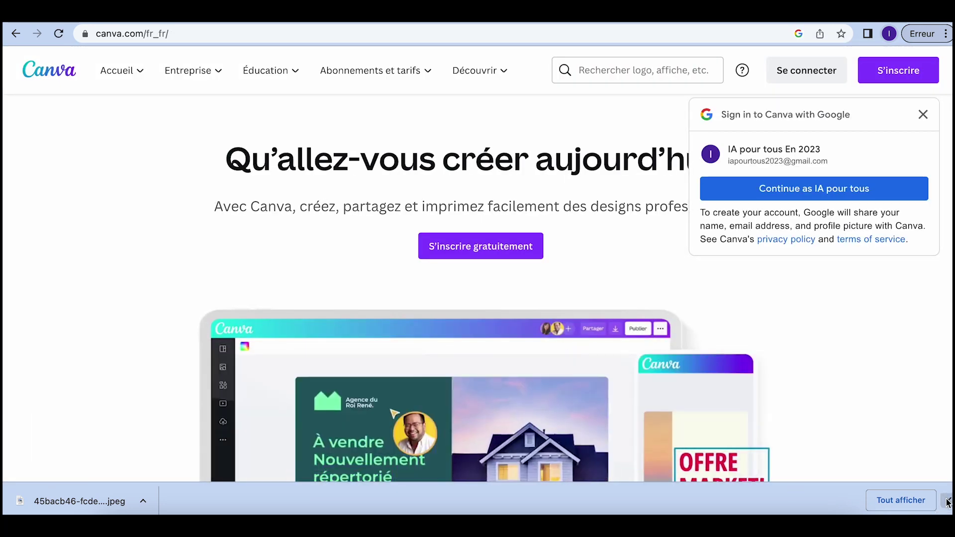
pyautogui.click(794, 188)
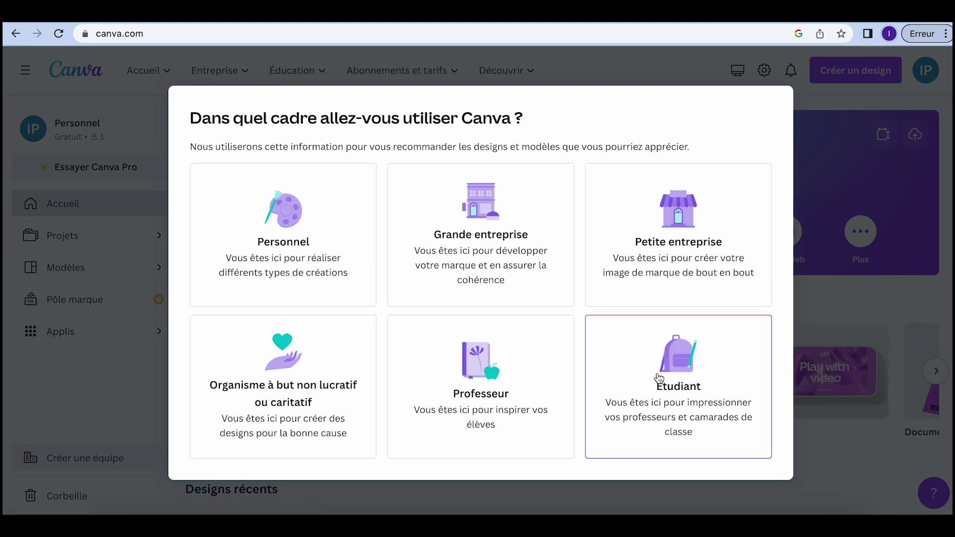
# - Set the Canva usage to "Petite entreprise" and skip the team creation, Pro trial and newsletter offers
pyautogui.click(676, 234)
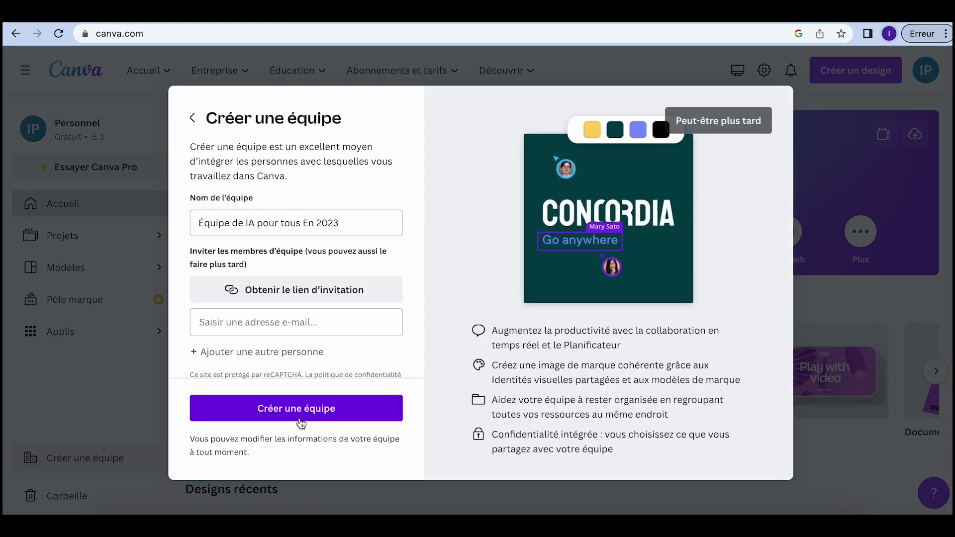
pyautogui.click(724, 123)
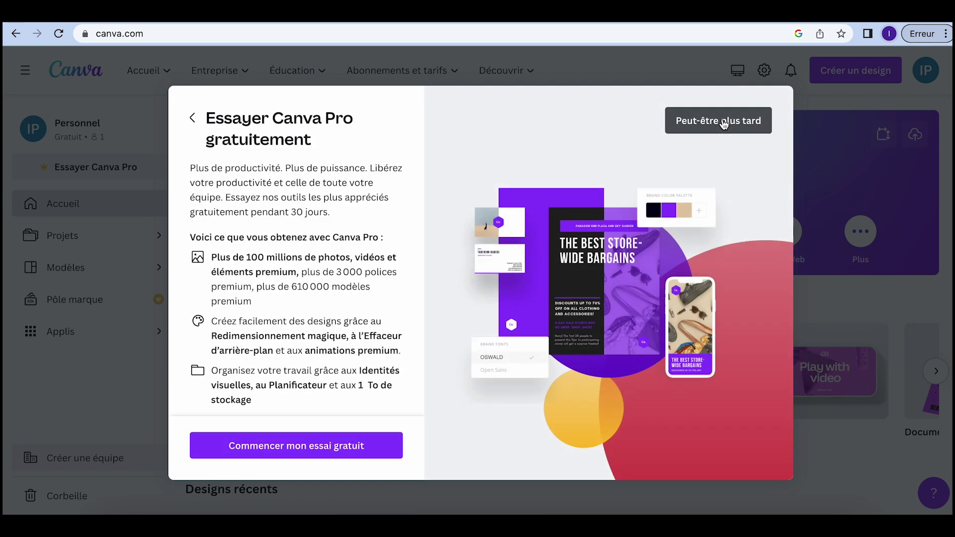
pyautogui.click(724, 123)
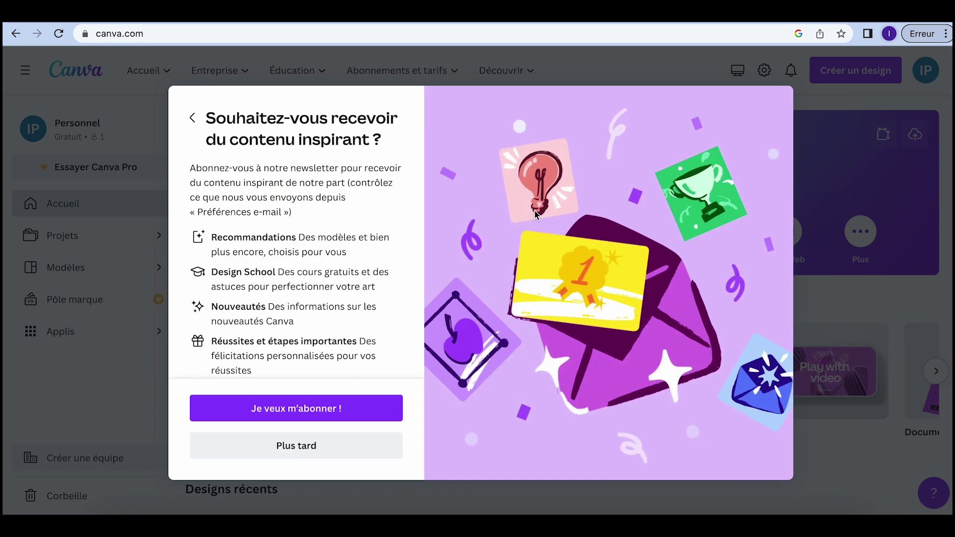
pyautogui.click(306, 445)
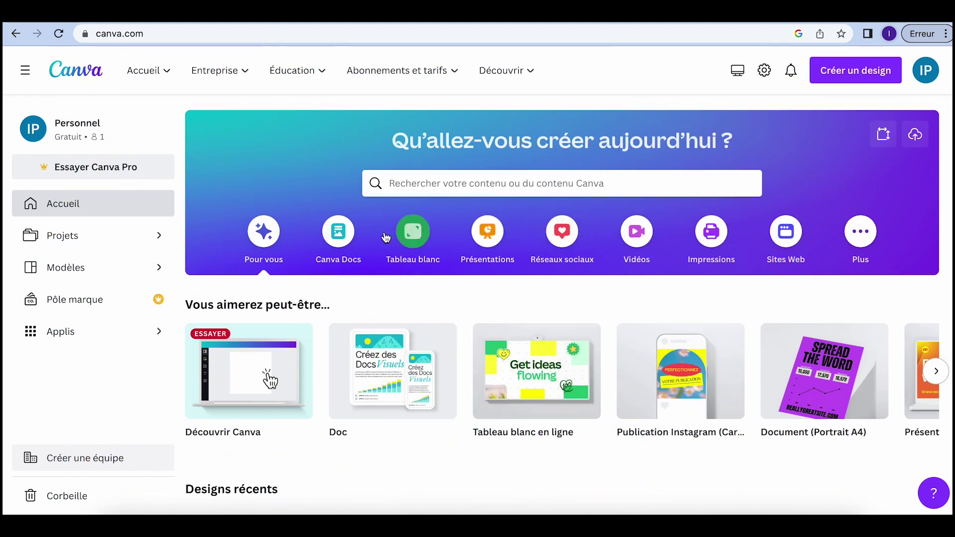
# - Search Canva for "youtube" and open the suggested "bannière youtube" templates
pyautogui.moveTo(801, 376)
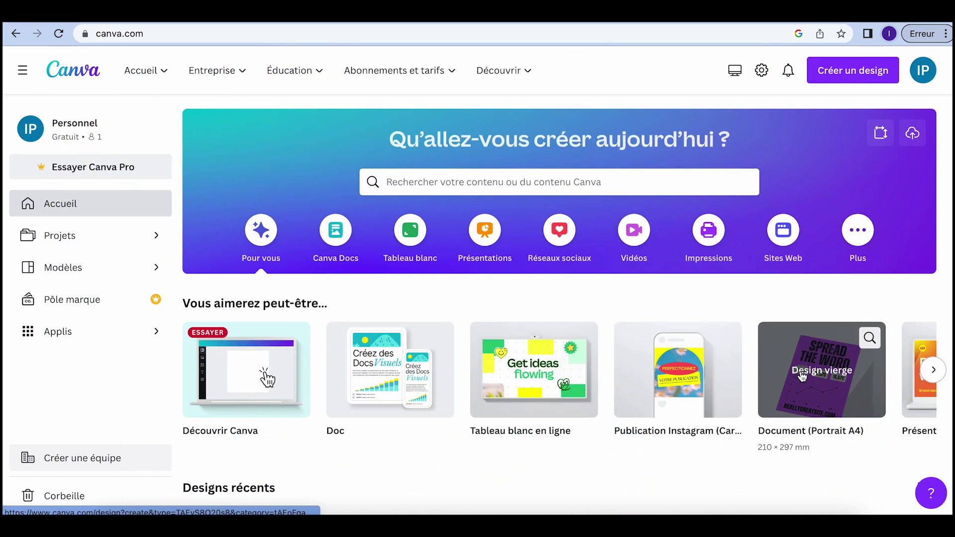
pyautogui.click(936, 369)
pyautogui.click(936, 370)
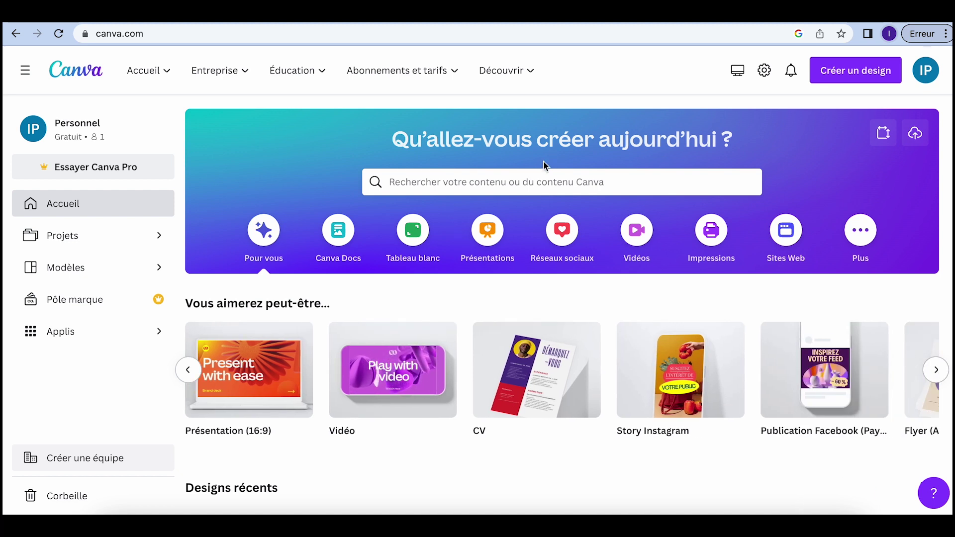
pyautogui.click(525, 182)
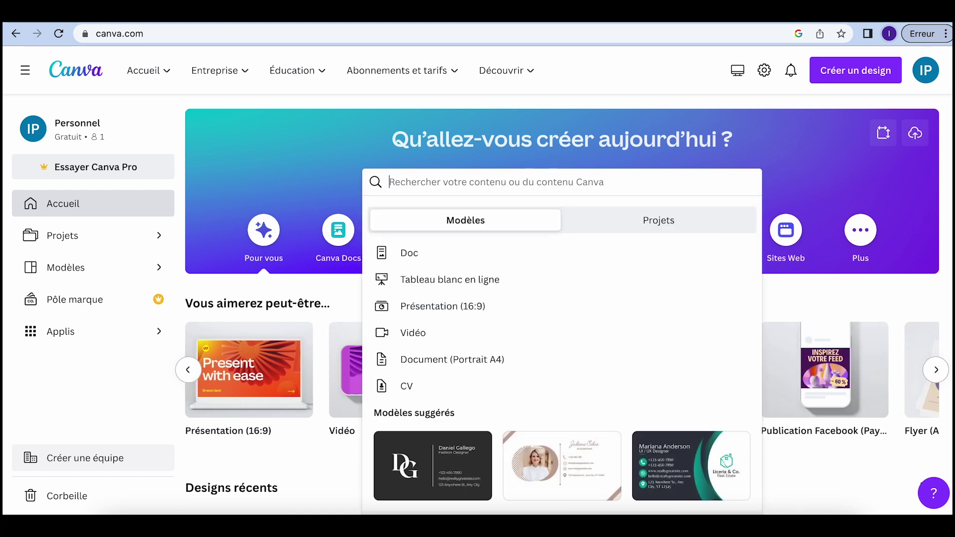
pyautogui.write('youtube')
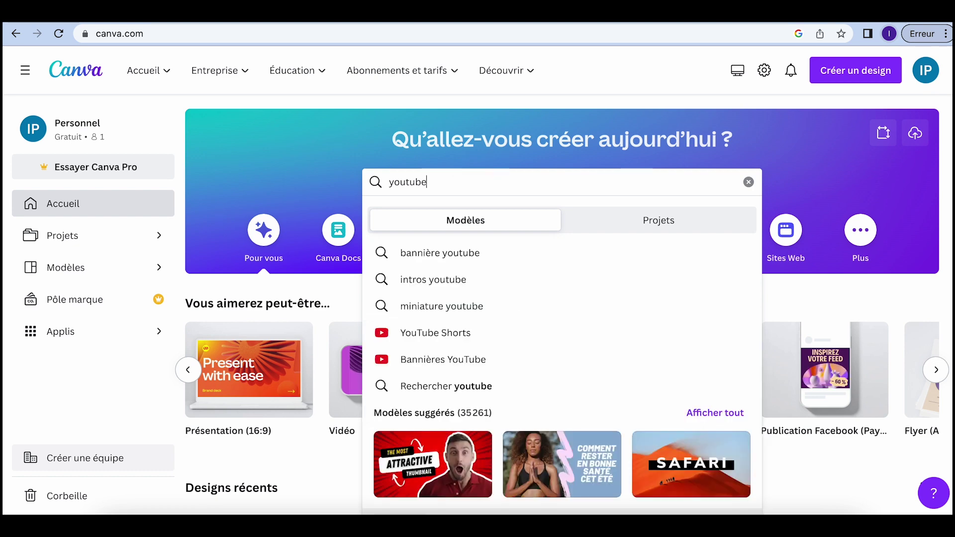
pyautogui.click(462, 253)
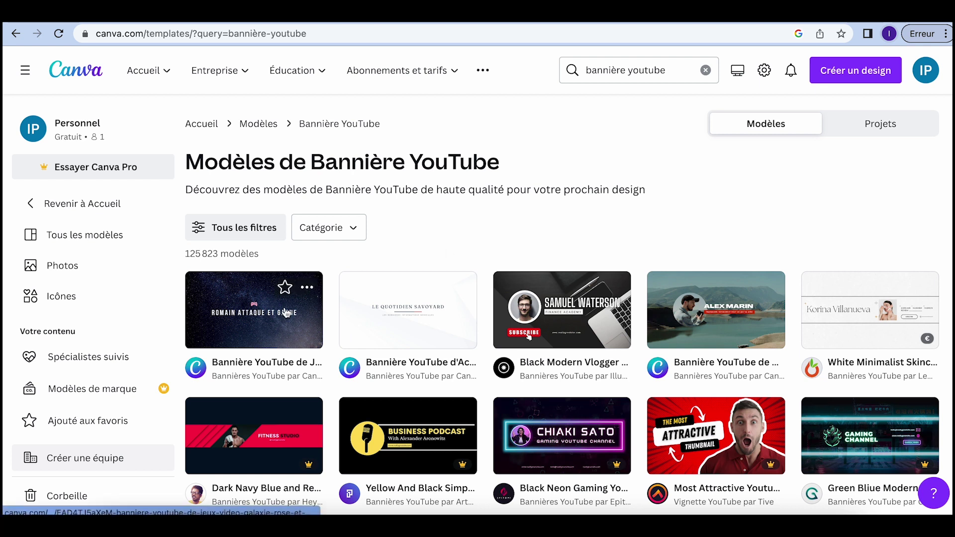
# - Preview the red fitness banner template, close it, and open the "Bannière YouTube de Jeux vidéo Galaxie Rose et Bleu" template for customizing
pyautogui.click(269, 442)
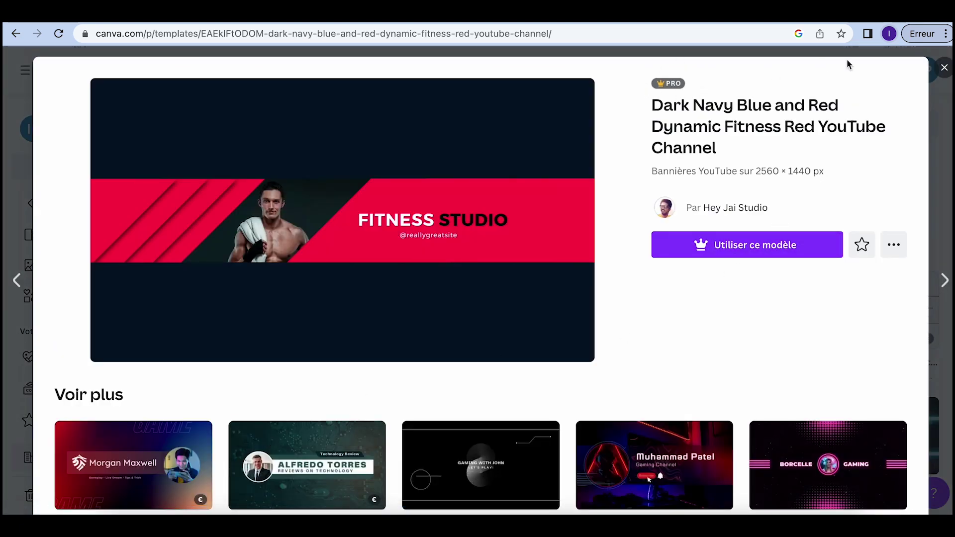
pyautogui.click(945, 70)
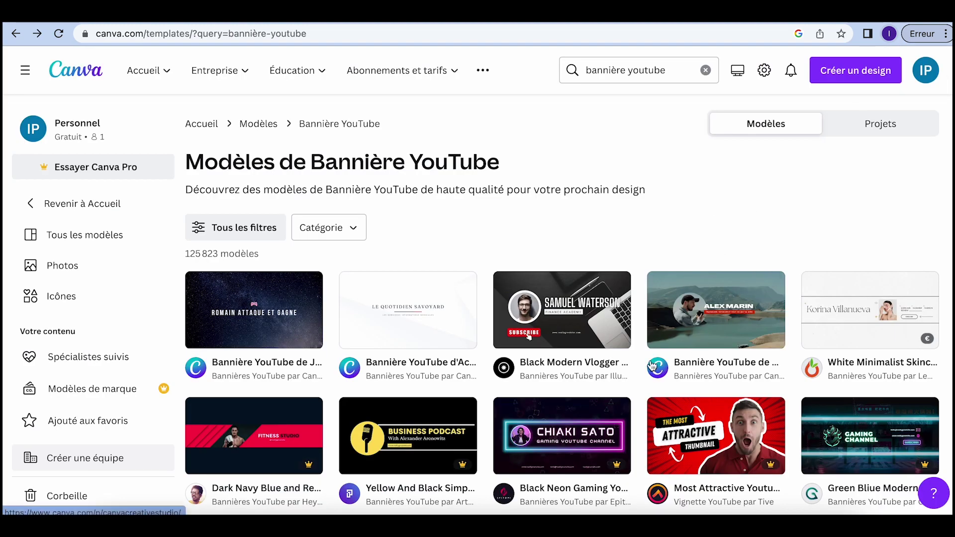
pyautogui.scroll(-1, 652, 367)
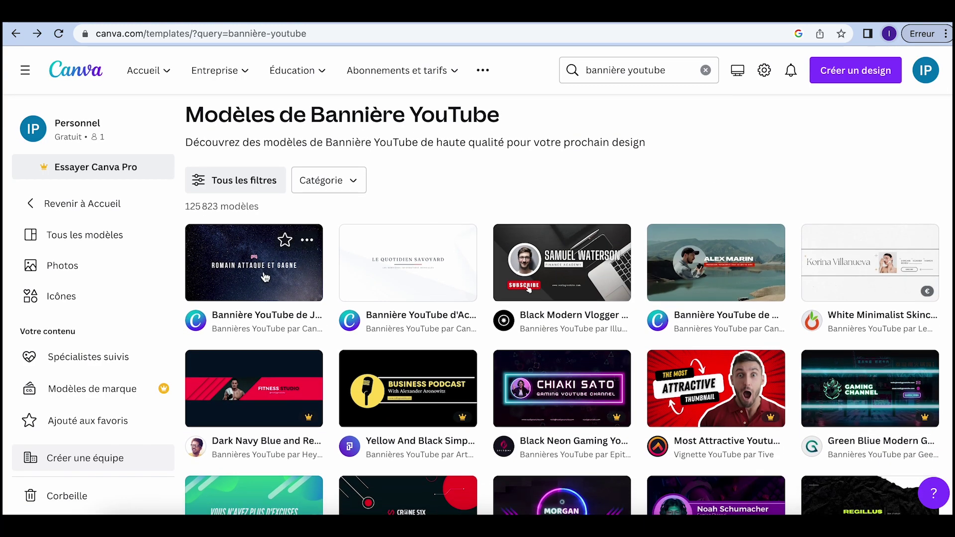
pyautogui.click(265, 277)
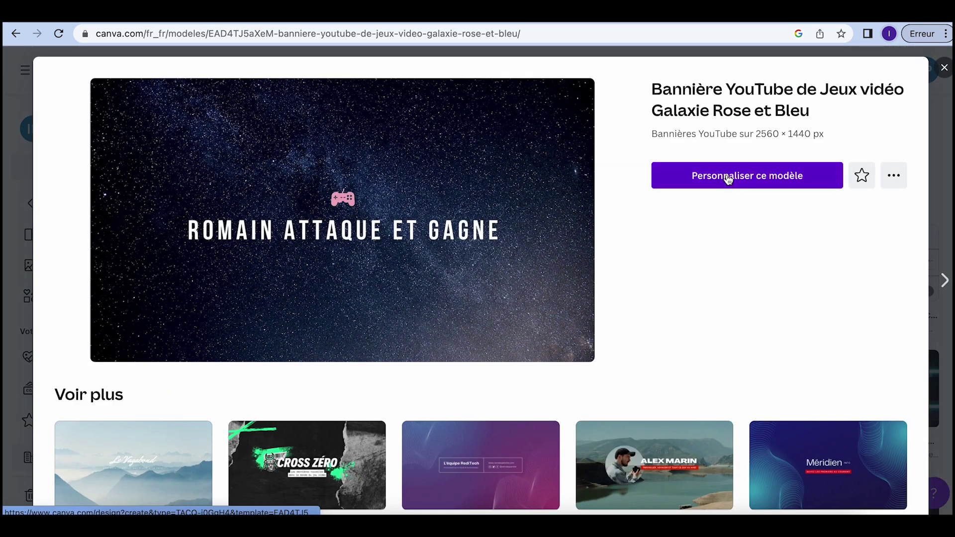
pyautogui.click(728, 177)
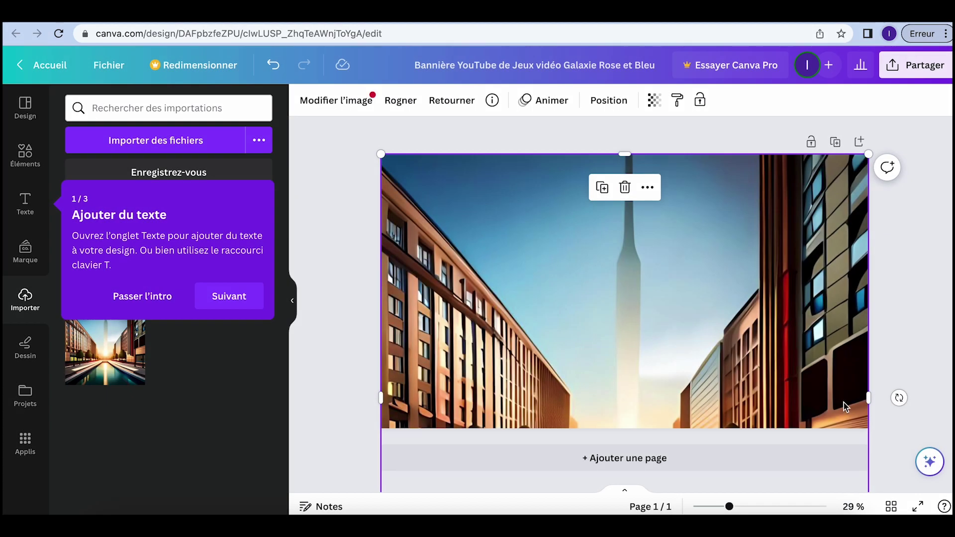
# - Shift the city avenue image vertically so the sunset and upper part of the water basin fill the banner, and skip the intro tour
pyautogui.moveTo(848, 401); pyautogui.dragTo(843, 188)
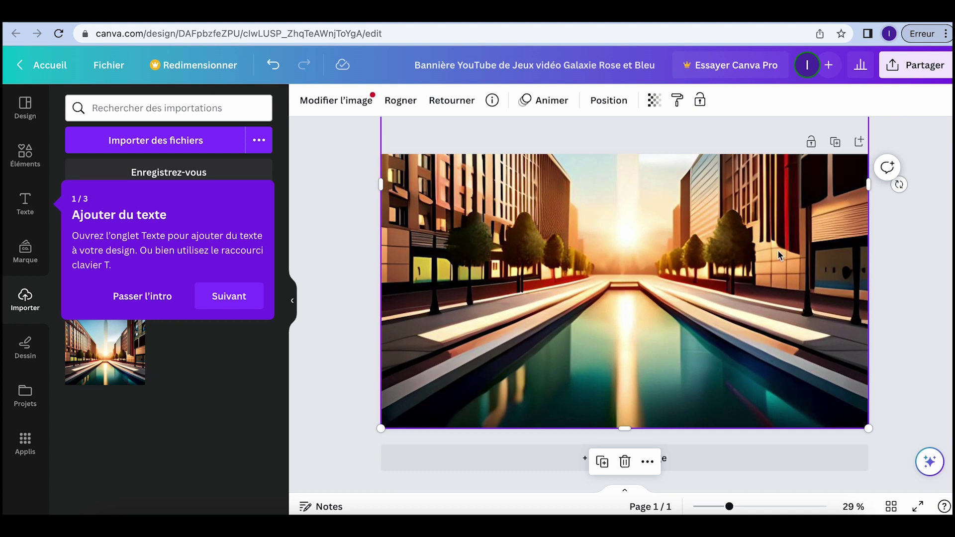
pyautogui.moveTo(777, 250); pyautogui.dragTo(780, 318)
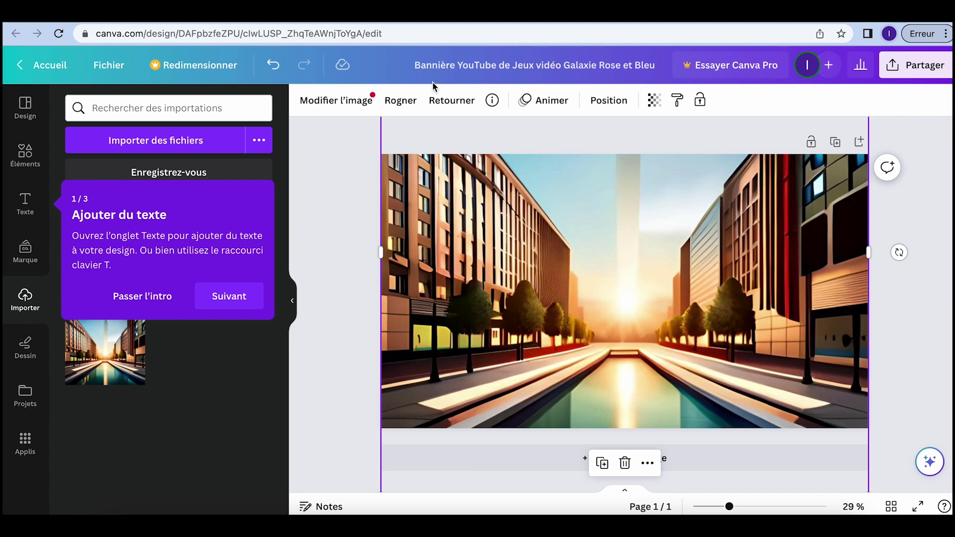
pyautogui.click(154, 296)
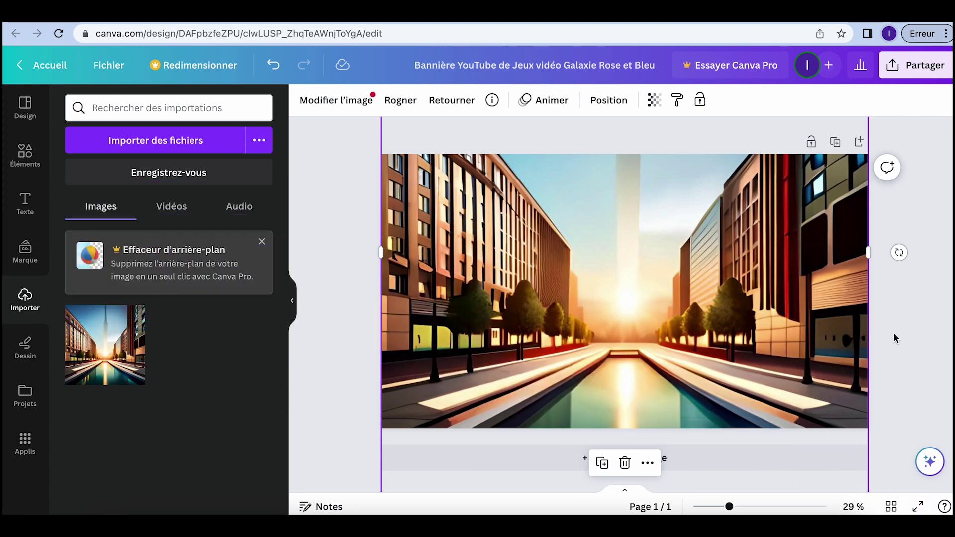
# - Download the finished banner design as a PNG at 2560 × 1440 px
pyautogui.click(916, 65)
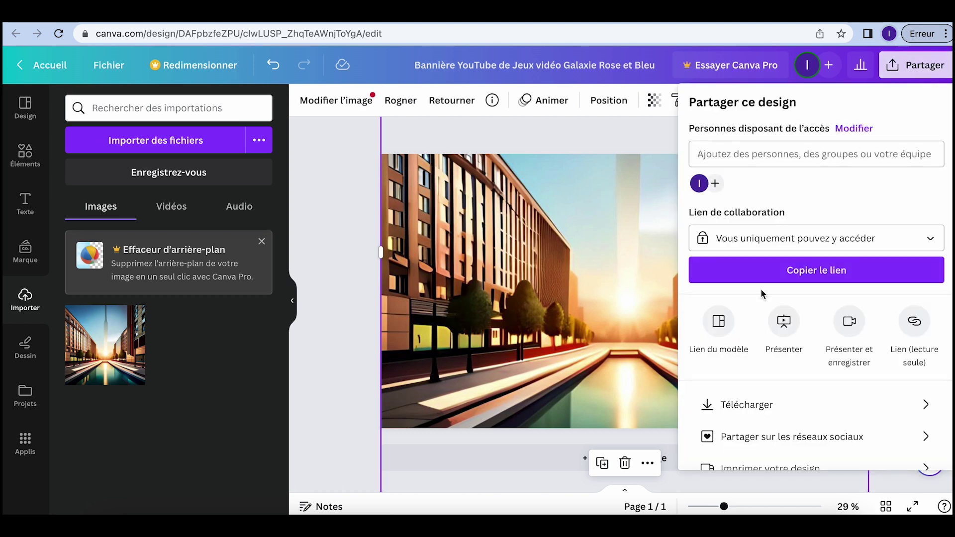
pyautogui.click(760, 406)
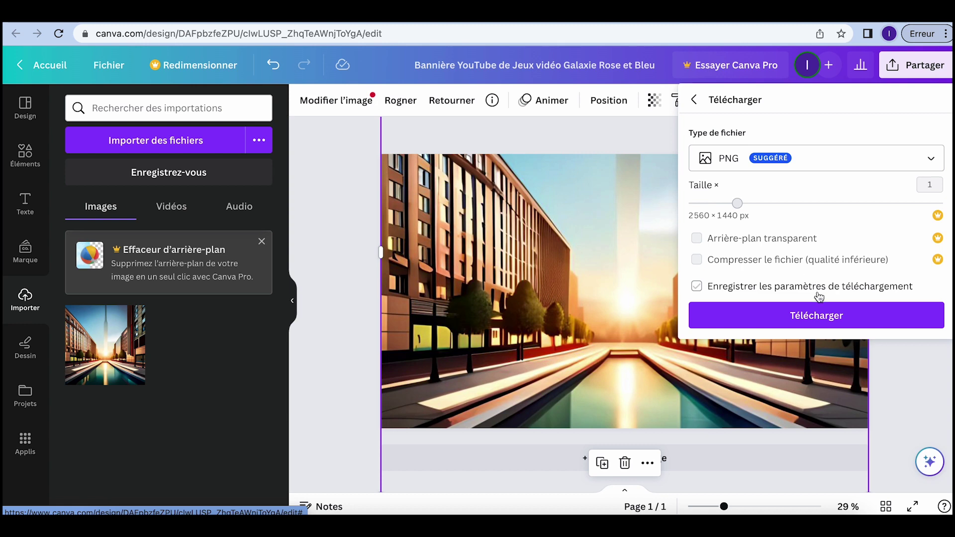
pyautogui.click(816, 316)
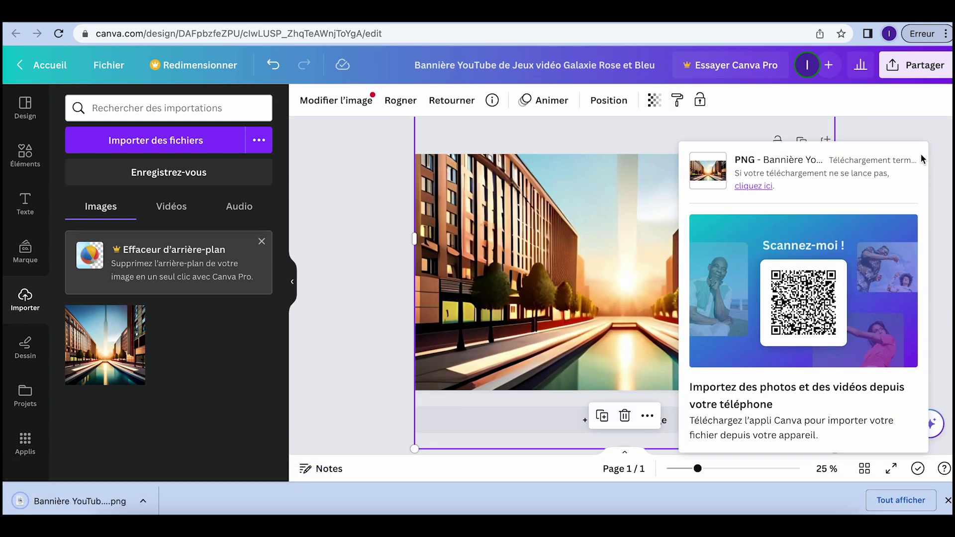
# - Switch to YouTube Studio and apply the PNG downloaded from Canva as the channel's banner image
pyautogui.click(372, 12)
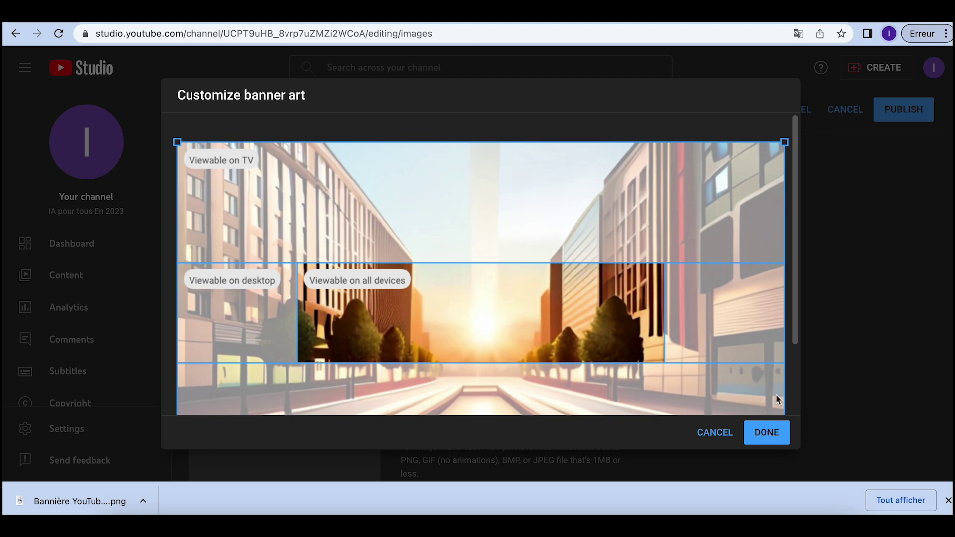
pyautogui.click(767, 432)
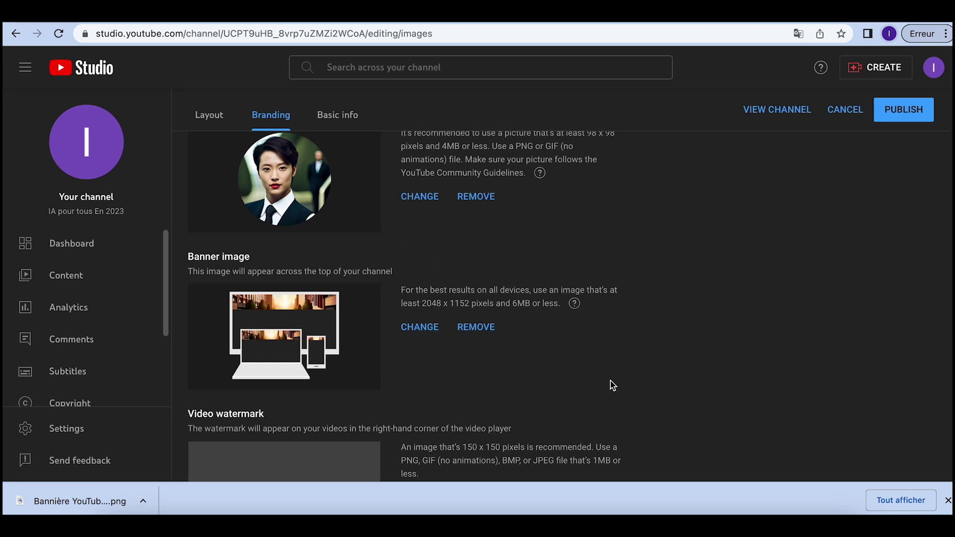
pyautogui.scroll(-2, 611, 382)
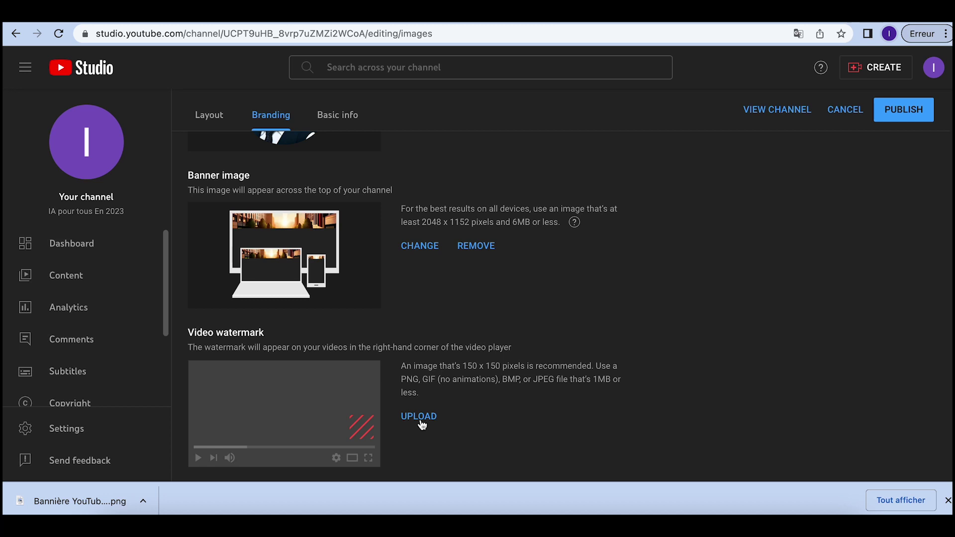
pyautogui.scroll(4, 542, 434)
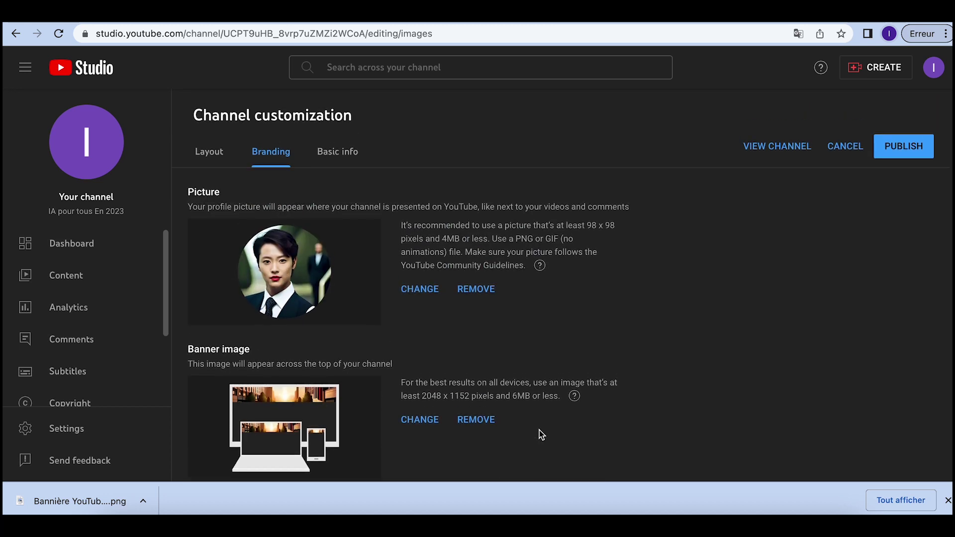
# - Open the channel's basic info and start editing the empty description
pyautogui.click(342, 152)
pyautogui.scroll(-1, 329, 288)
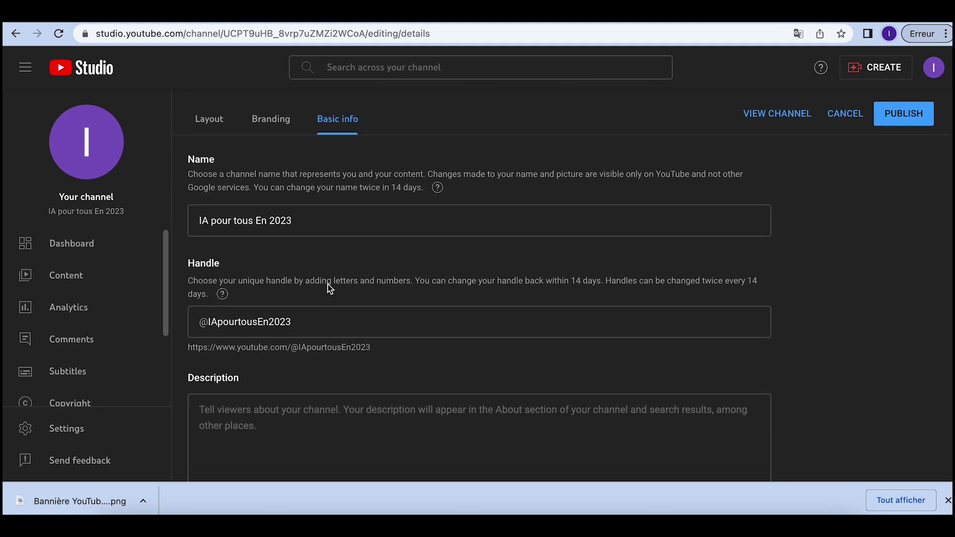
pyautogui.scroll(-2, 329, 289)
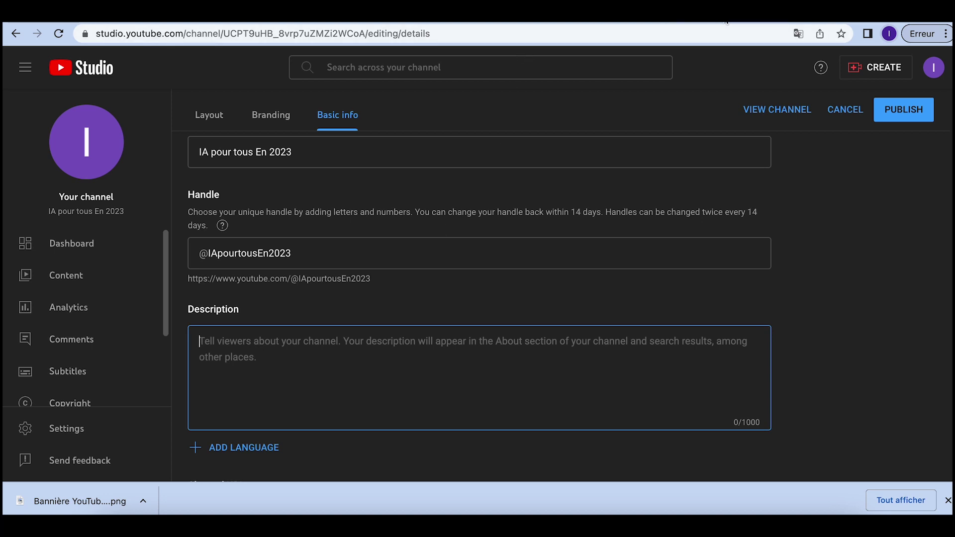
# - Search for "bard google" in a new tab and ask Bard in French for a description and 10 hashtags for the everyday AI channel
pyautogui.click(762, 22)
pyautogui.write('bar')
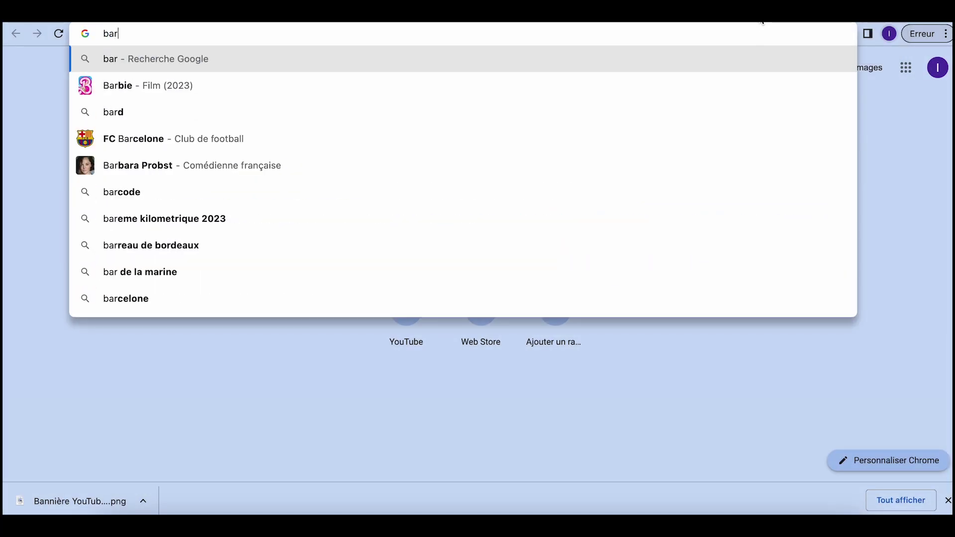
pyautogui.write('d google')
pyautogui.press('Return')
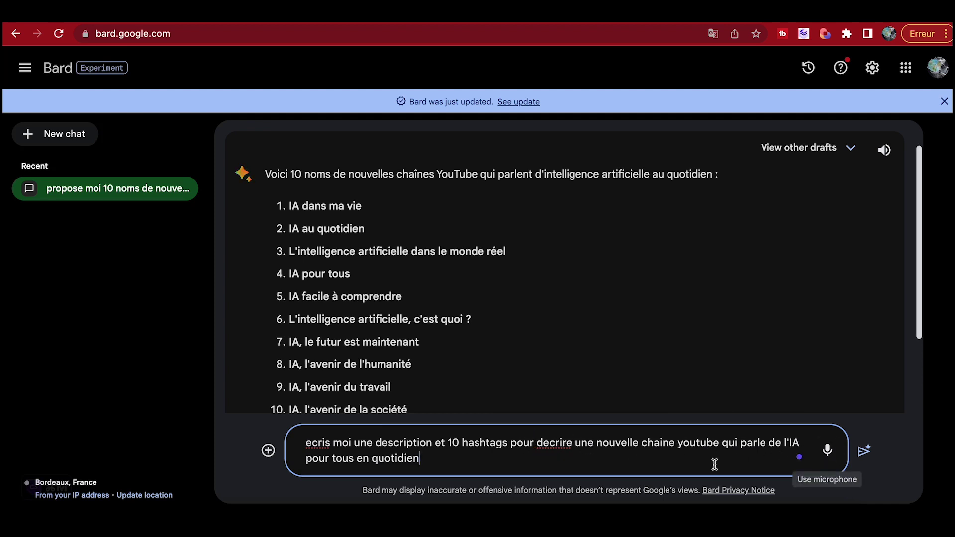
pyautogui.press('Return')
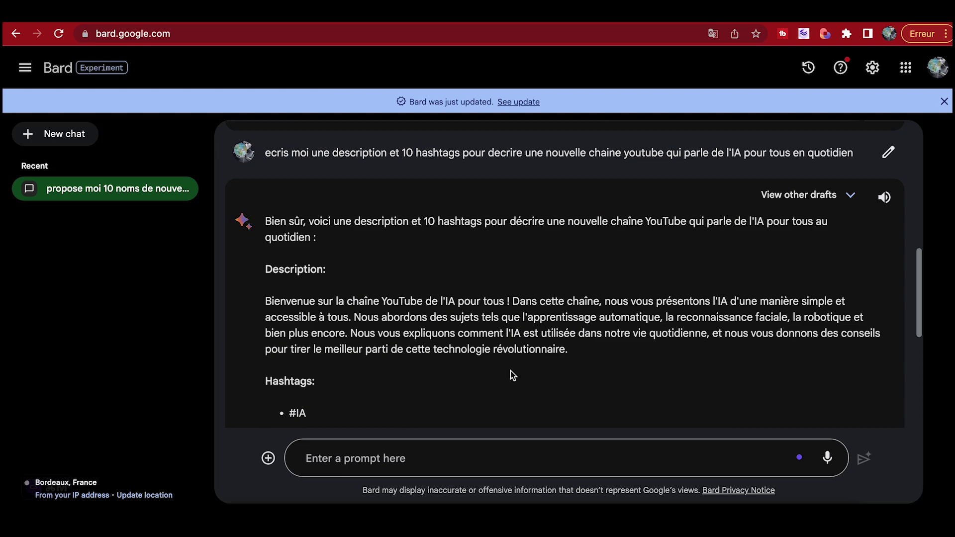
pyautogui.scroll(-6, 511, 374)
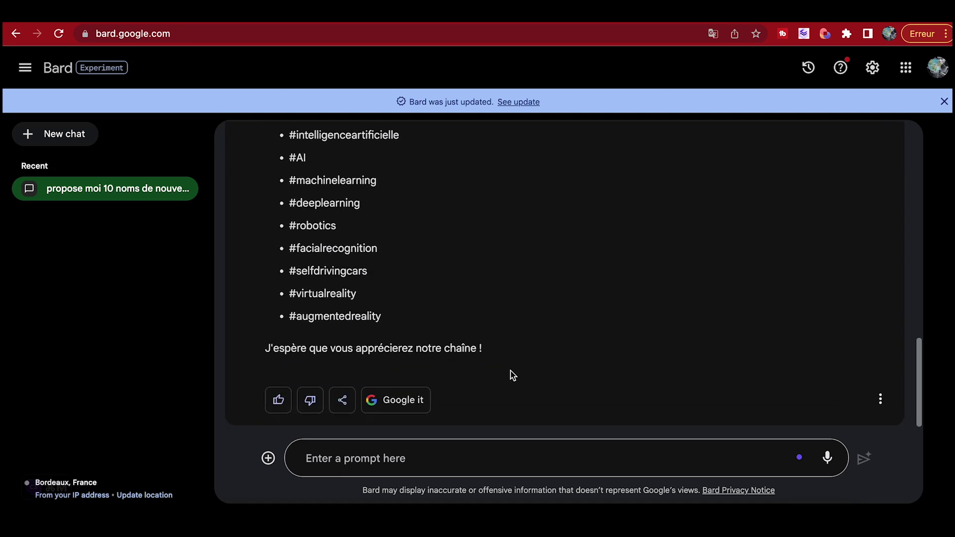
pyautogui.scroll(5, 510, 374)
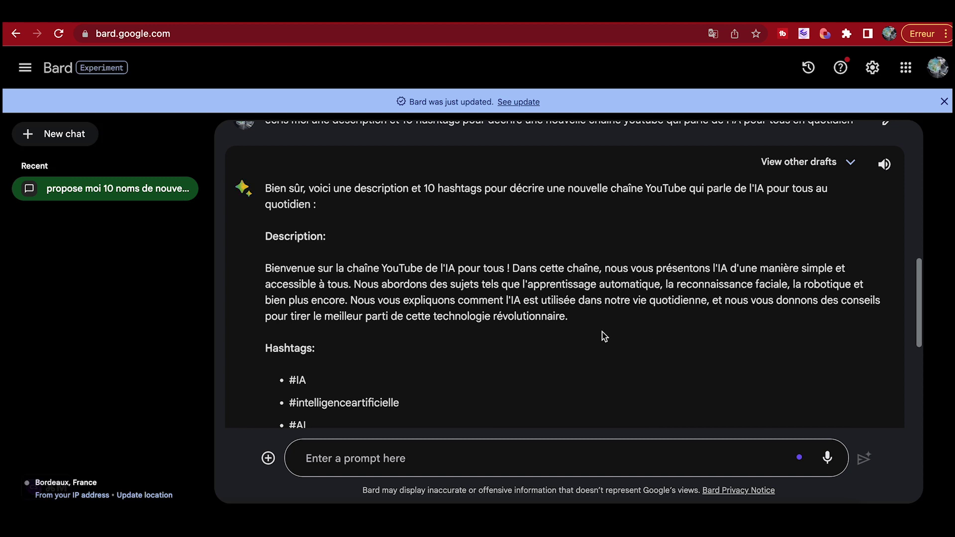
pyautogui.scroll(-2, 538, 378)
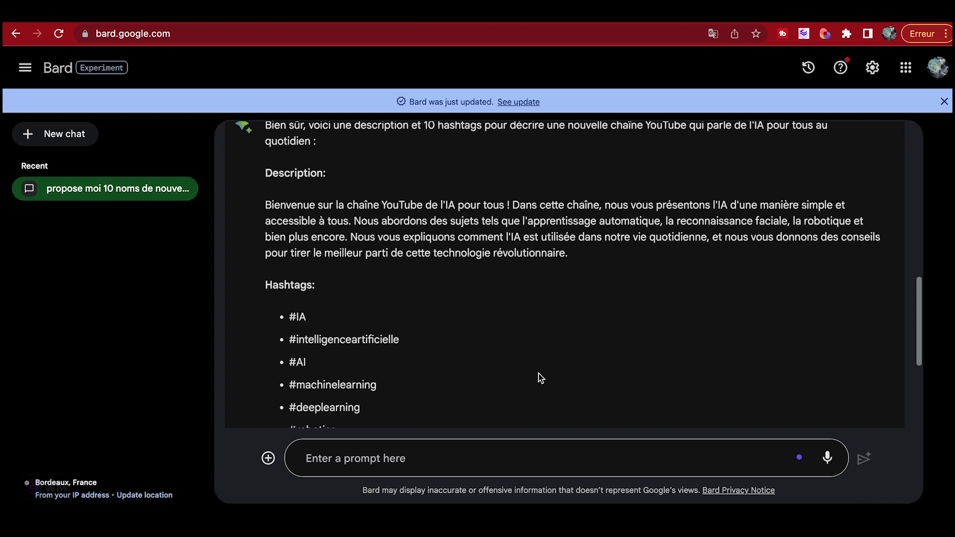
pyautogui.scroll(-1, 512, 358)
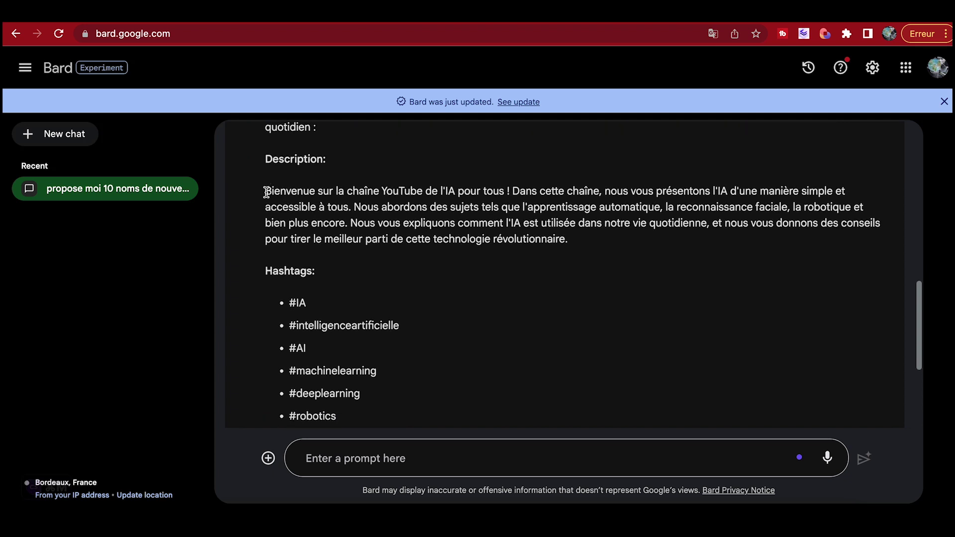
pyautogui.moveTo(267, 192); pyautogui.dragTo(494, 373)
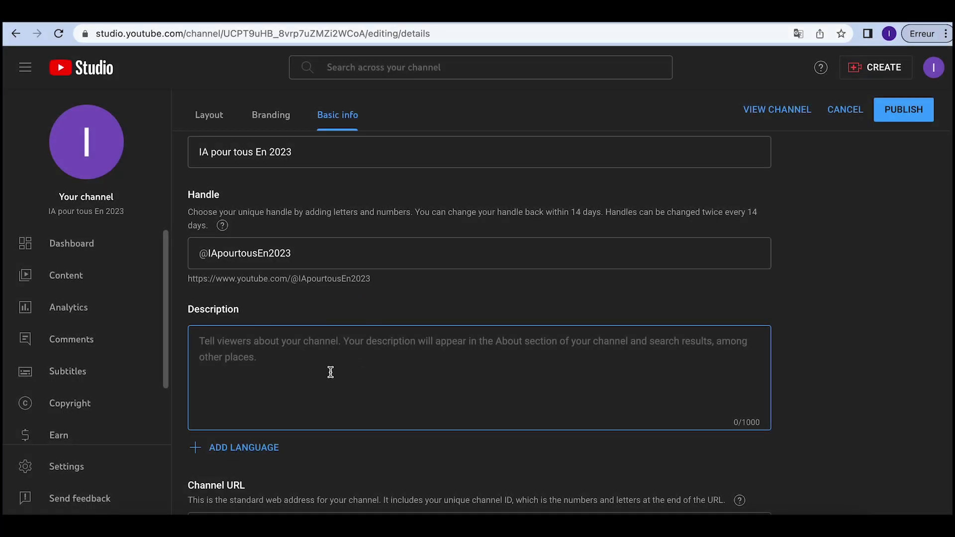
pyautogui.hotkey('ctrl', 'v')
pyautogui.scroll(-1, 359, 431)
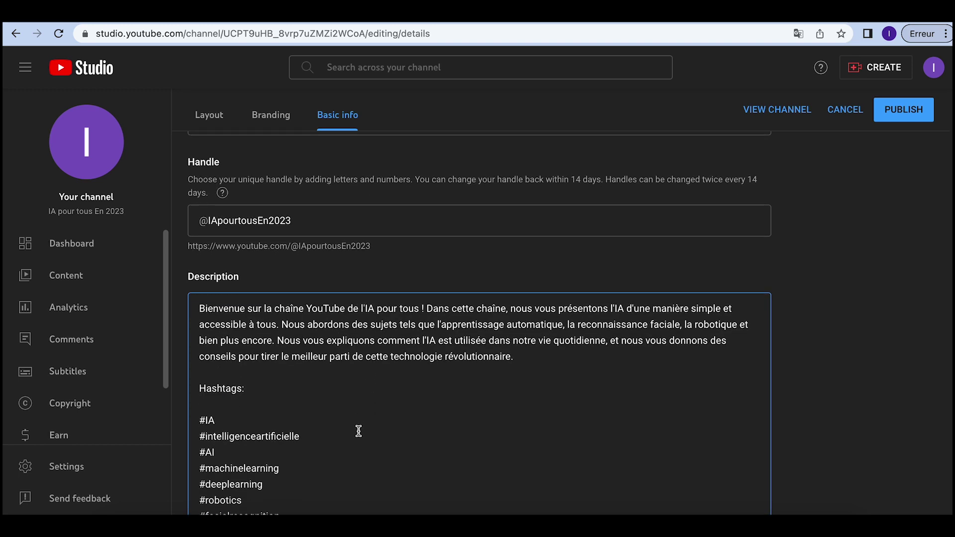
# - Remove the "Hashtags:" heading from the channel description, review the rest of the basic info and publish the changes
pyautogui.moveTo(249, 403); pyautogui.dragTo(229, 381)
pyautogui.press('BackSpace')
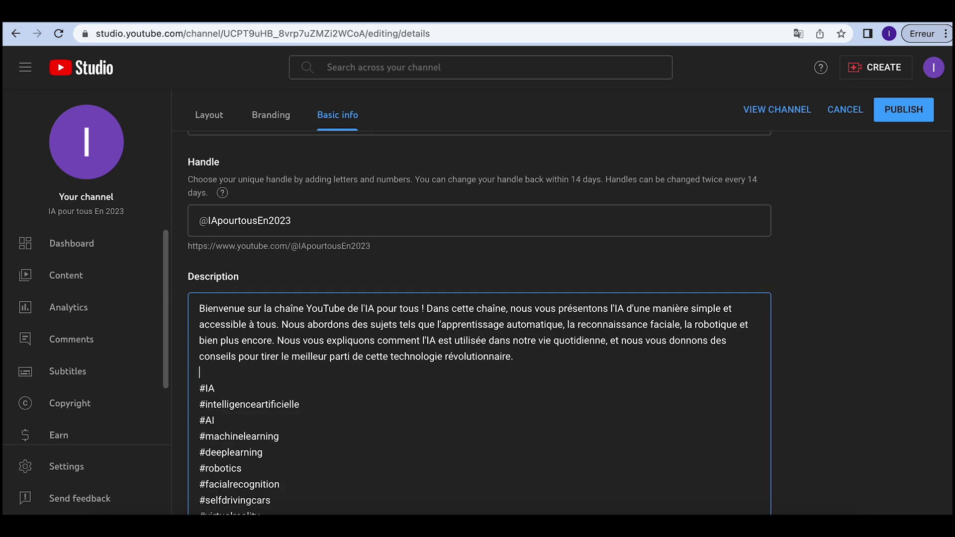
pyautogui.scroll(3, 374, 377)
pyautogui.scroll(-7, 374, 377)
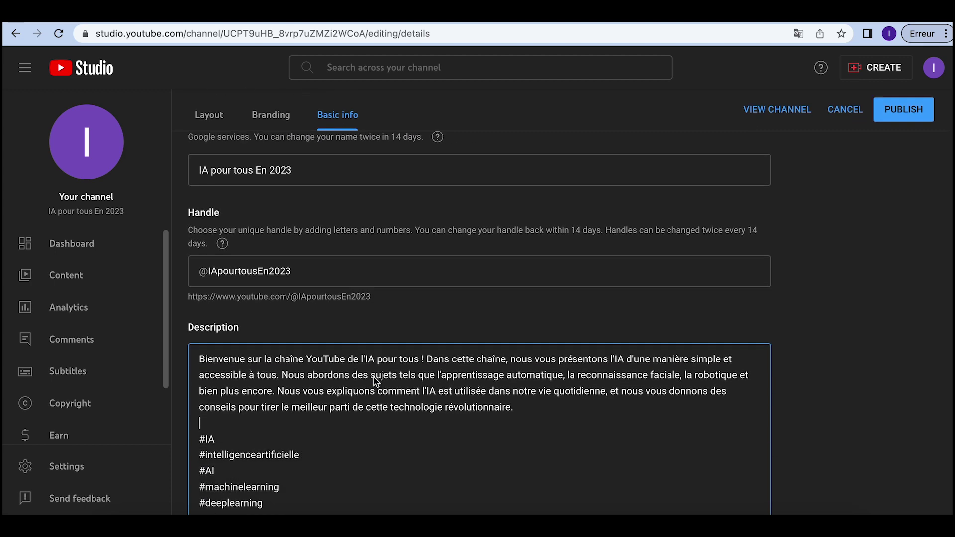
pyautogui.scroll(-1, 374, 378)
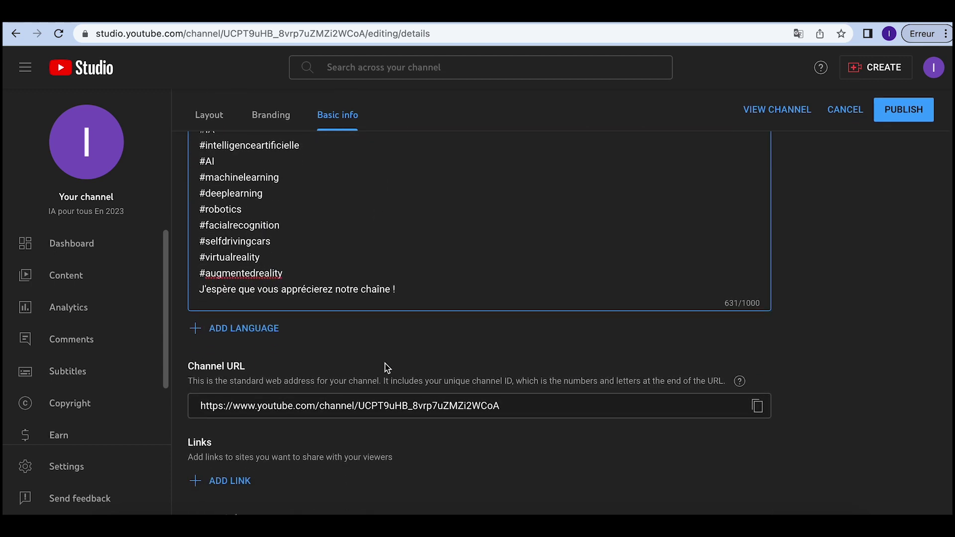
pyautogui.scroll(-2, 420, 362)
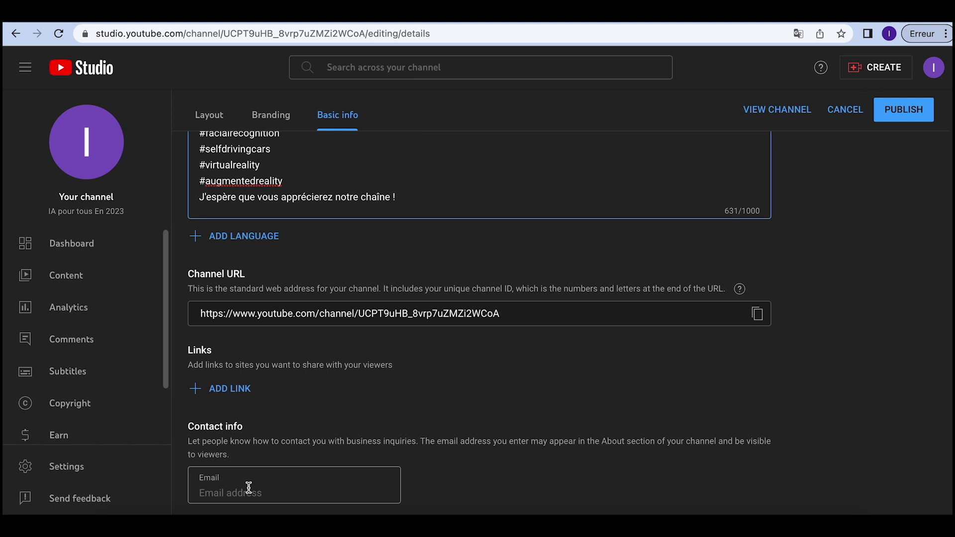
pyautogui.scroll(10, 813, 329)
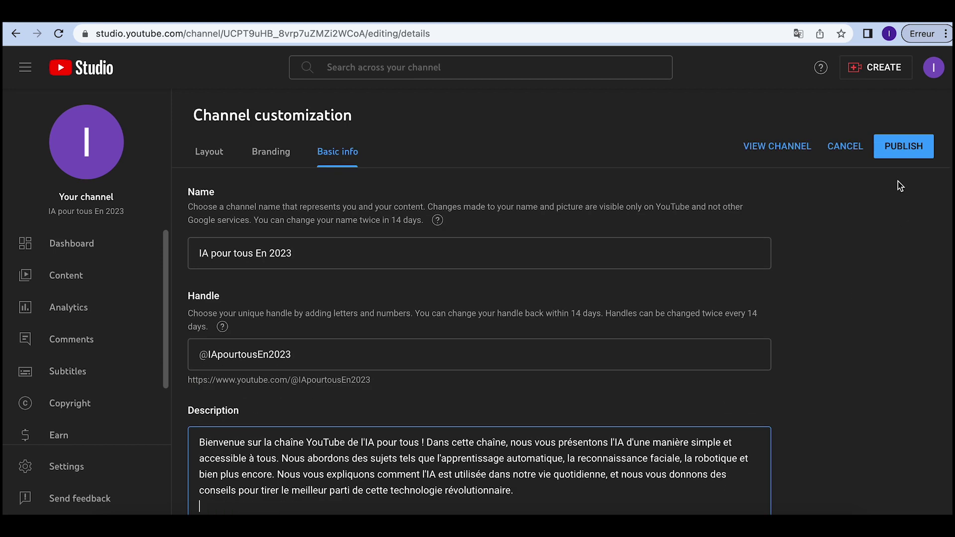
pyautogui.click(897, 152)
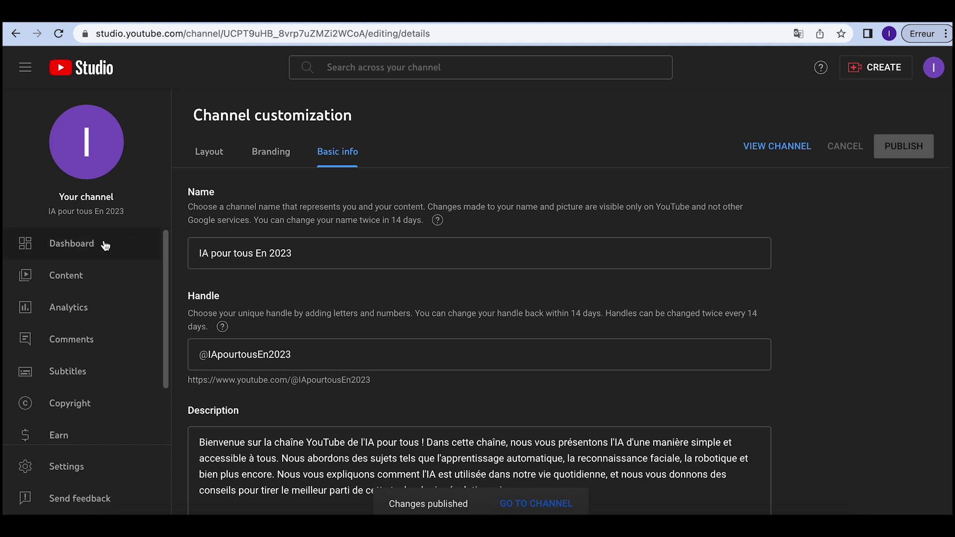
# - Open the channel dashboard, followed by the channel's list of video content
pyautogui.click(74, 243)
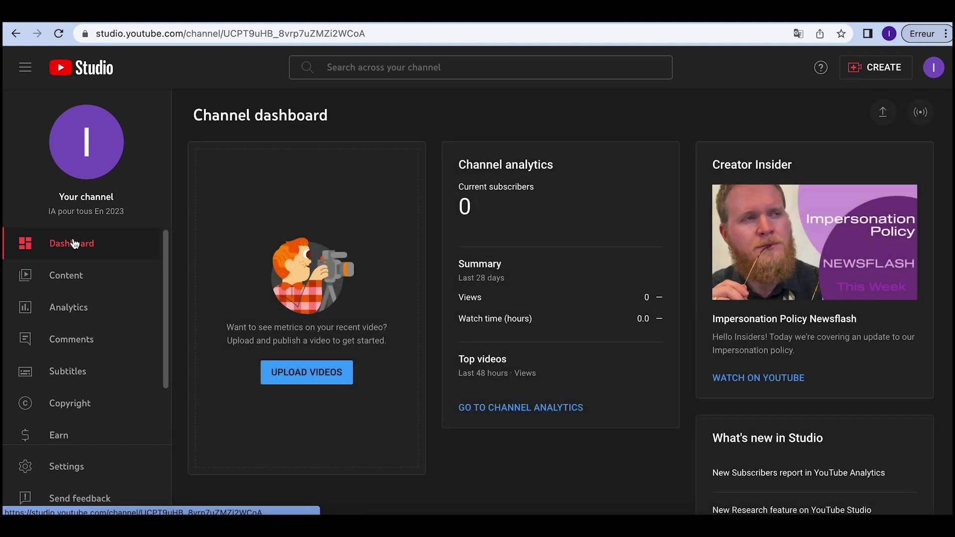
pyautogui.click(77, 279)
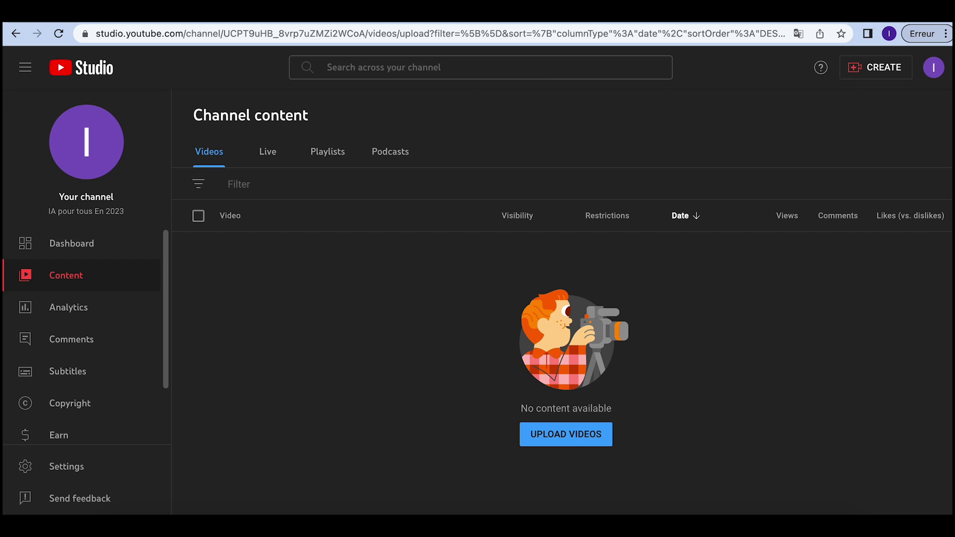
# - Search for "shortmake" in a new tab and open the ShortMake website at app.shortmake.com
pyautogui.hotkey('ctrl', 't')
pyautogui.write('sm')
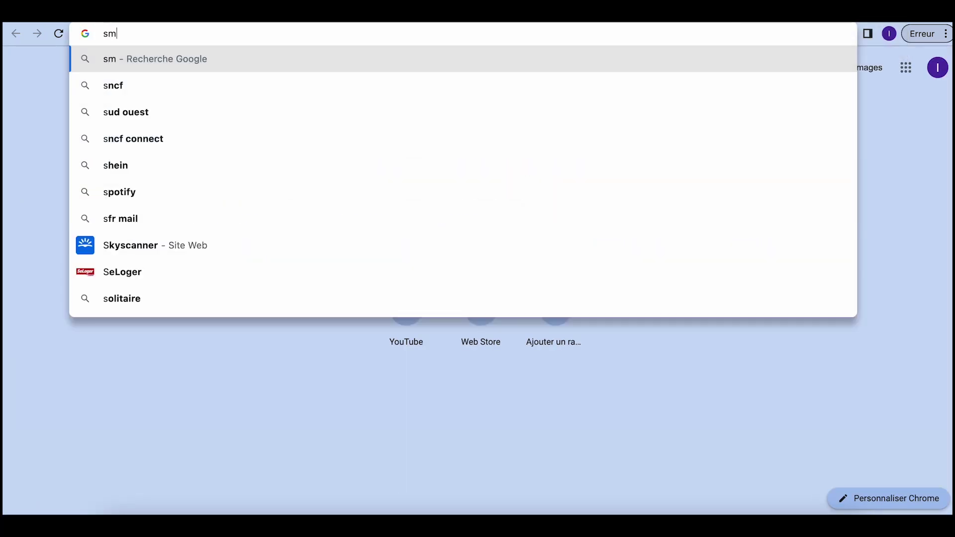
pyautogui.write('art')
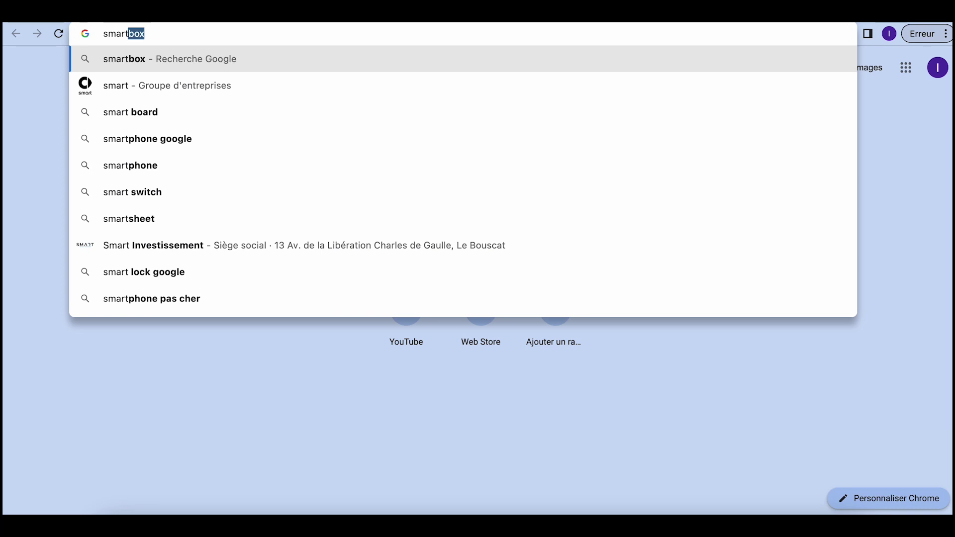
pyautogui.press('BackSpace')
pyautogui.press('BackSpace')
pyautogui.press('BackSpace')
pyautogui.press('BackSpace')
pyautogui.press('BackSpace')
pyautogui.write('h')
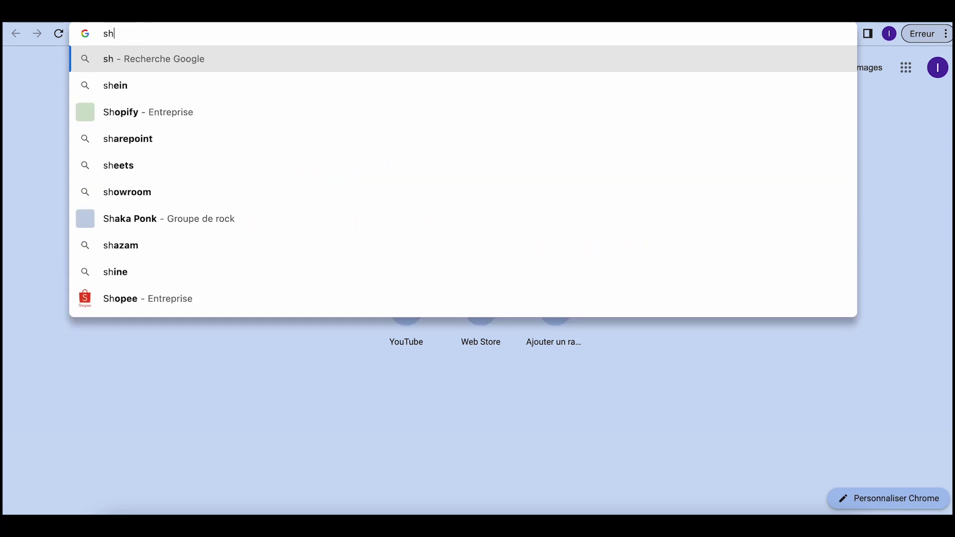
pyautogui.write('ortmake')
pyautogui.press('Return')
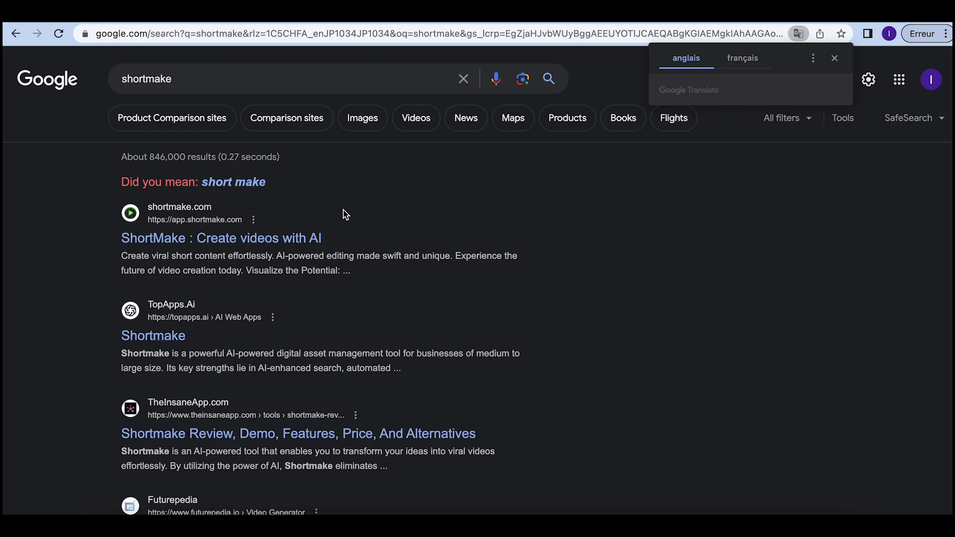
pyautogui.click(282, 240)
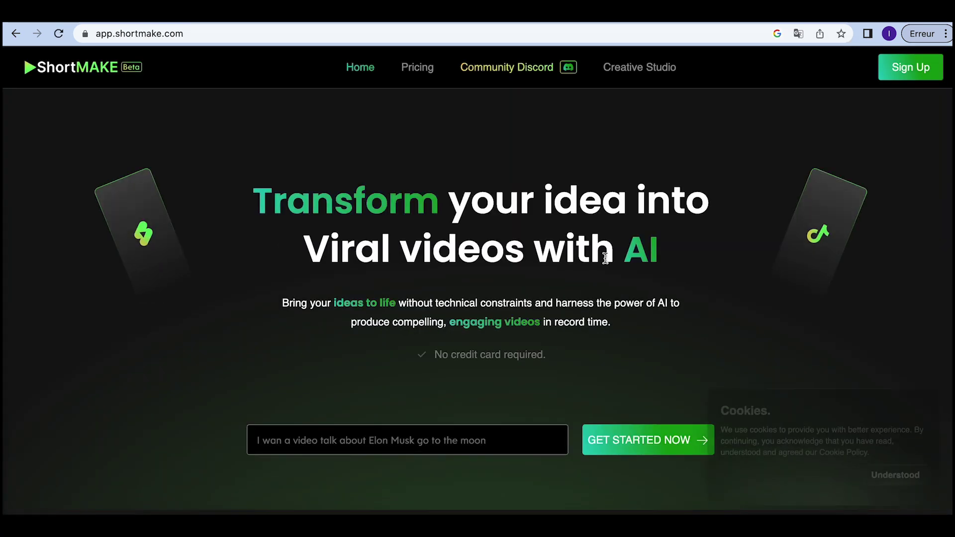
# - Sign in to ShortMake with the channel's Google account and create a new project, closing the introductory tour
pyautogui.click(642, 440)
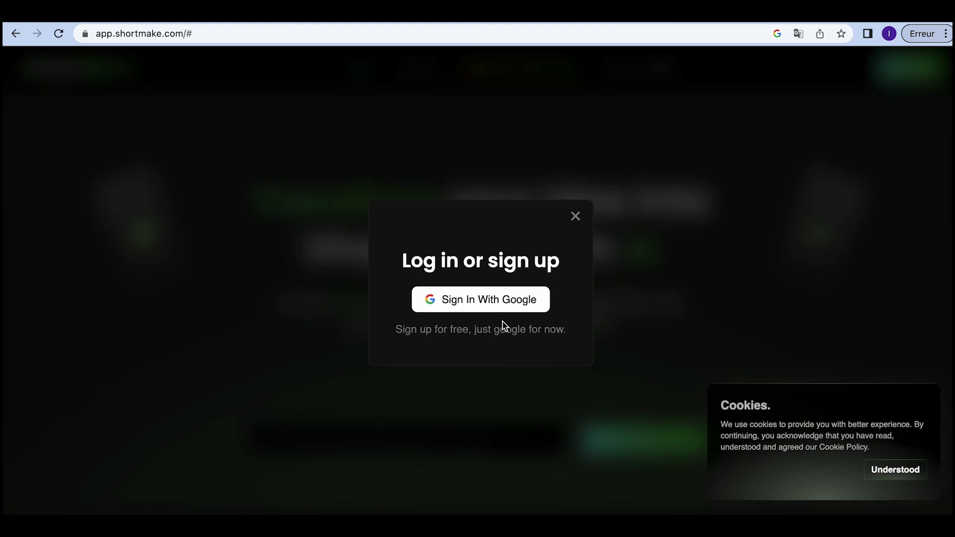
pyautogui.click(468, 300)
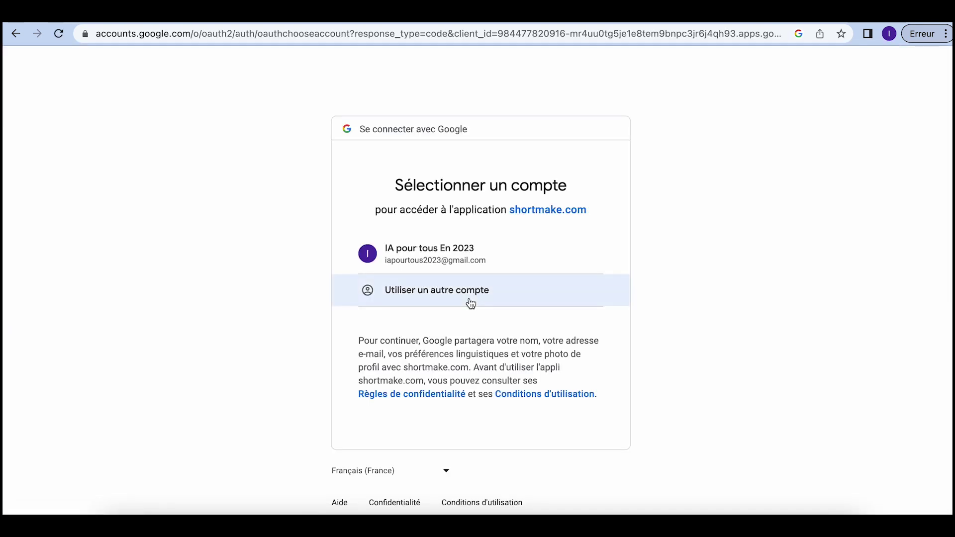
pyautogui.click(469, 261)
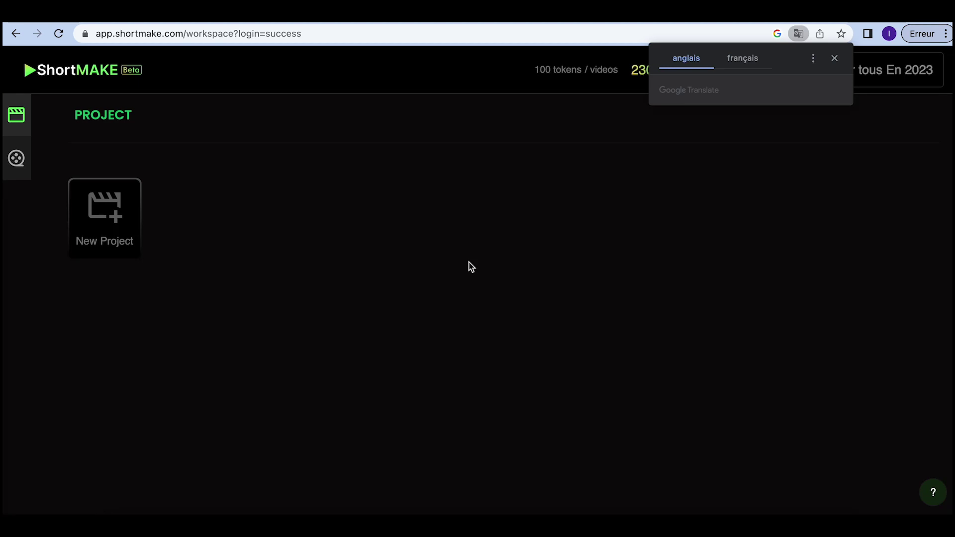
pyautogui.click(835, 58)
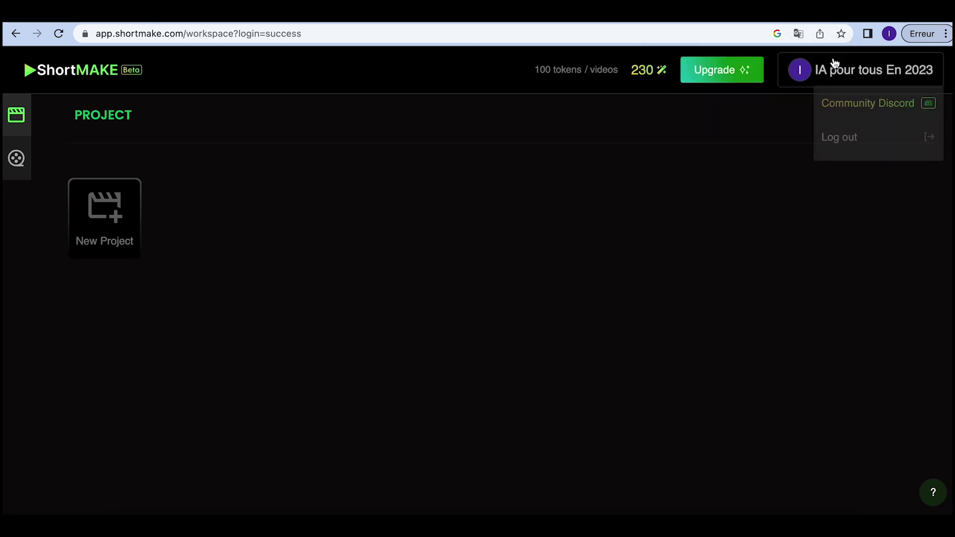
pyautogui.click(110, 216)
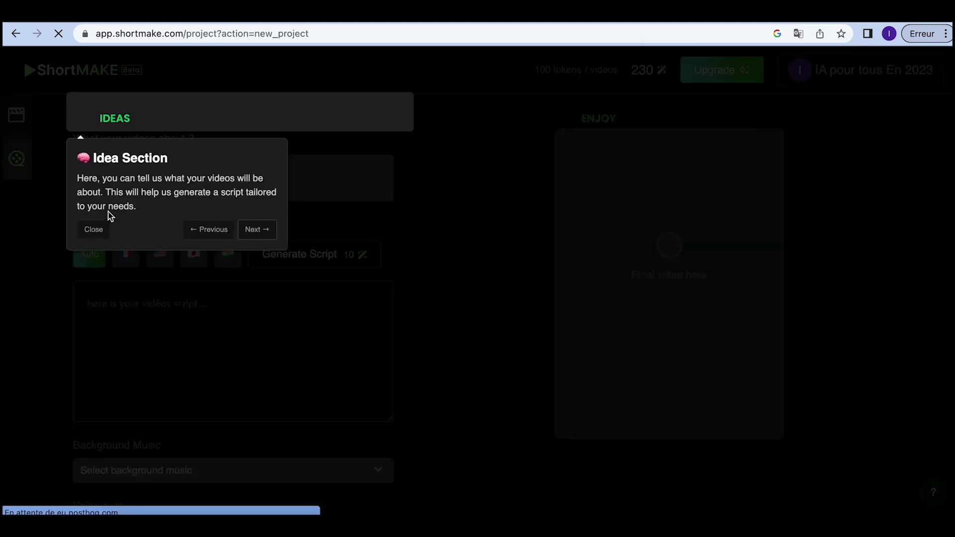
pyautogui.click(94, 229)
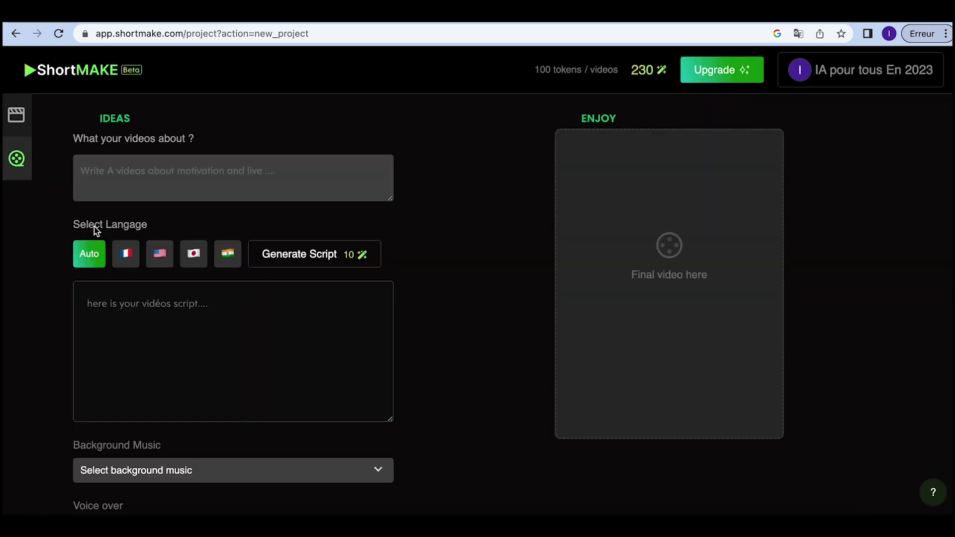
# - Generate a French script from "ecris moi une video de presentation d'une nouvelle chaine Youtube qui parle d'IA pour tous au quotidien"
pyautogui.click(172, 170)
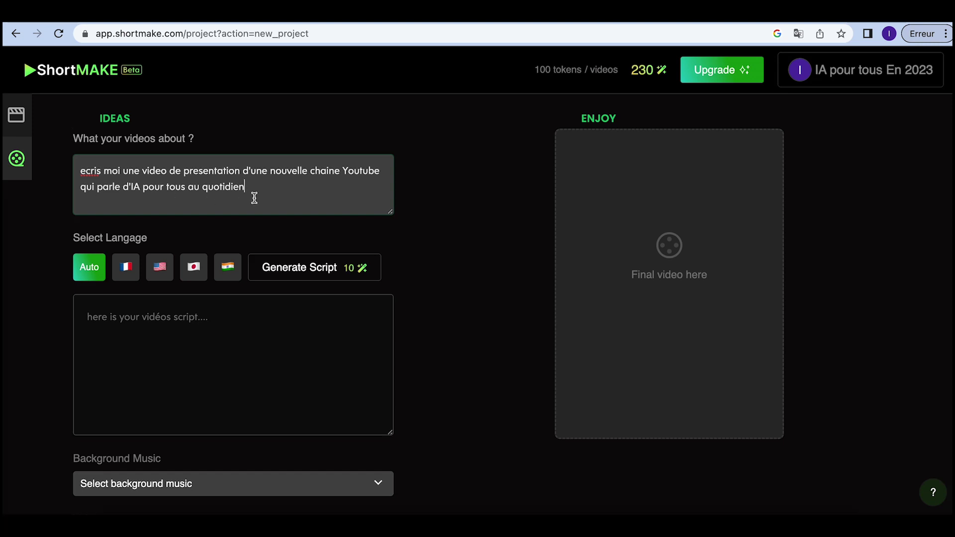
pyautogui.click(128, 267)
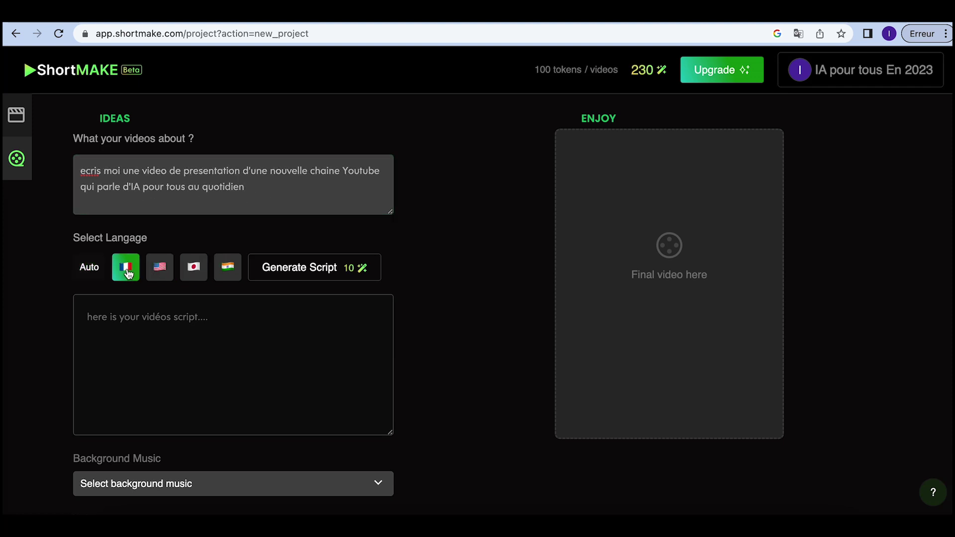
pyautogui.click(304, 277)
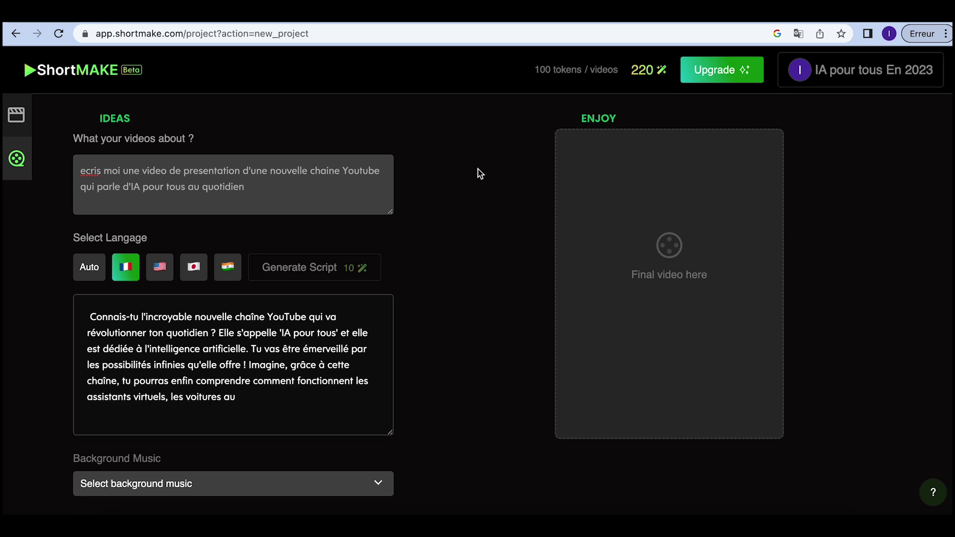
# - Set the background music to "Experience motivation" and generate the video from the script with the Anna voice-over
pyautogui.scroll(-2, 479, 173)
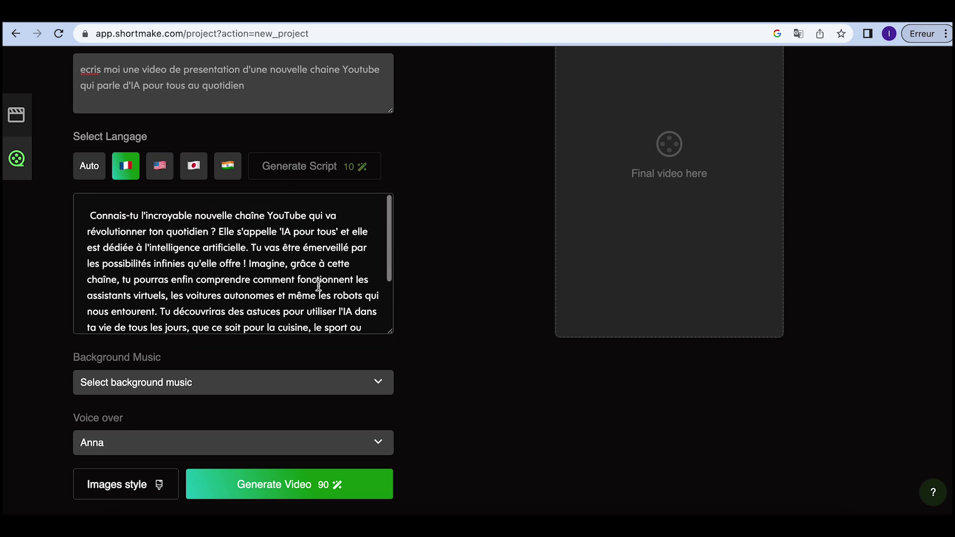
pyautogui.click(381, 387)
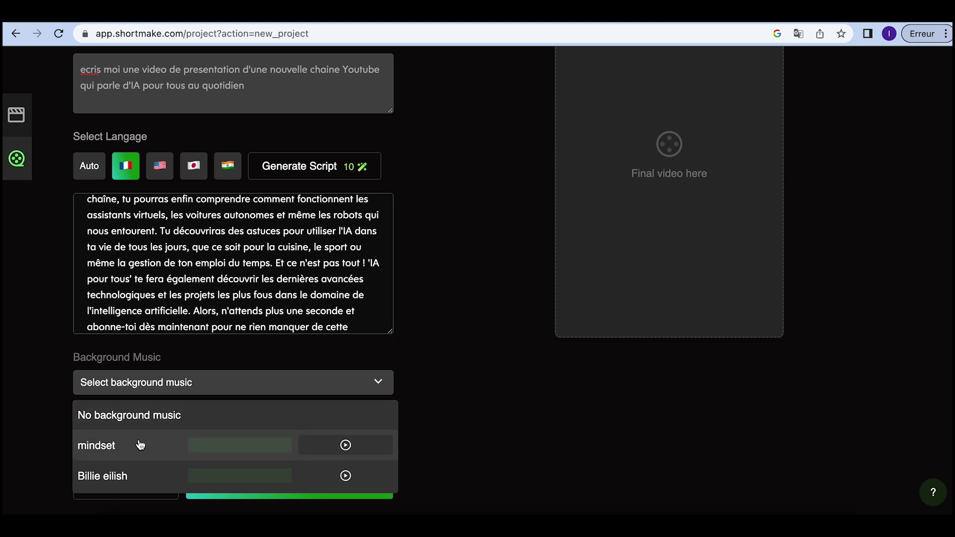
pyautogui.scroll(-2, 149, 450)
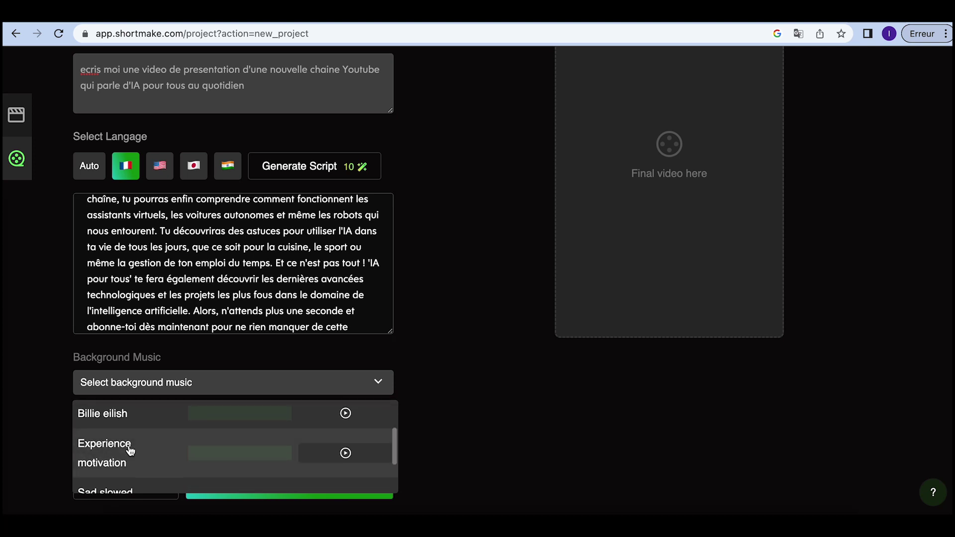
pyautogui.click(129, 450)
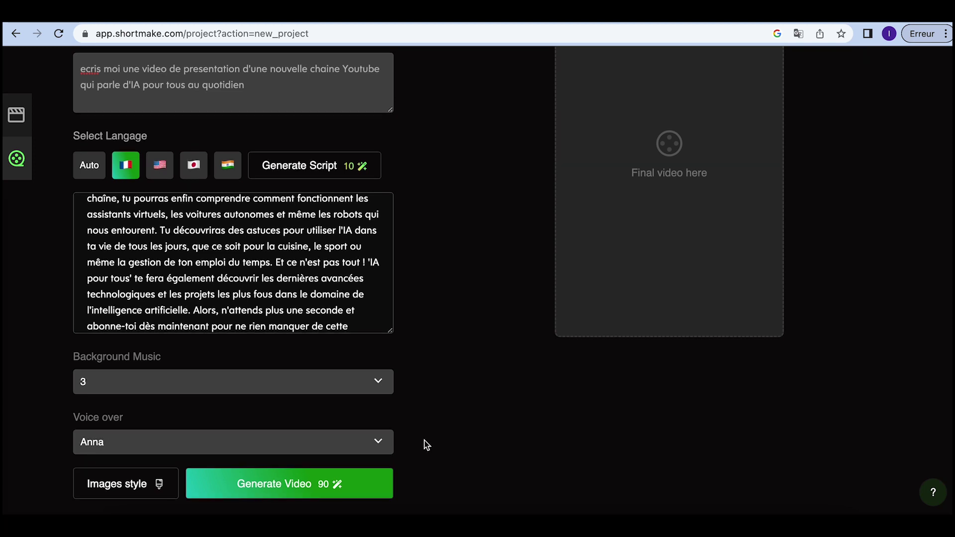
pyautogui.scroll(-2, 316, 289)
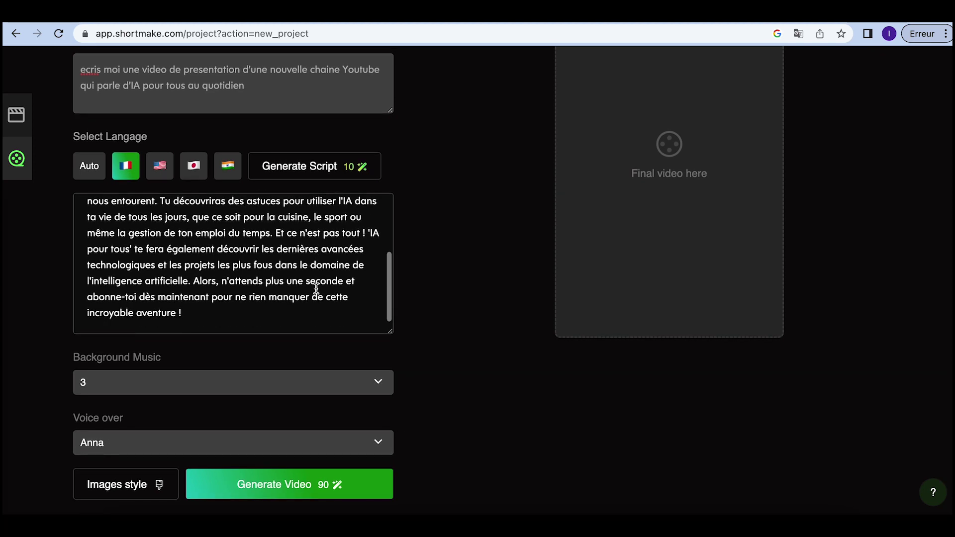
pyautogui.click(316, 489)
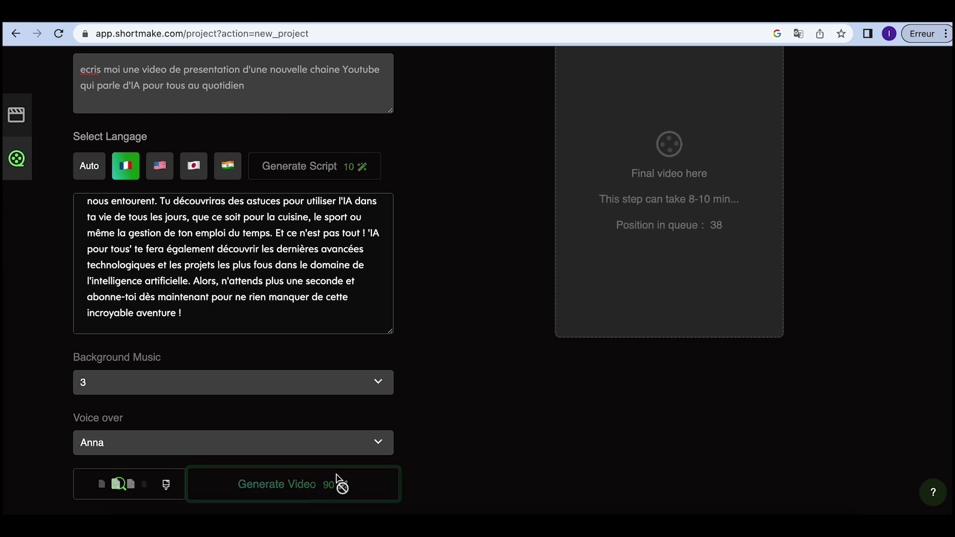
# - Preview the beginning of the generated presentation video, pause it and download it as an MP4
pyautogui.scroll(3, 470, 381)
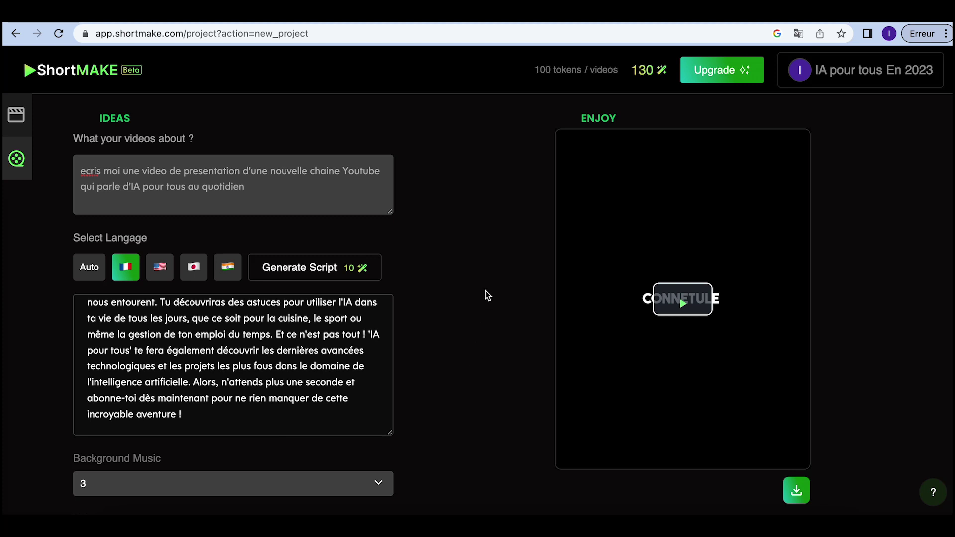
pyautogui.click(685, 309)
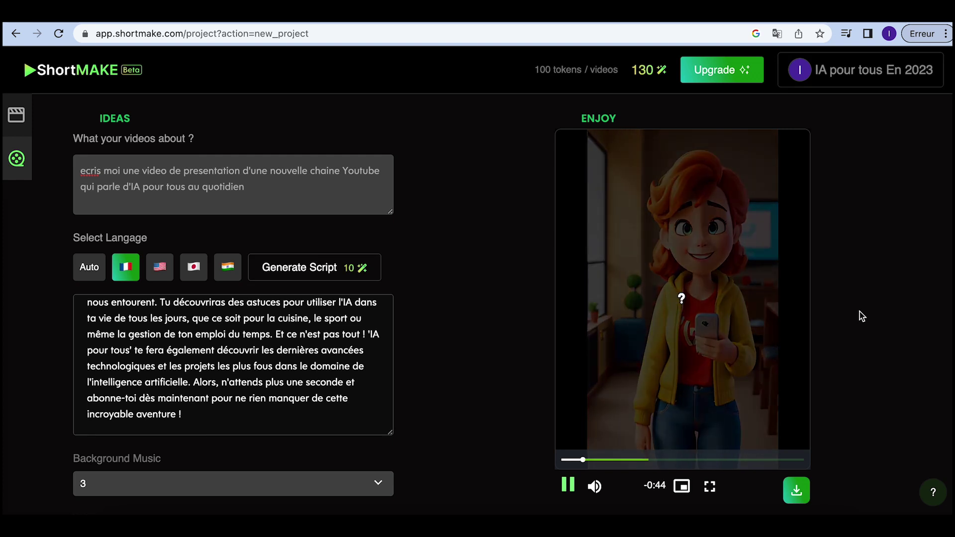
pyautogui.click(568, 485)
pyautogui.click(792, 492)
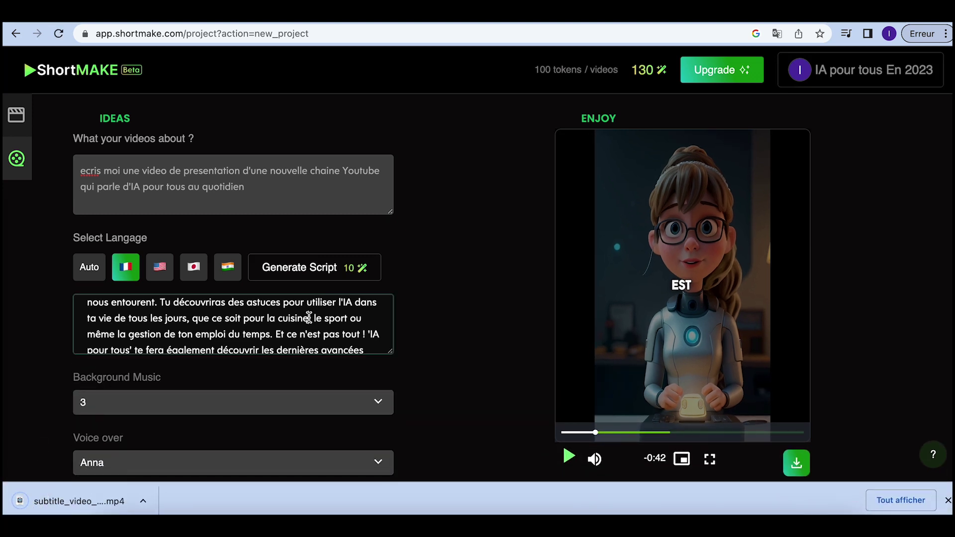
# - Select the whole generated script in ShortMake, switch back to YouTube Studio and upload the downloaded MP4 video
pyautogui.hotkey('ctrl', 'a')
pyautogui.click(495, 279)
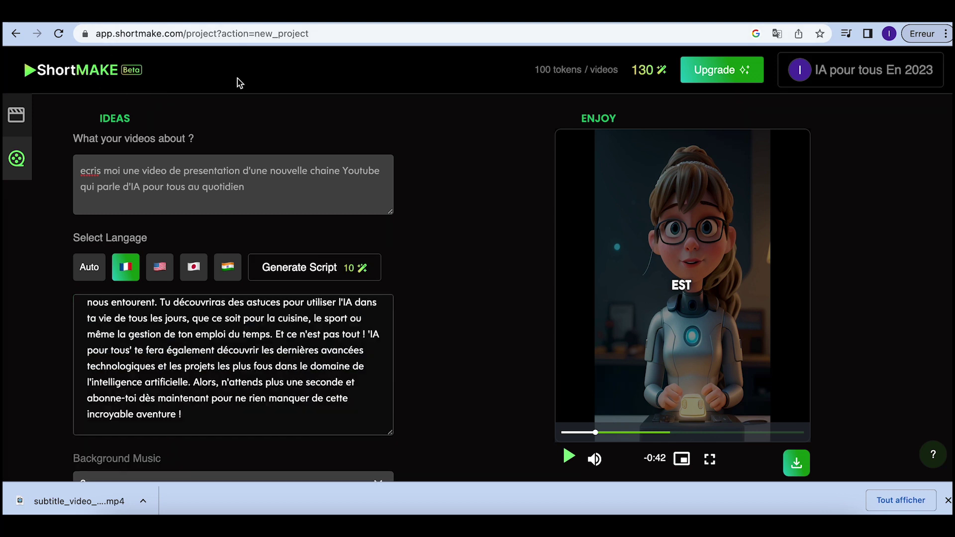
pyautogui.click(846, 76)
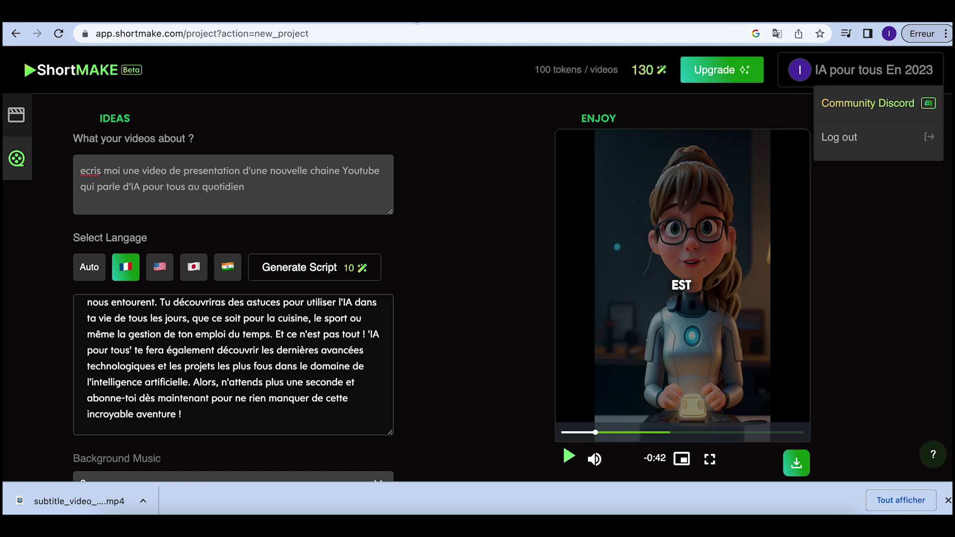
pyautogui.click(417, 22)
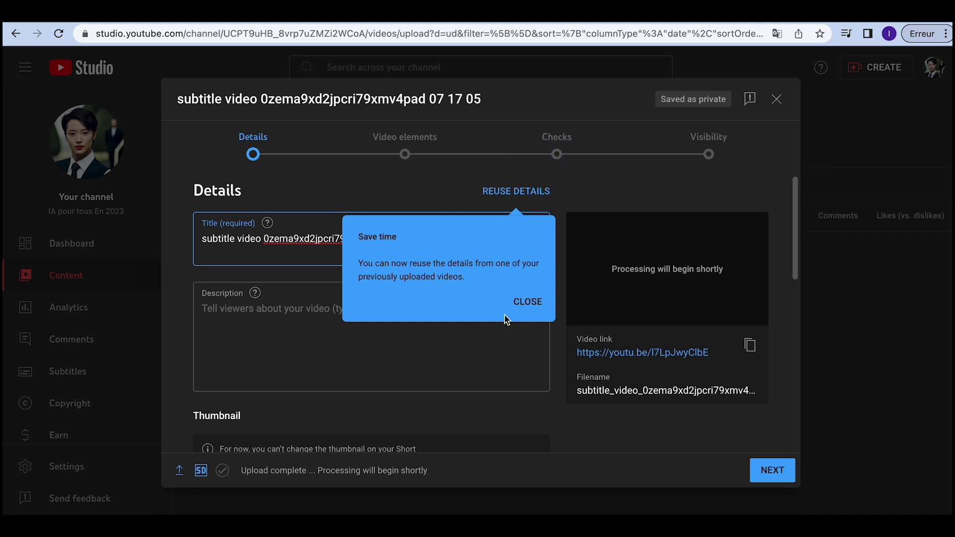
# - Paste the copied script as the video's description and reuse its opening question, "Connais-tu l'incroyable nouvelle chaîne YouTube qui va révolutionner ton quotidien ?", as the title
pyautogui.click(519, 302)
pyautogui.click(325, 319)
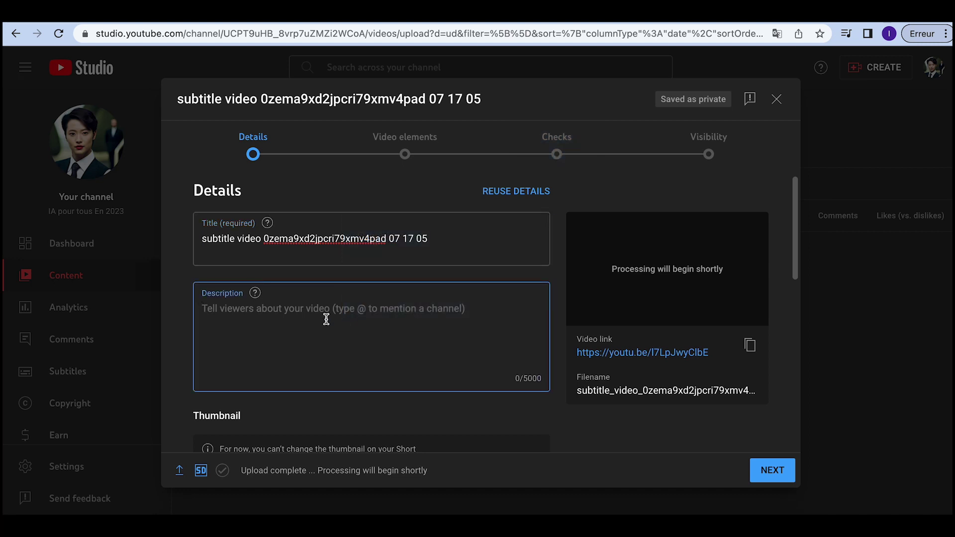
pyautogui.hotkey('ctrl', 'v')
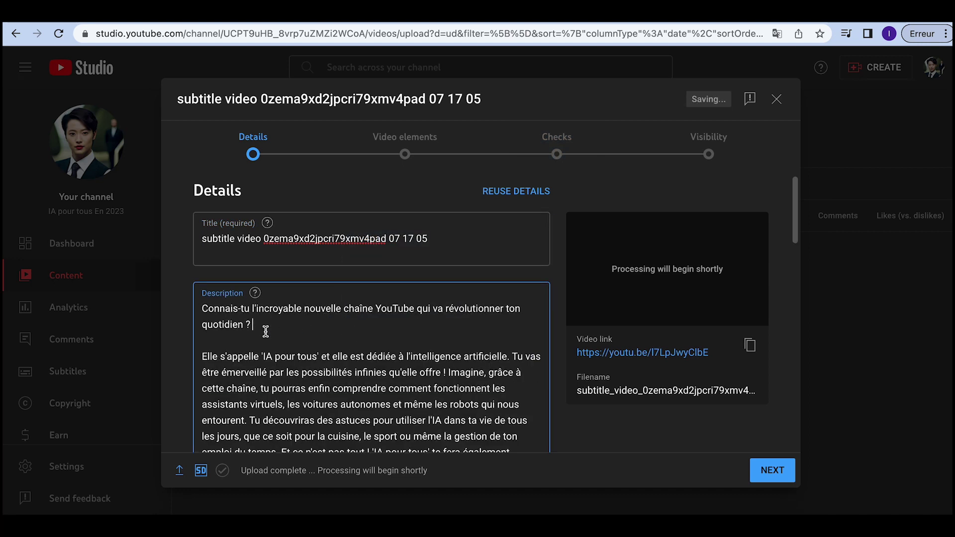
pyautogui.moveTo(266, 332); pyautogui.dragTo(199, 314)
pyautogui.hotkey('ctrl', 'c')
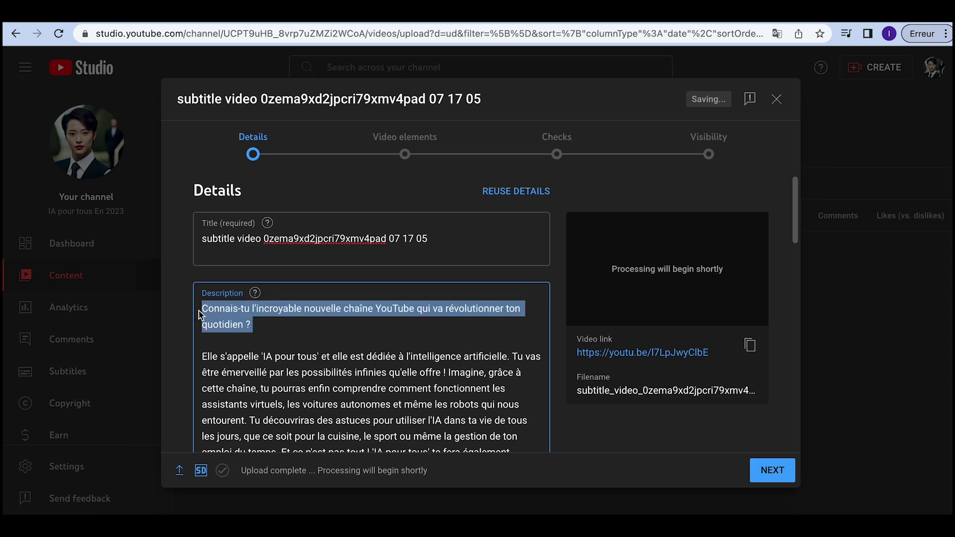
pyautogui.tripleClick(261, 240)
pyautogui.hotkey('ctrl', 'v')
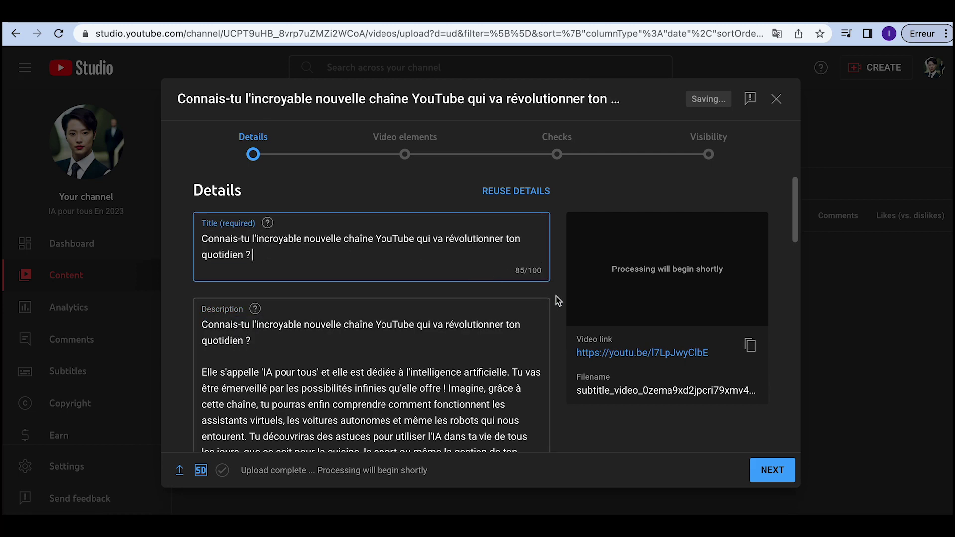
# - Set the video's audience to "No, it's not made for kids"
pyautogui.scroll(-4, 557, 301)
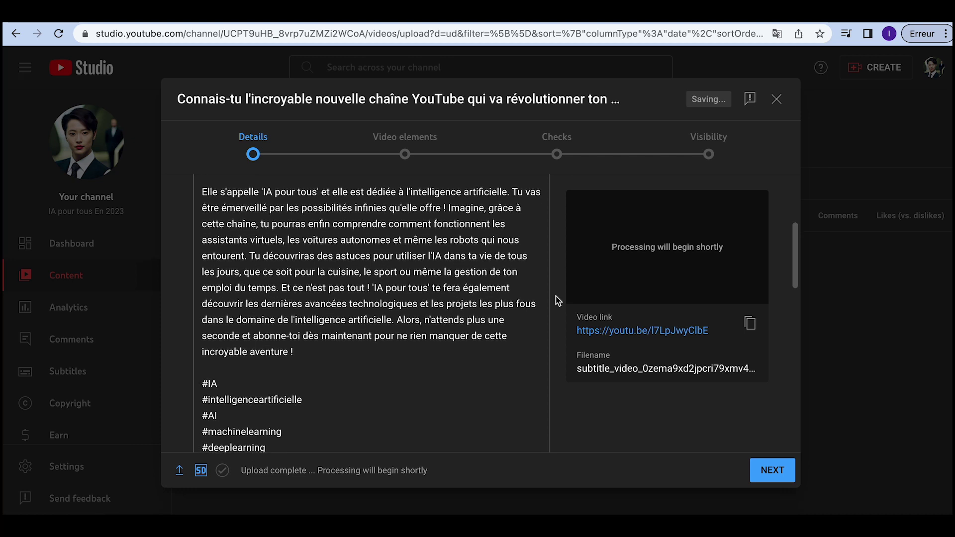
pyautogui.scroll(-6, 557, 301)
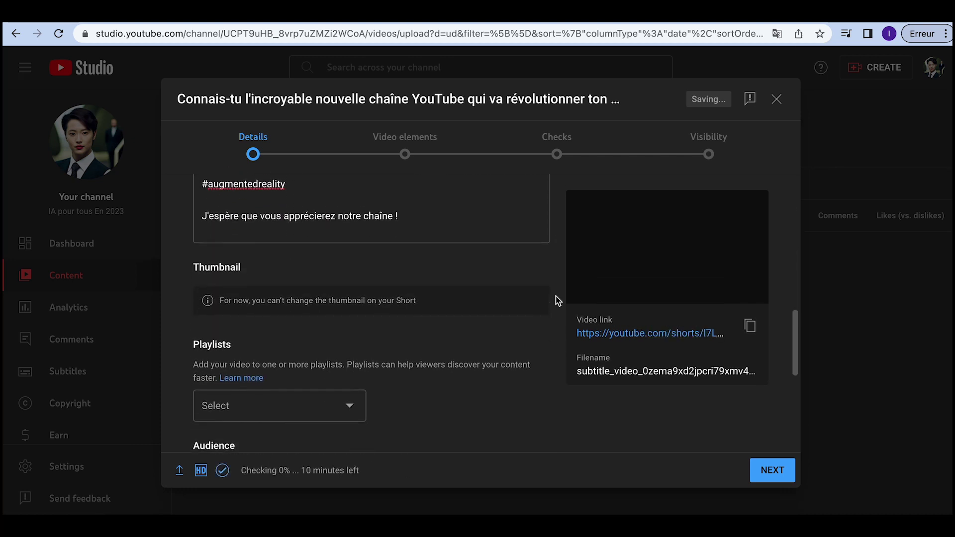
pyautogui.scroll(-1, 557, 301)
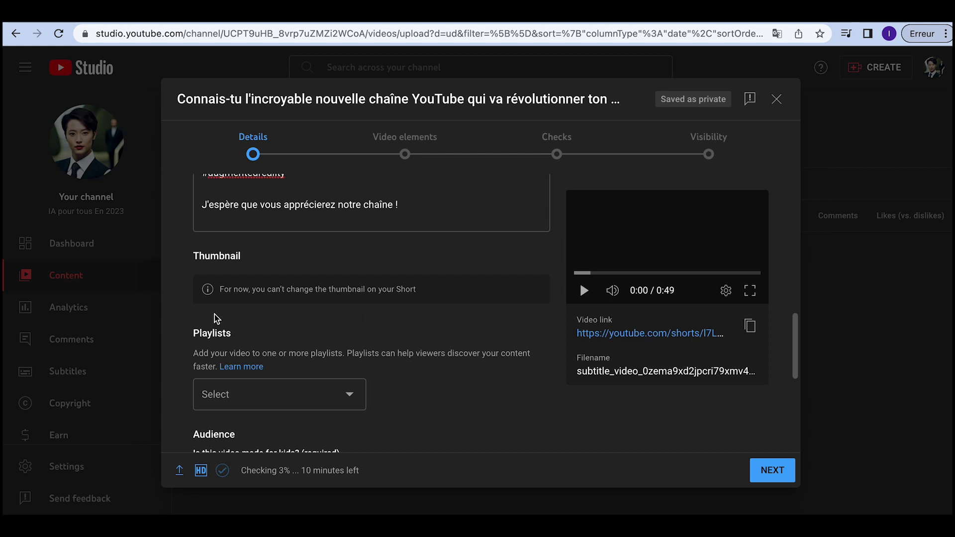
pyautogui.scroll(-4, 427, 399)
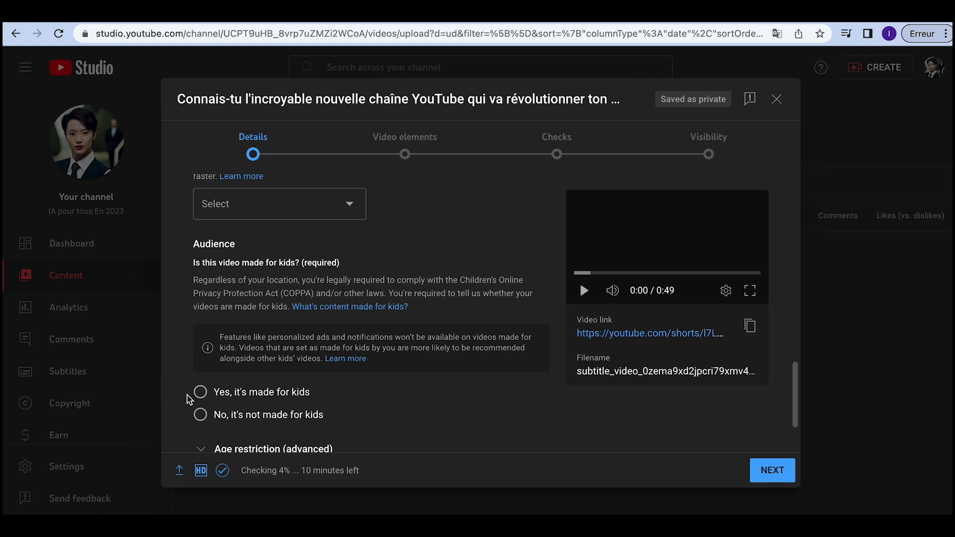
pyautogui.click(201, 416)
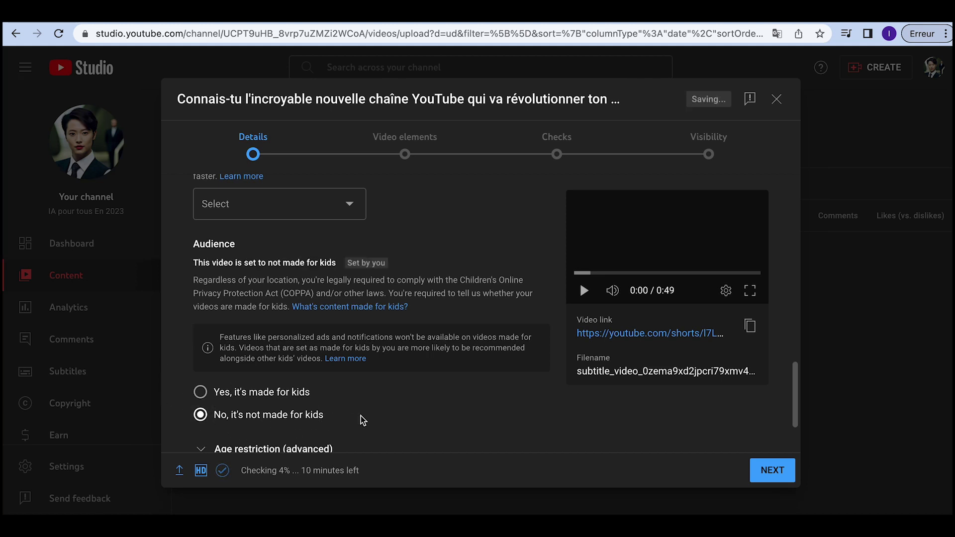
# - Expand the video's additional details and review the options from paid promotion down to category and comments
pyautogui.scroll(-2, 362, 421)
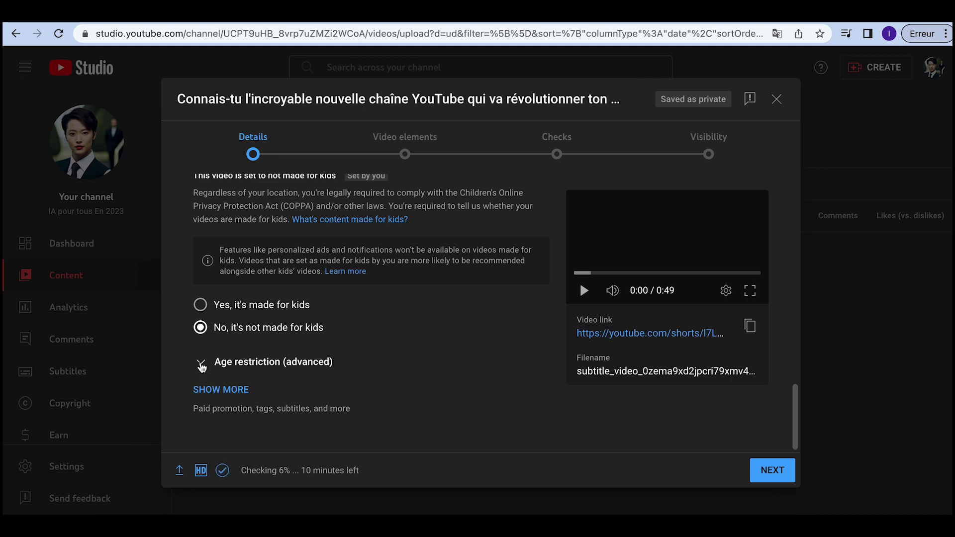
pyautogui.click(220, 391)
pyautogui.scroll(-7, 443, 387)
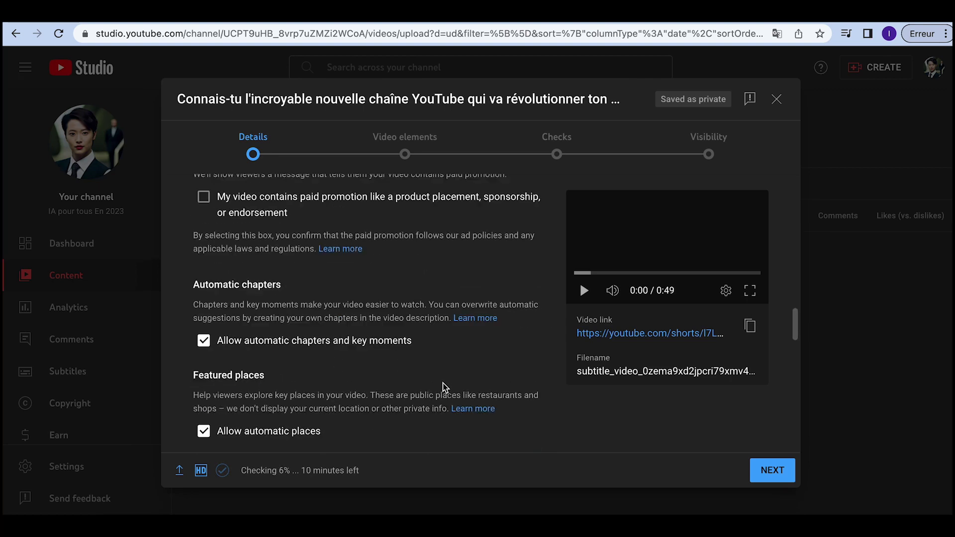
pyautogui.scroll(-15, 445, 388)
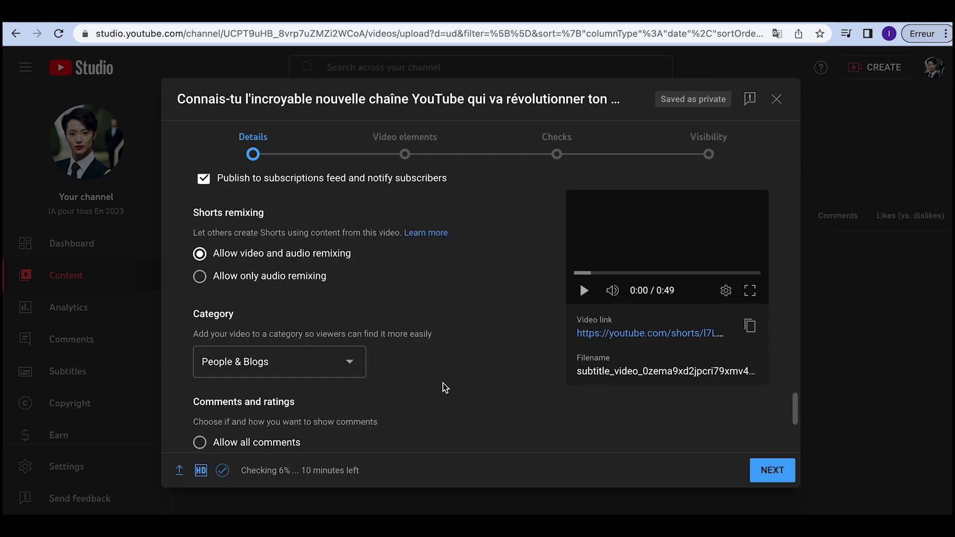
pyautogui.scroll(15, 444, 388)
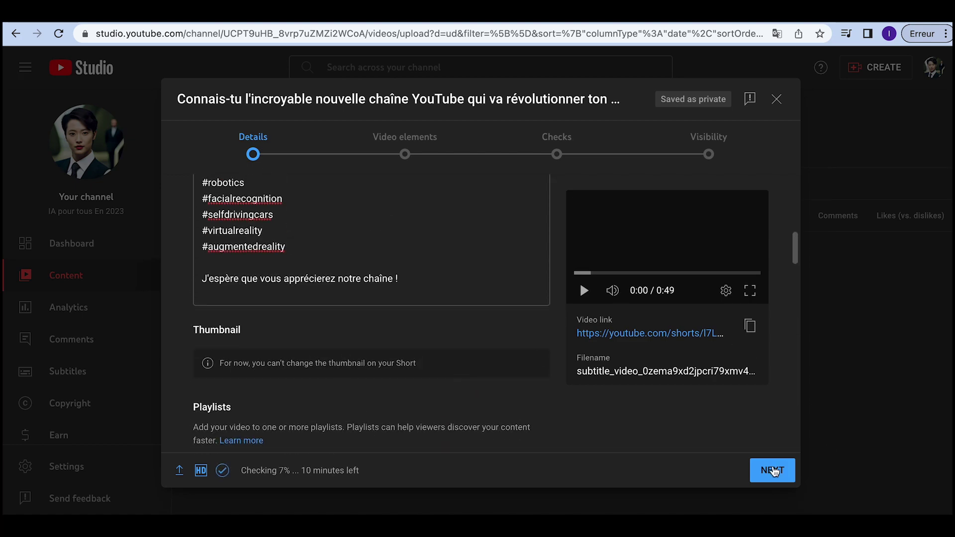
# - Proceed past the video elements and checks without additions, set the visibility to Public and publish the video
pyautogui.click(773, 471)
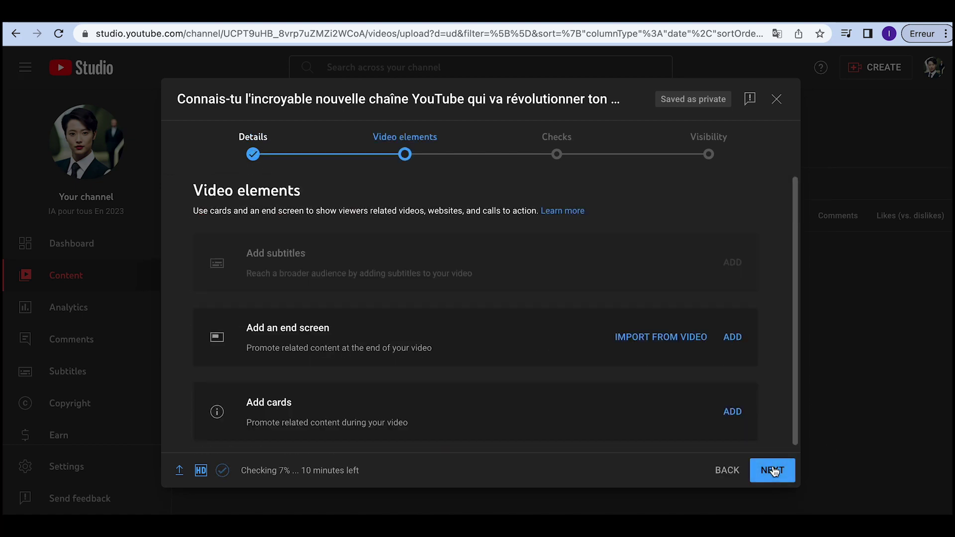
pyautogui.click(772, 470)
pyautogui.click(772, 470)
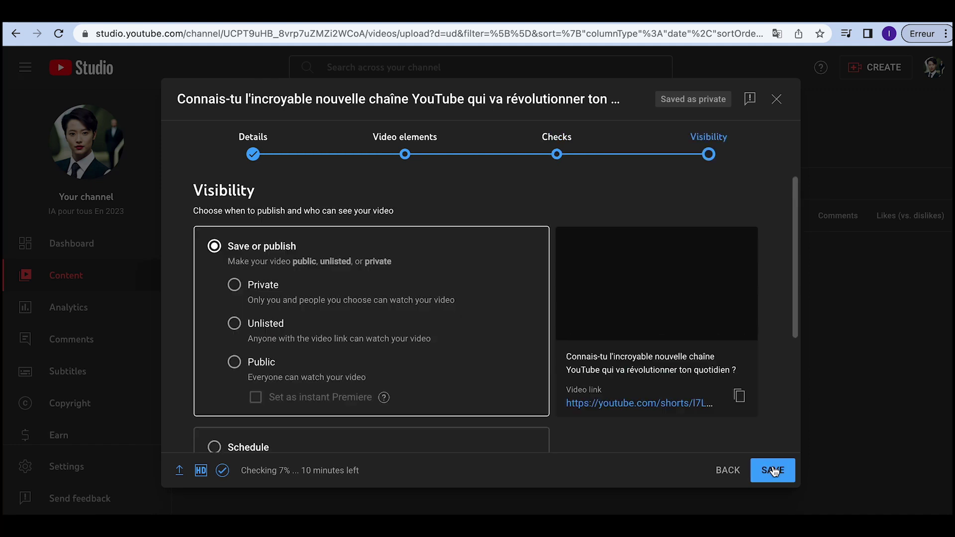
pyautogui.click(243, 371)
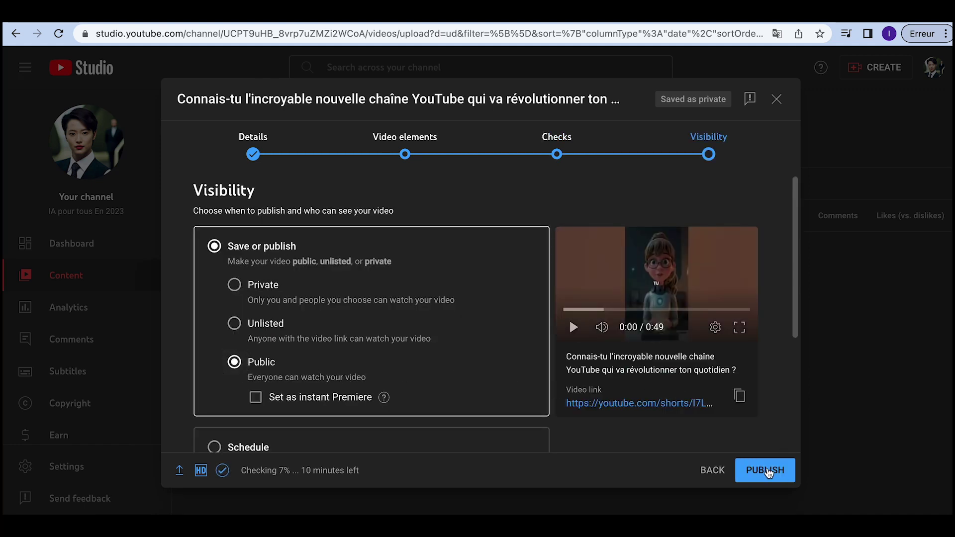
pyautogui.click(769, 471)
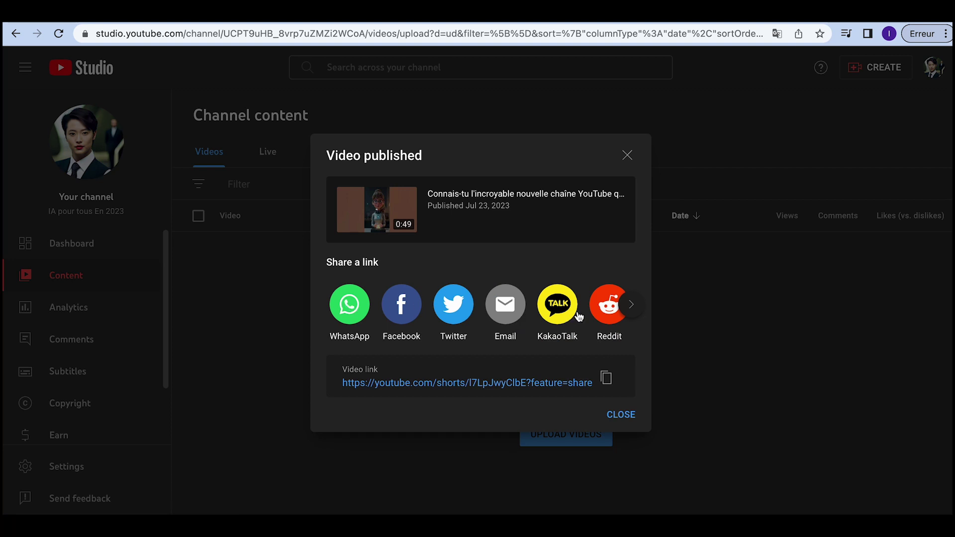
# - Look through the social networks offered for sharing the published video and close the sharing dialog
pyautogui.click(630, 306)
pyautogui.click(630, 306)
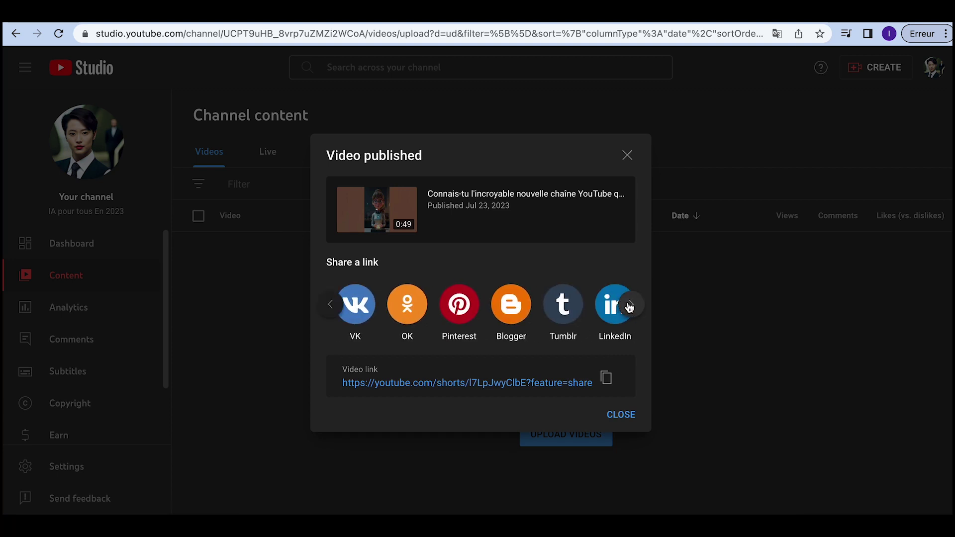
pyautogui.click(330, 304)
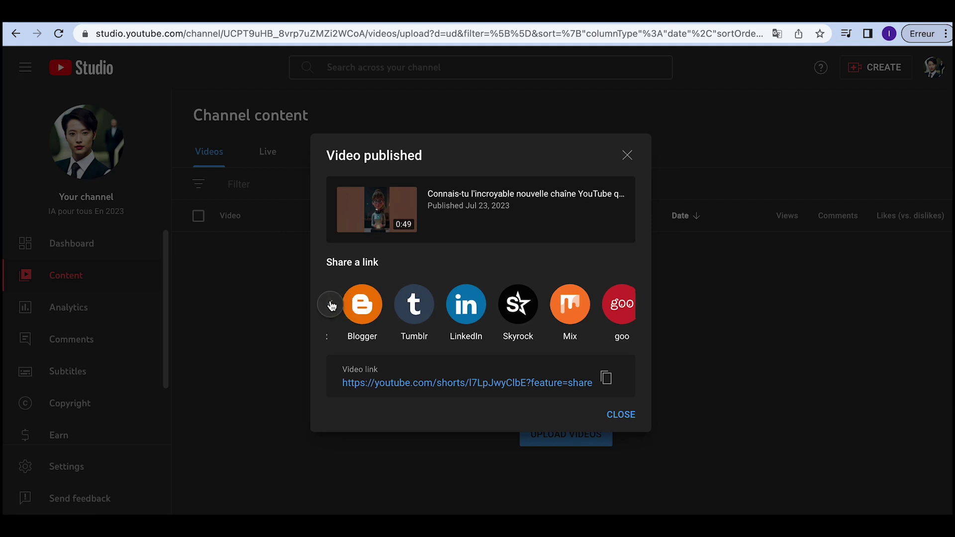
pyautogui.click(330, 304)
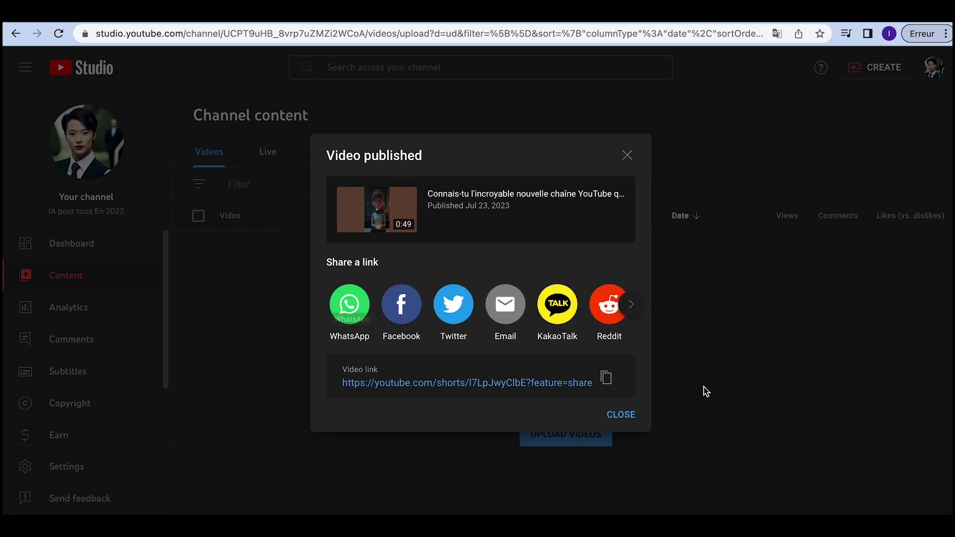
pyautogui.click(622, 416)
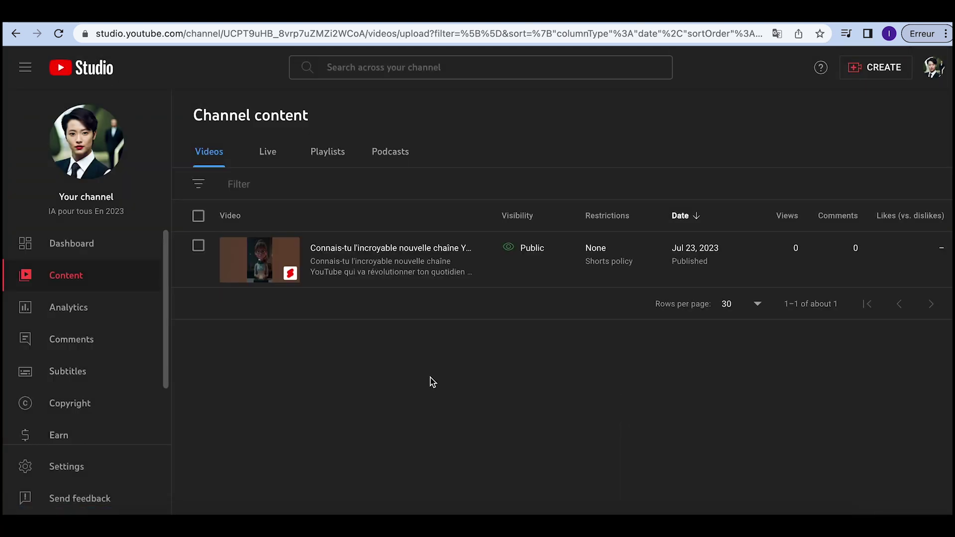
# - View the published Short on YouTube from the channel content list and dismiss the translation pop-up
pyautogui.moveTo(415, 273)
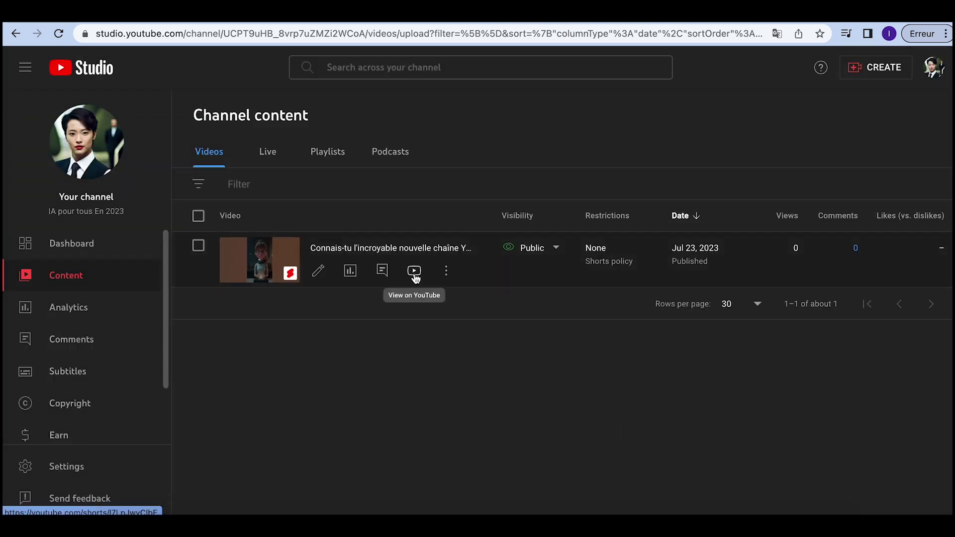
pyautogui.click(414, 272)
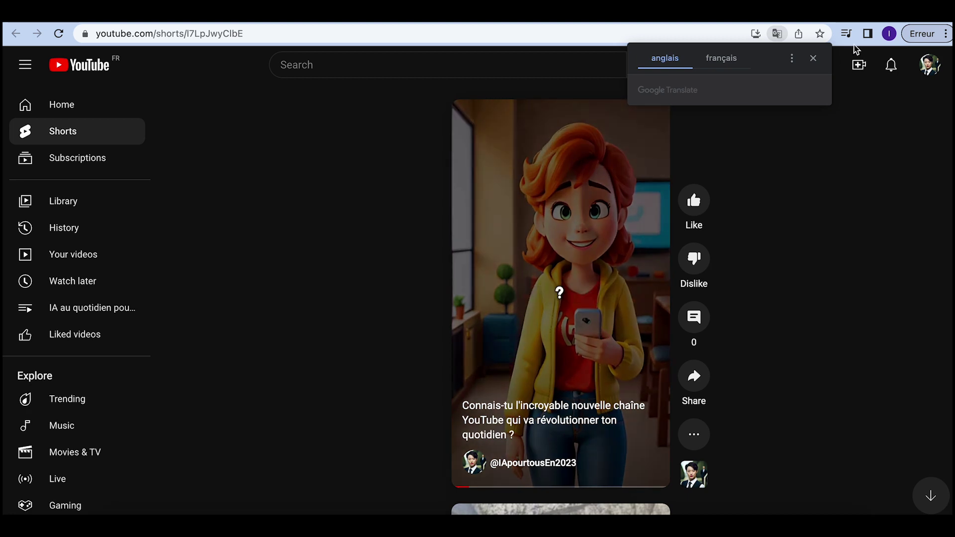
pyautogui.click(814, 60)
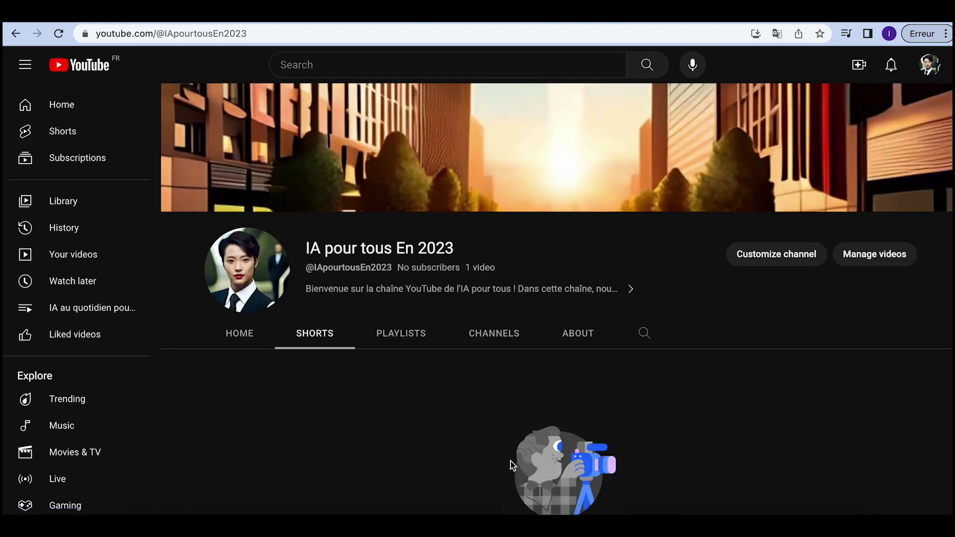
# - Check the Shorts section on the channel's home page and open the published Short from there
pyautogui.click(238, 334)
pyautogui.scroll(-4, 409, 348)
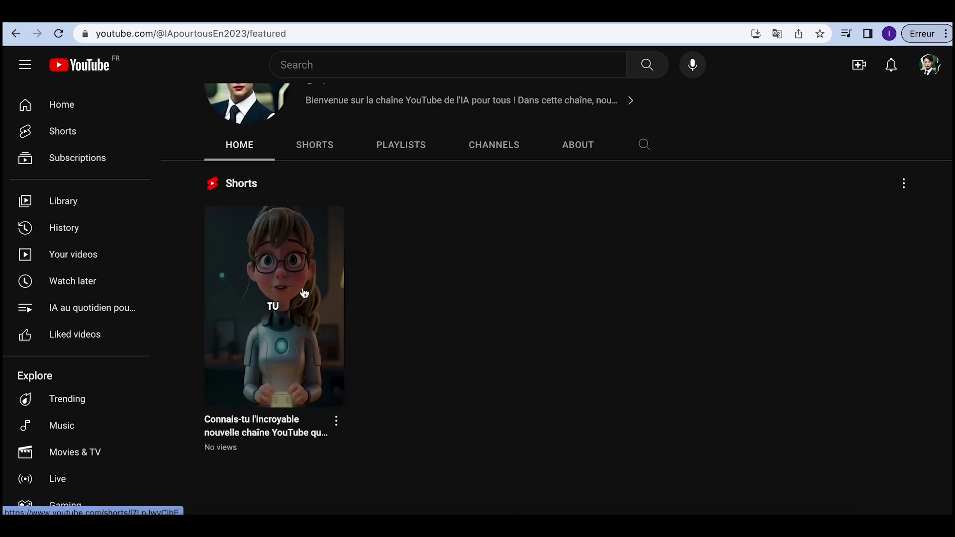
pyautogui.click(337, 420)
pyautogui.click(337, 422)
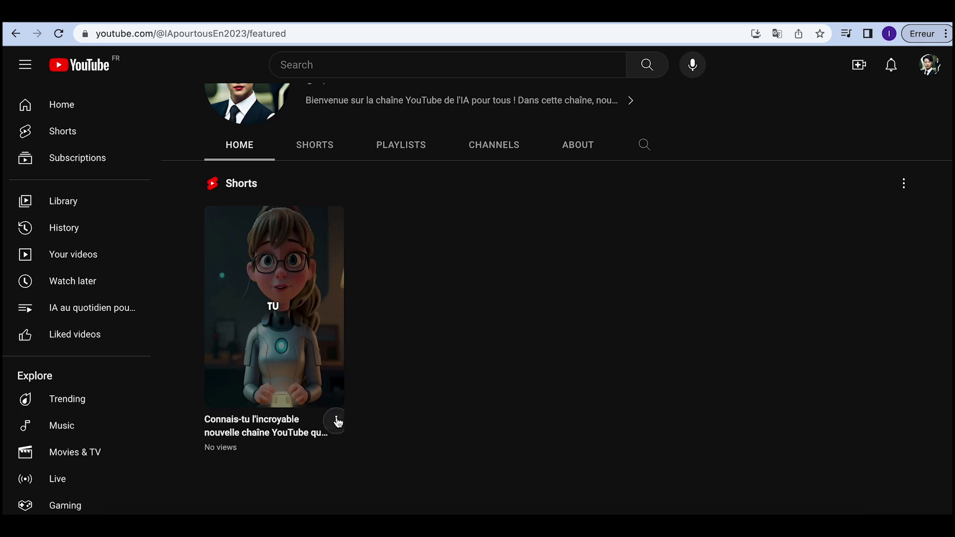
pyautogui.click(306, 324)
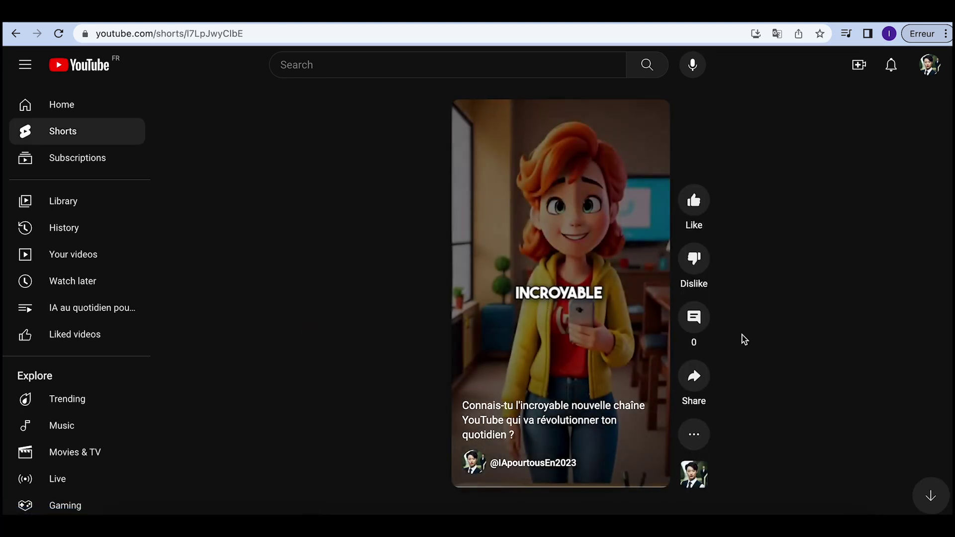
# - Copy the Short's share link, and like the Short with its playback paused
pyautogui.click(694, 376)
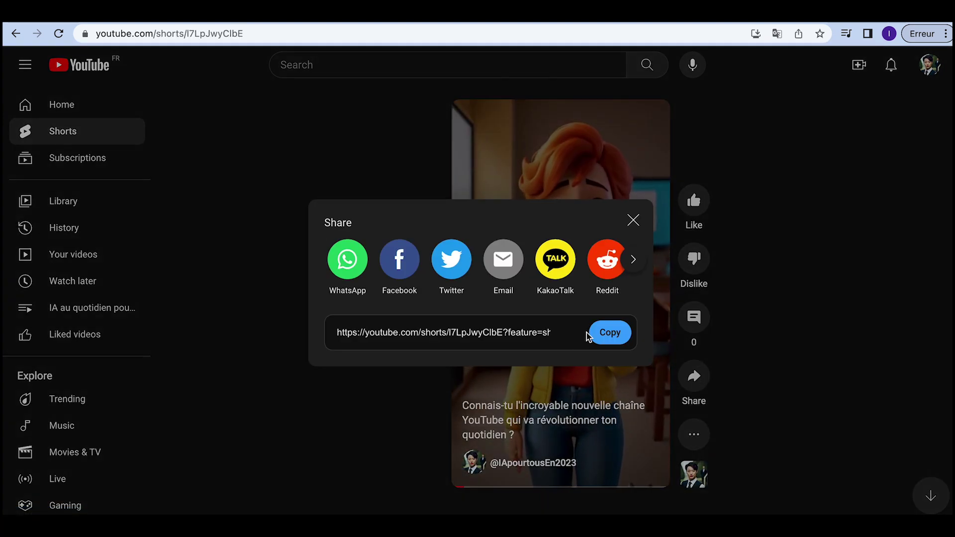
pyautogui.click(611, 332)
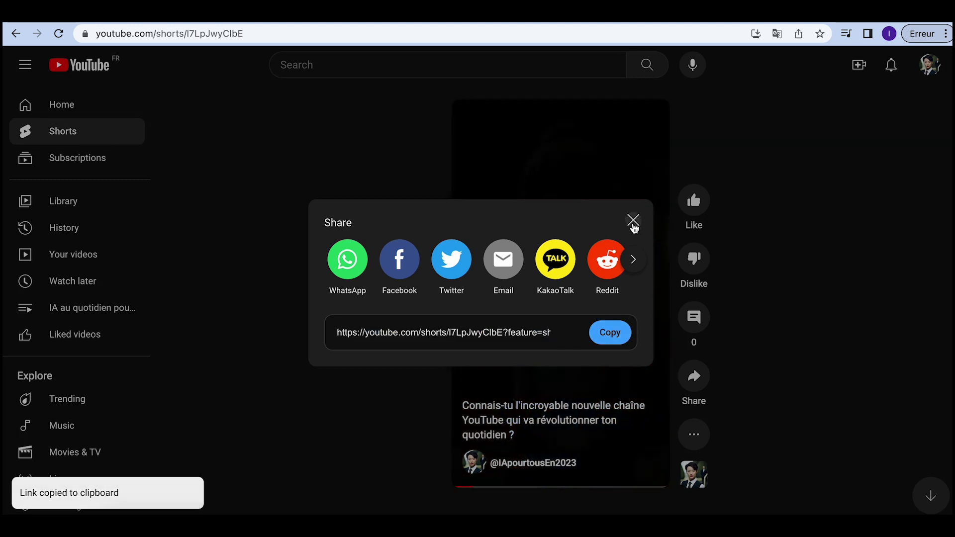
pyautogui.click(633, 220)
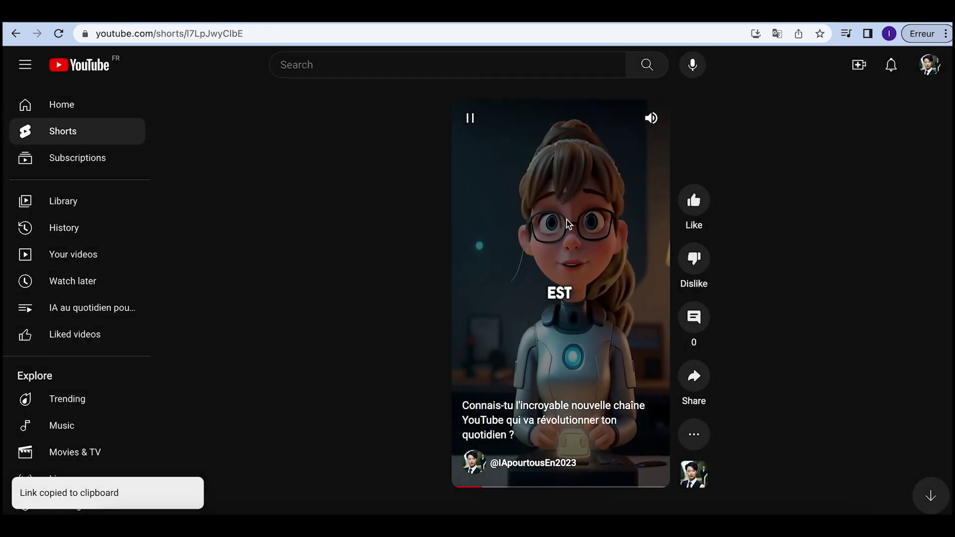
pyautogui.click(470, 117)
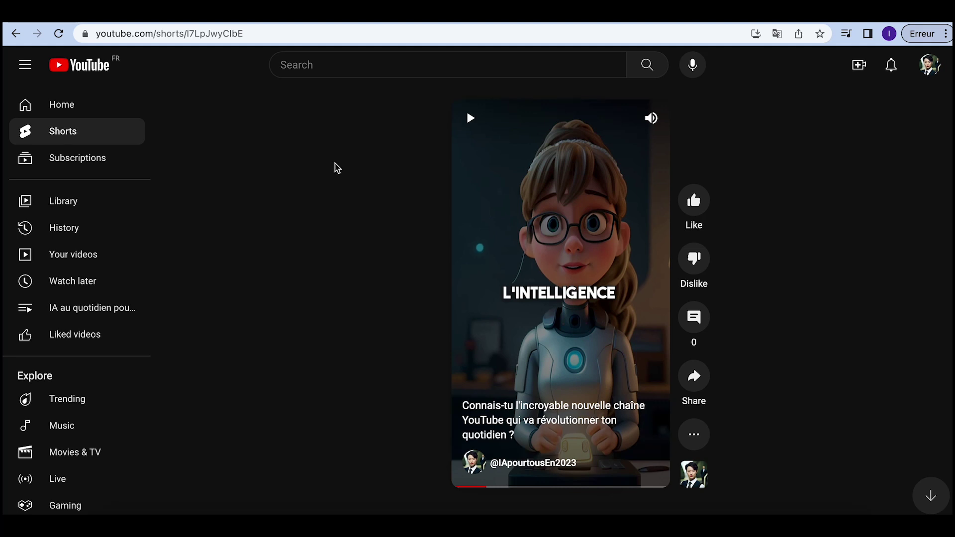
pyautogui.click(694, 201)
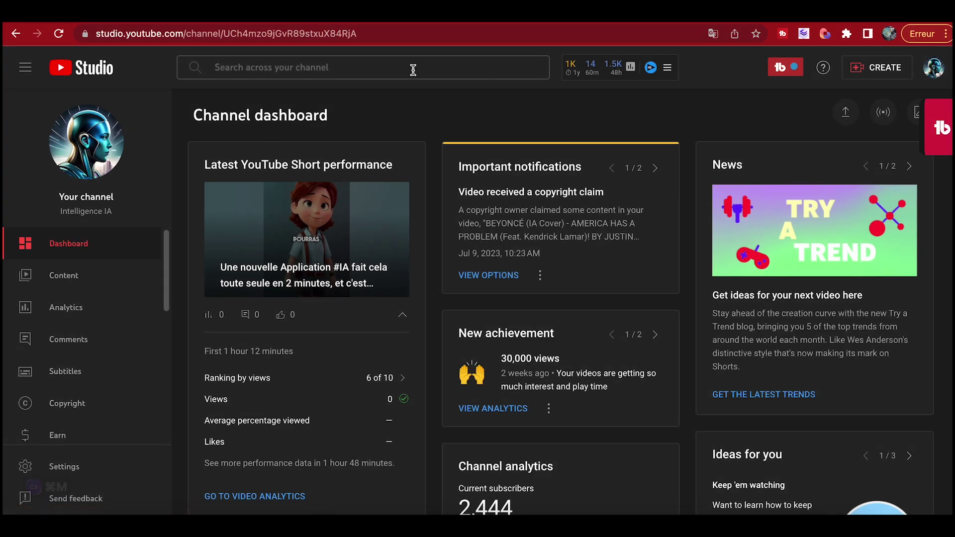
# - Open the copied Short link in a new tab of the browser signed in to the Intelligence IA channel
pyautogui.press('super+t')
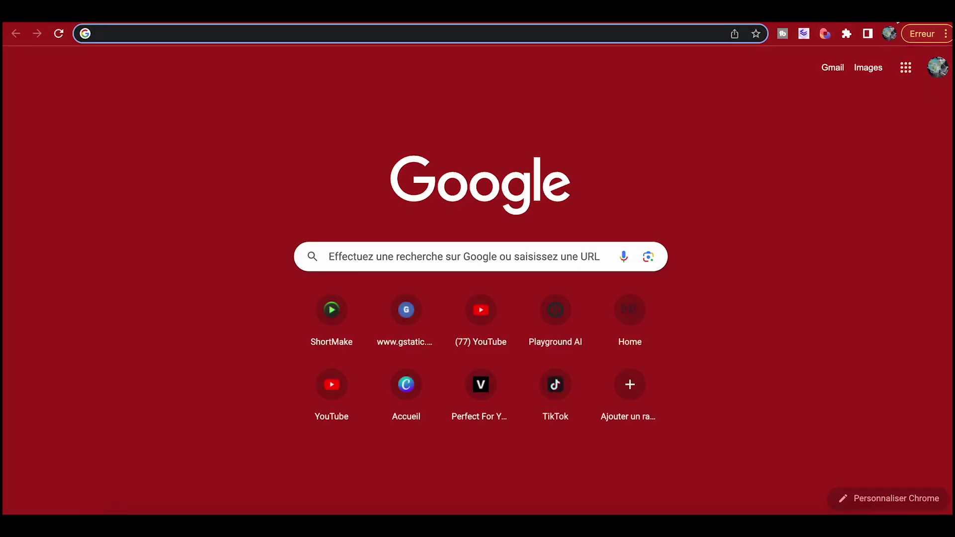
pyautogui.press('super+v')
pyautogui.press('Return')
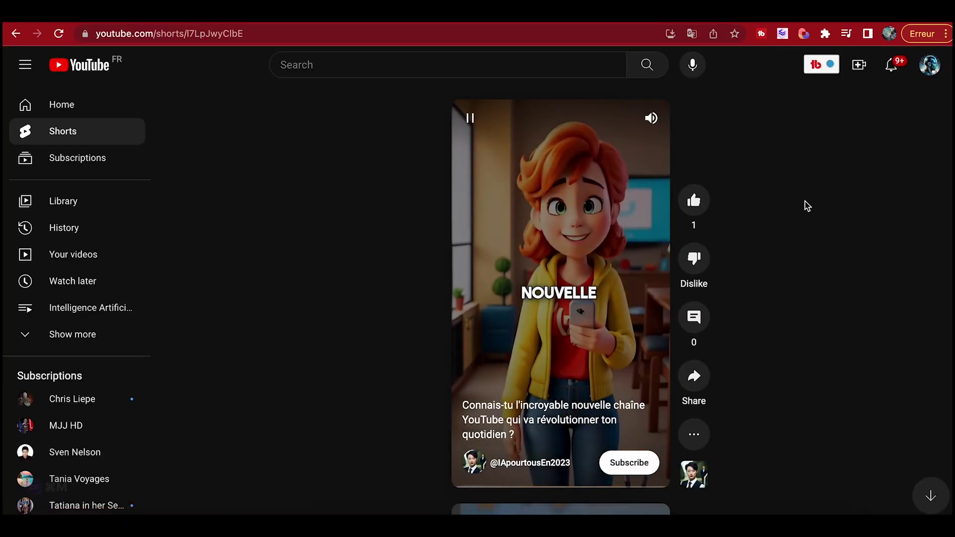
pyautogui.click(697, 202)
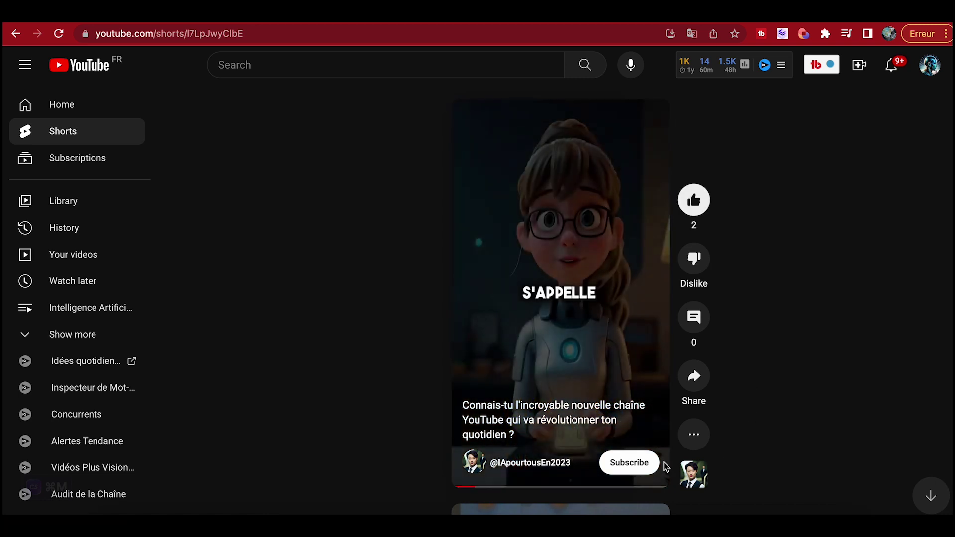
pyautogui.click(631, 463)
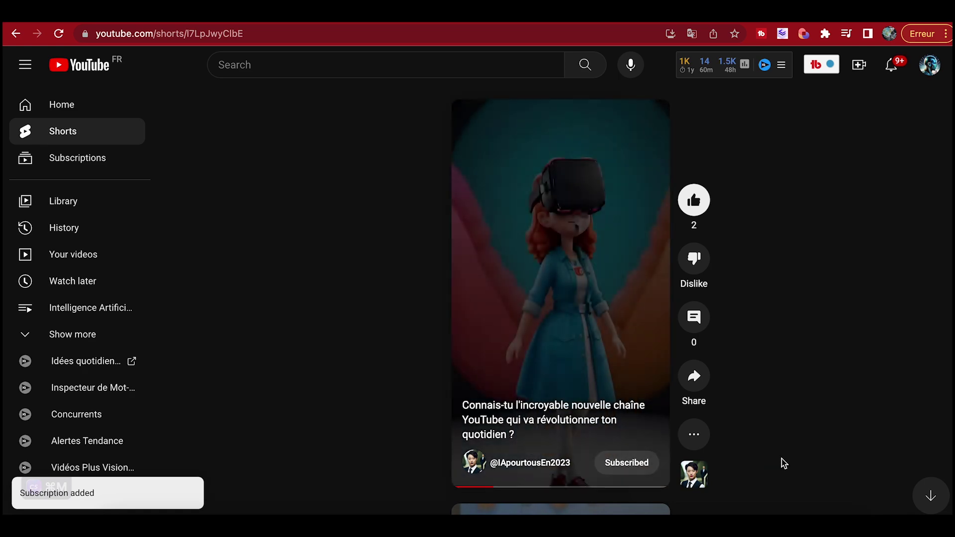
pyautogui.scroll(-2, 784, 464)
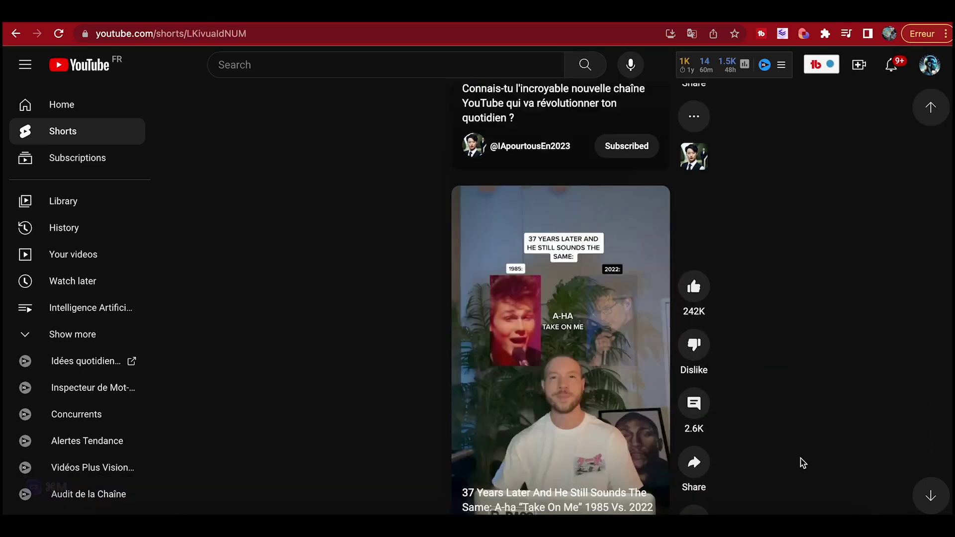
pyautogui.scroll(2, 803, 463)
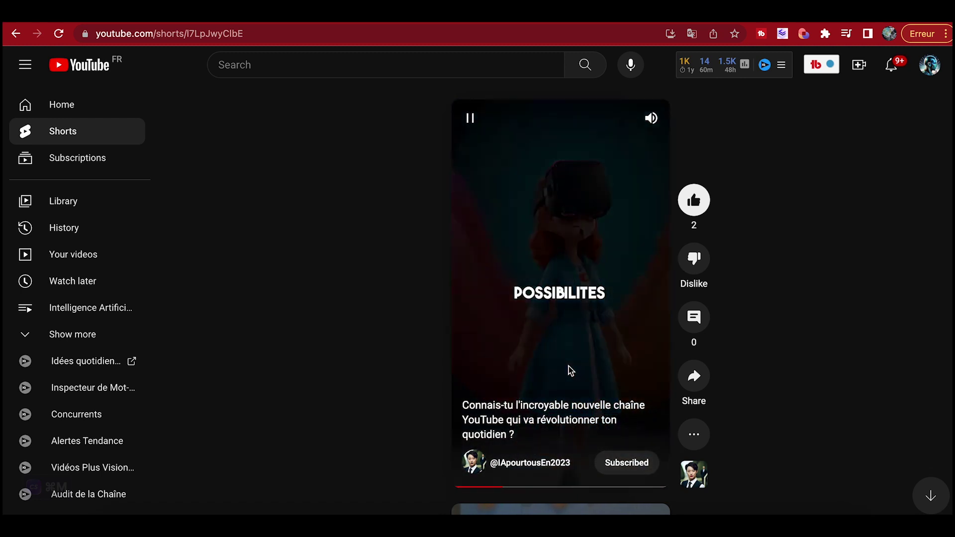
pyautogui.click(471, 121)
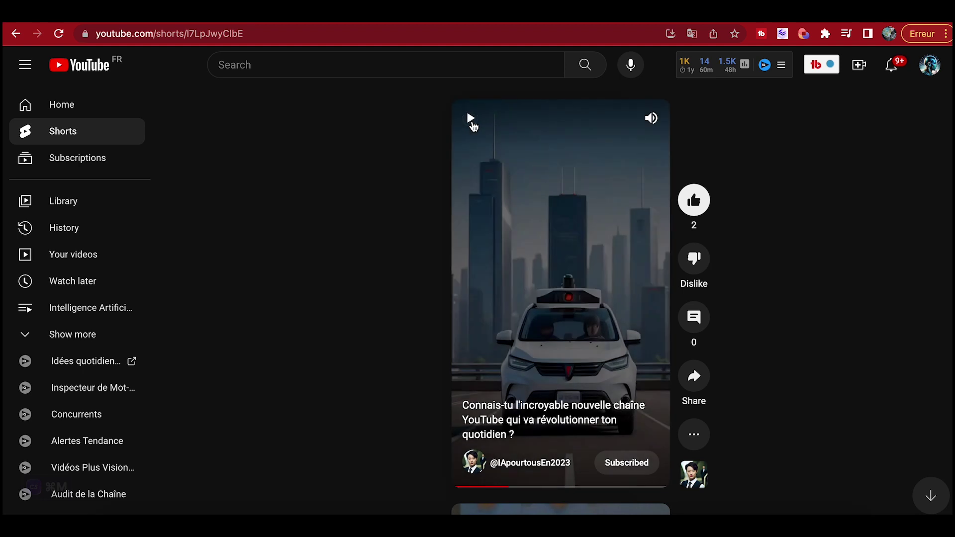